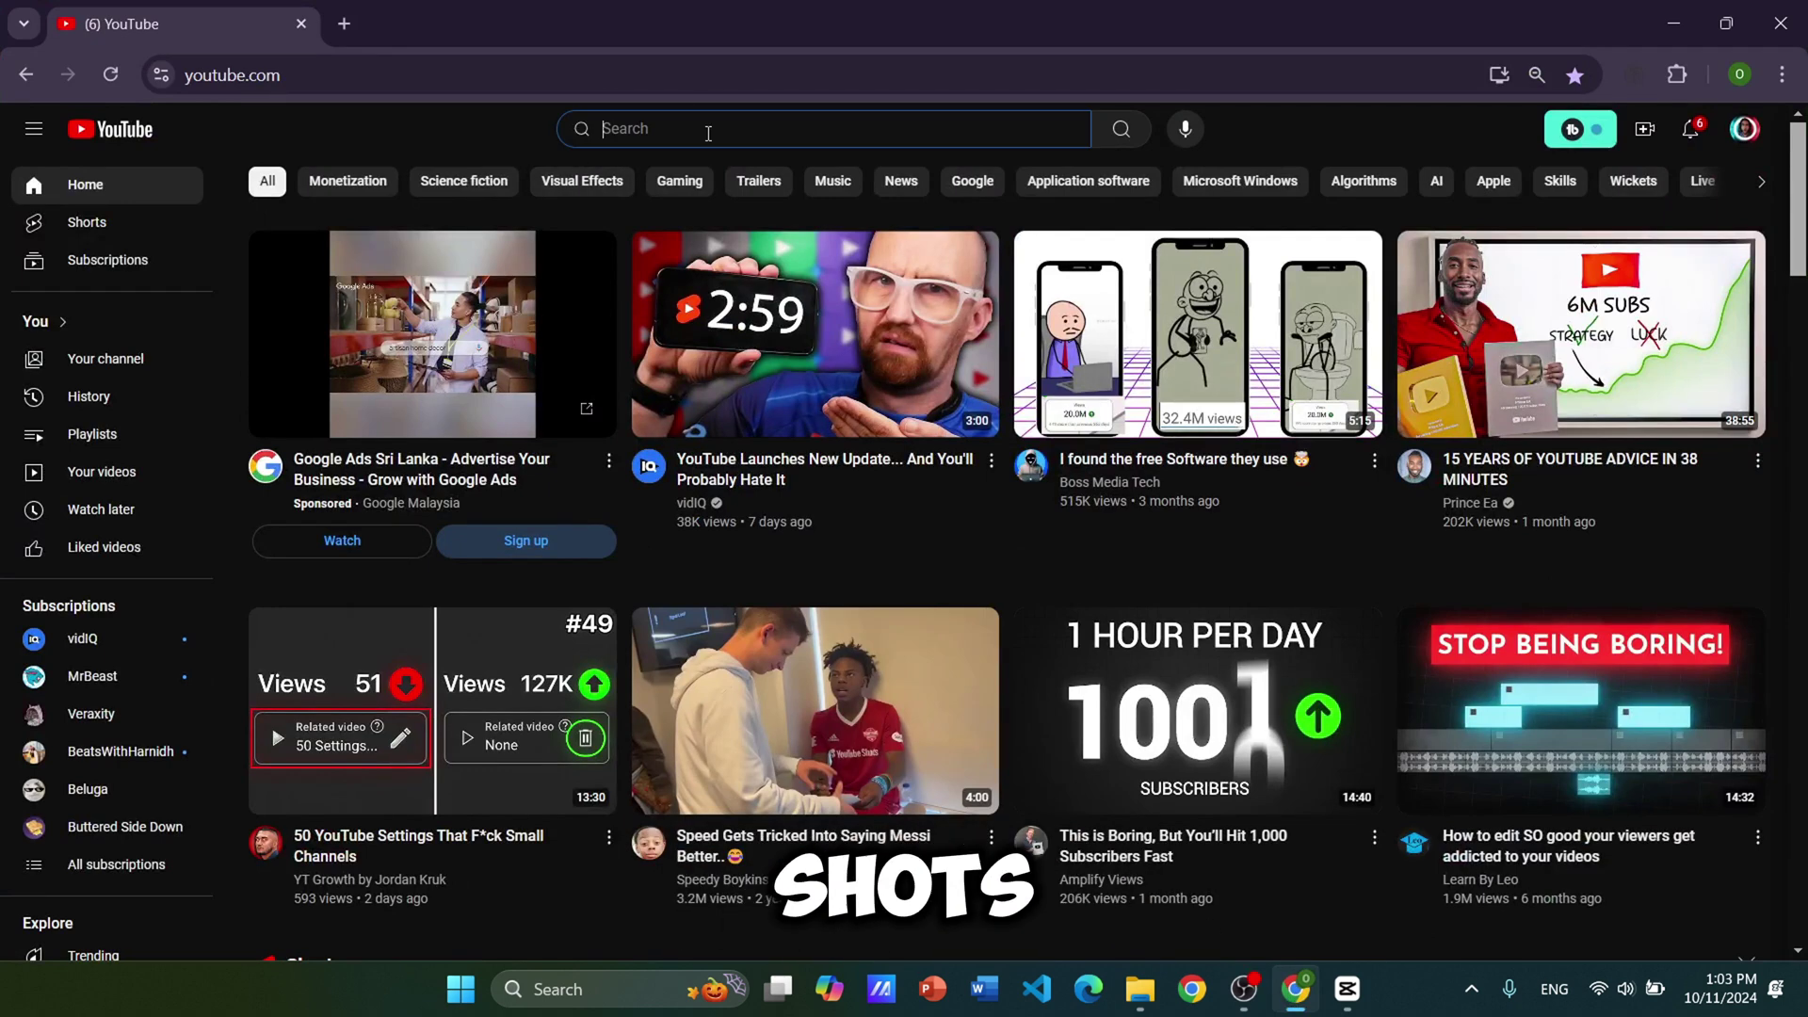
Step: Search YouTube for 'Amazing shots' and open the Amazing Shots channel
left_click(709, 130)
type("Am")
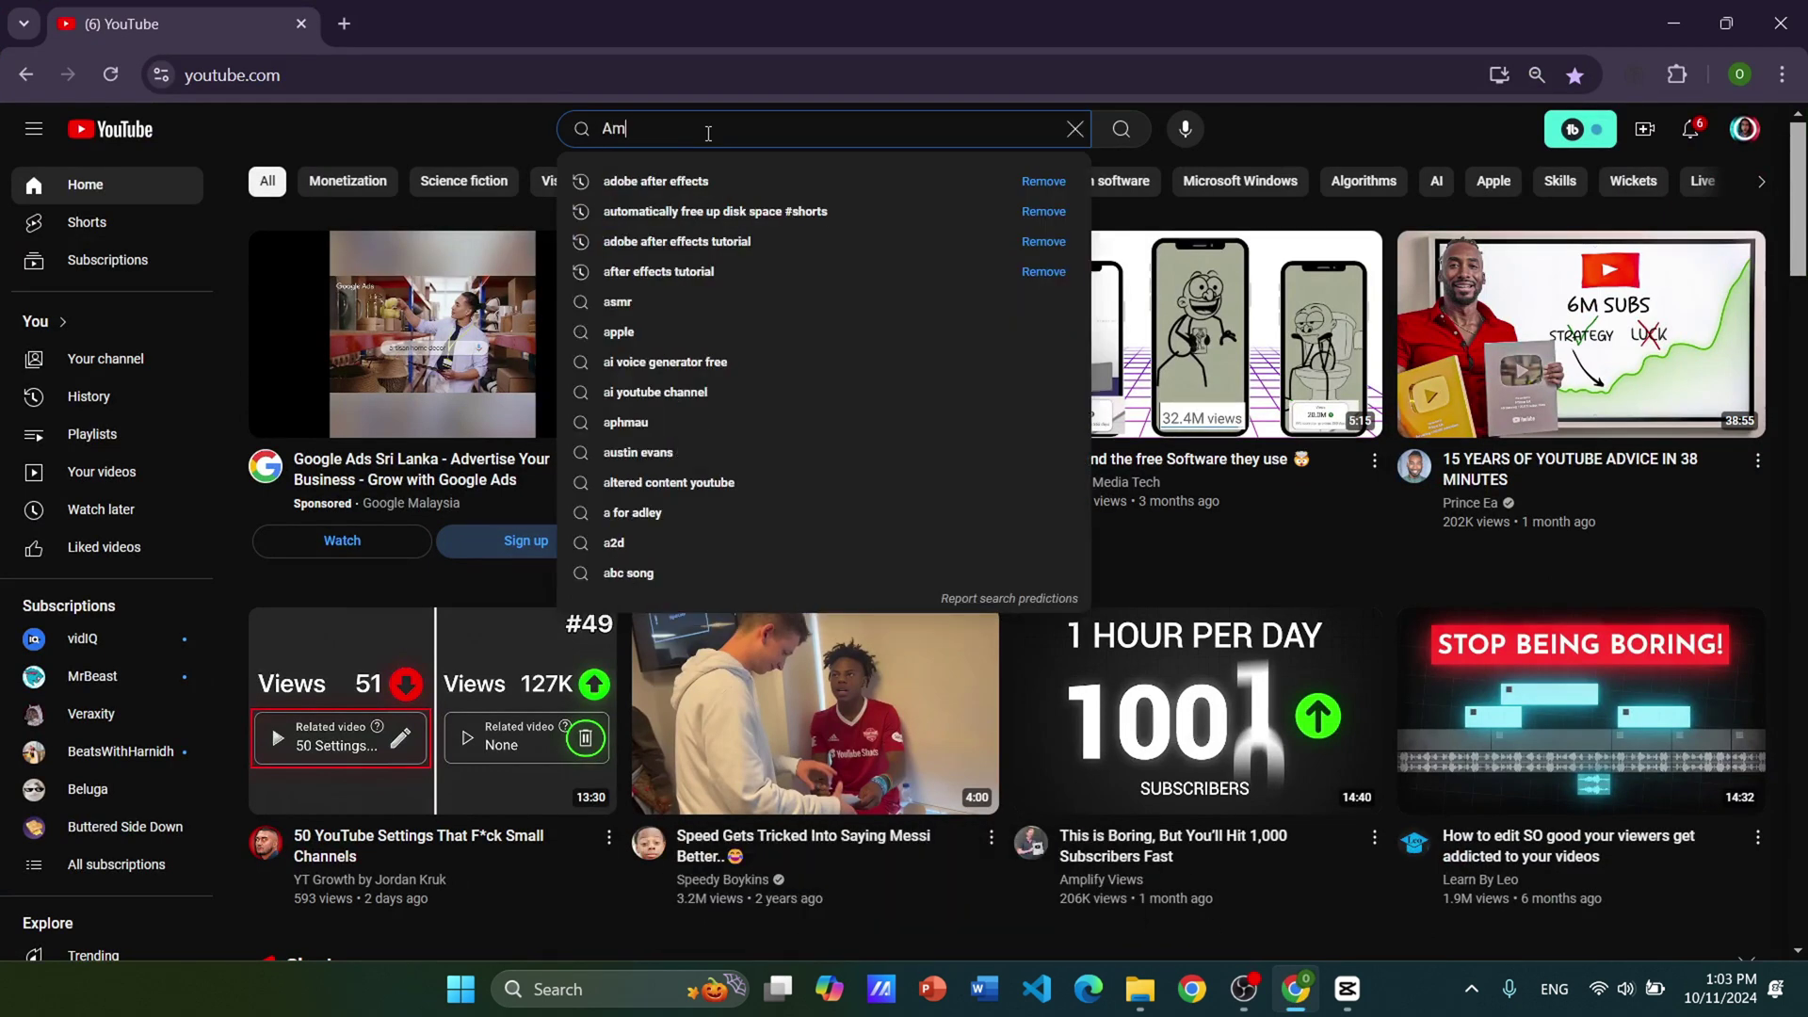
type("azing")
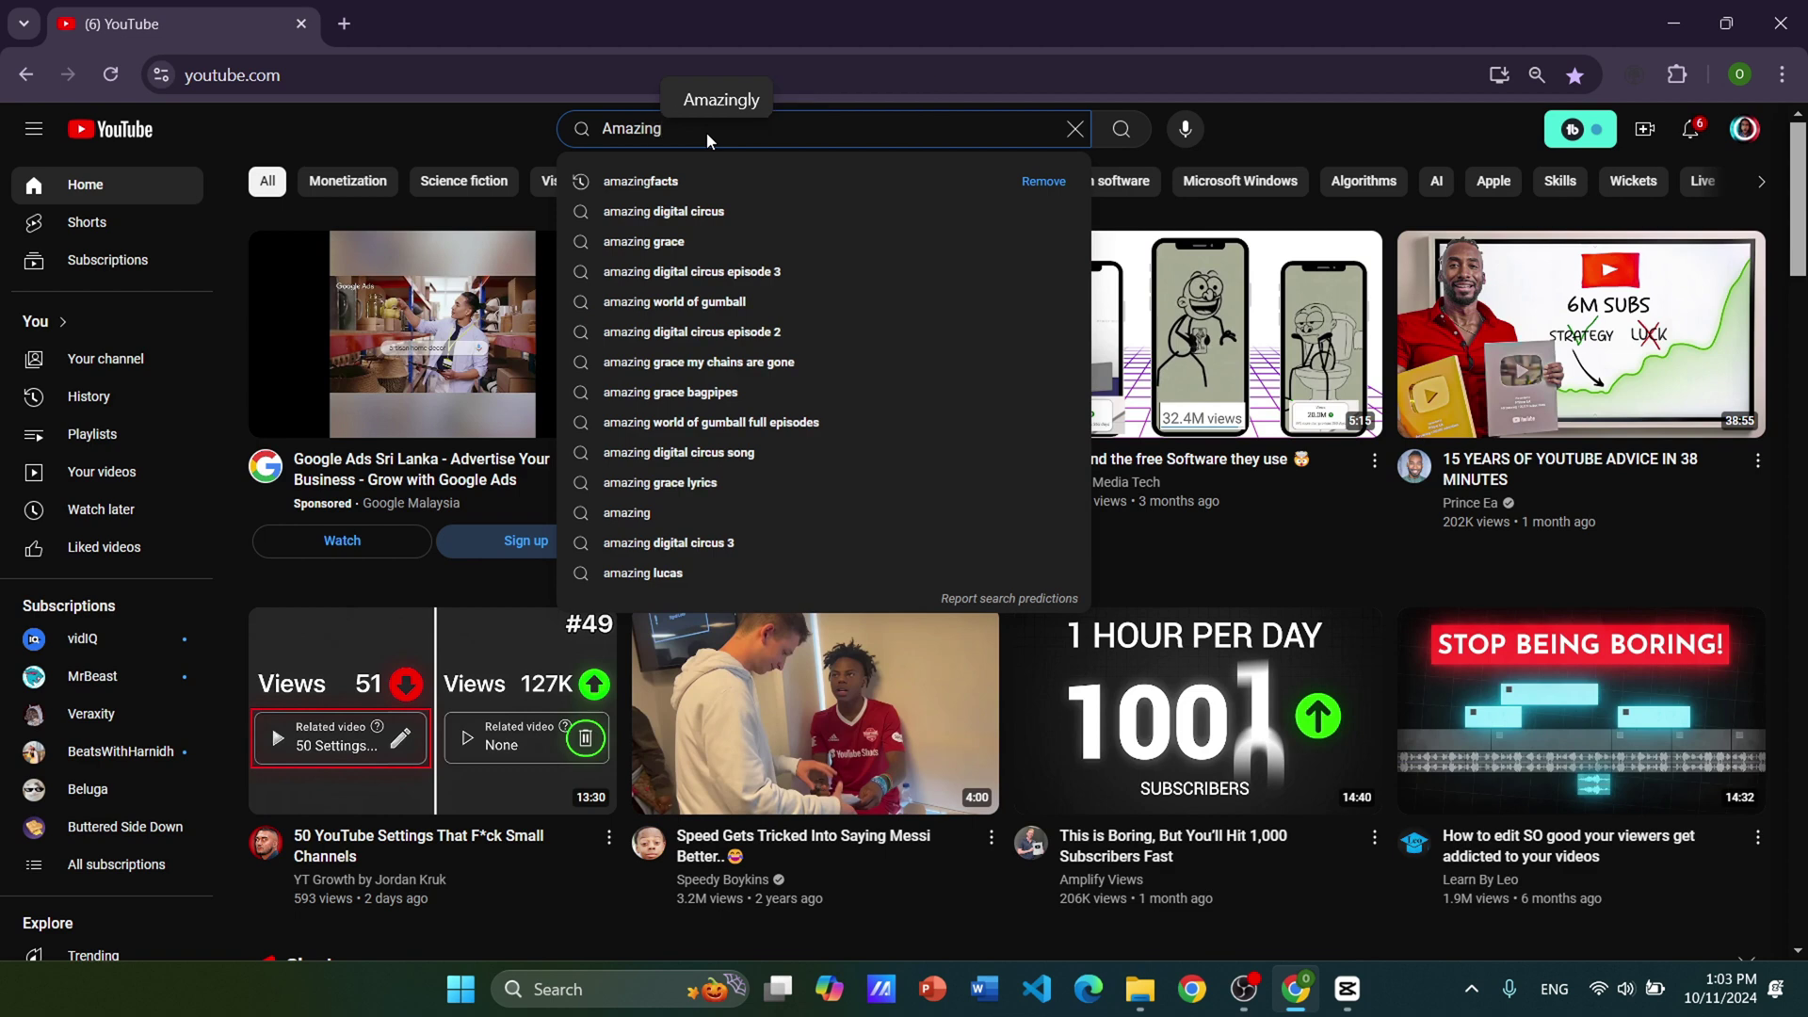
type(" shots")
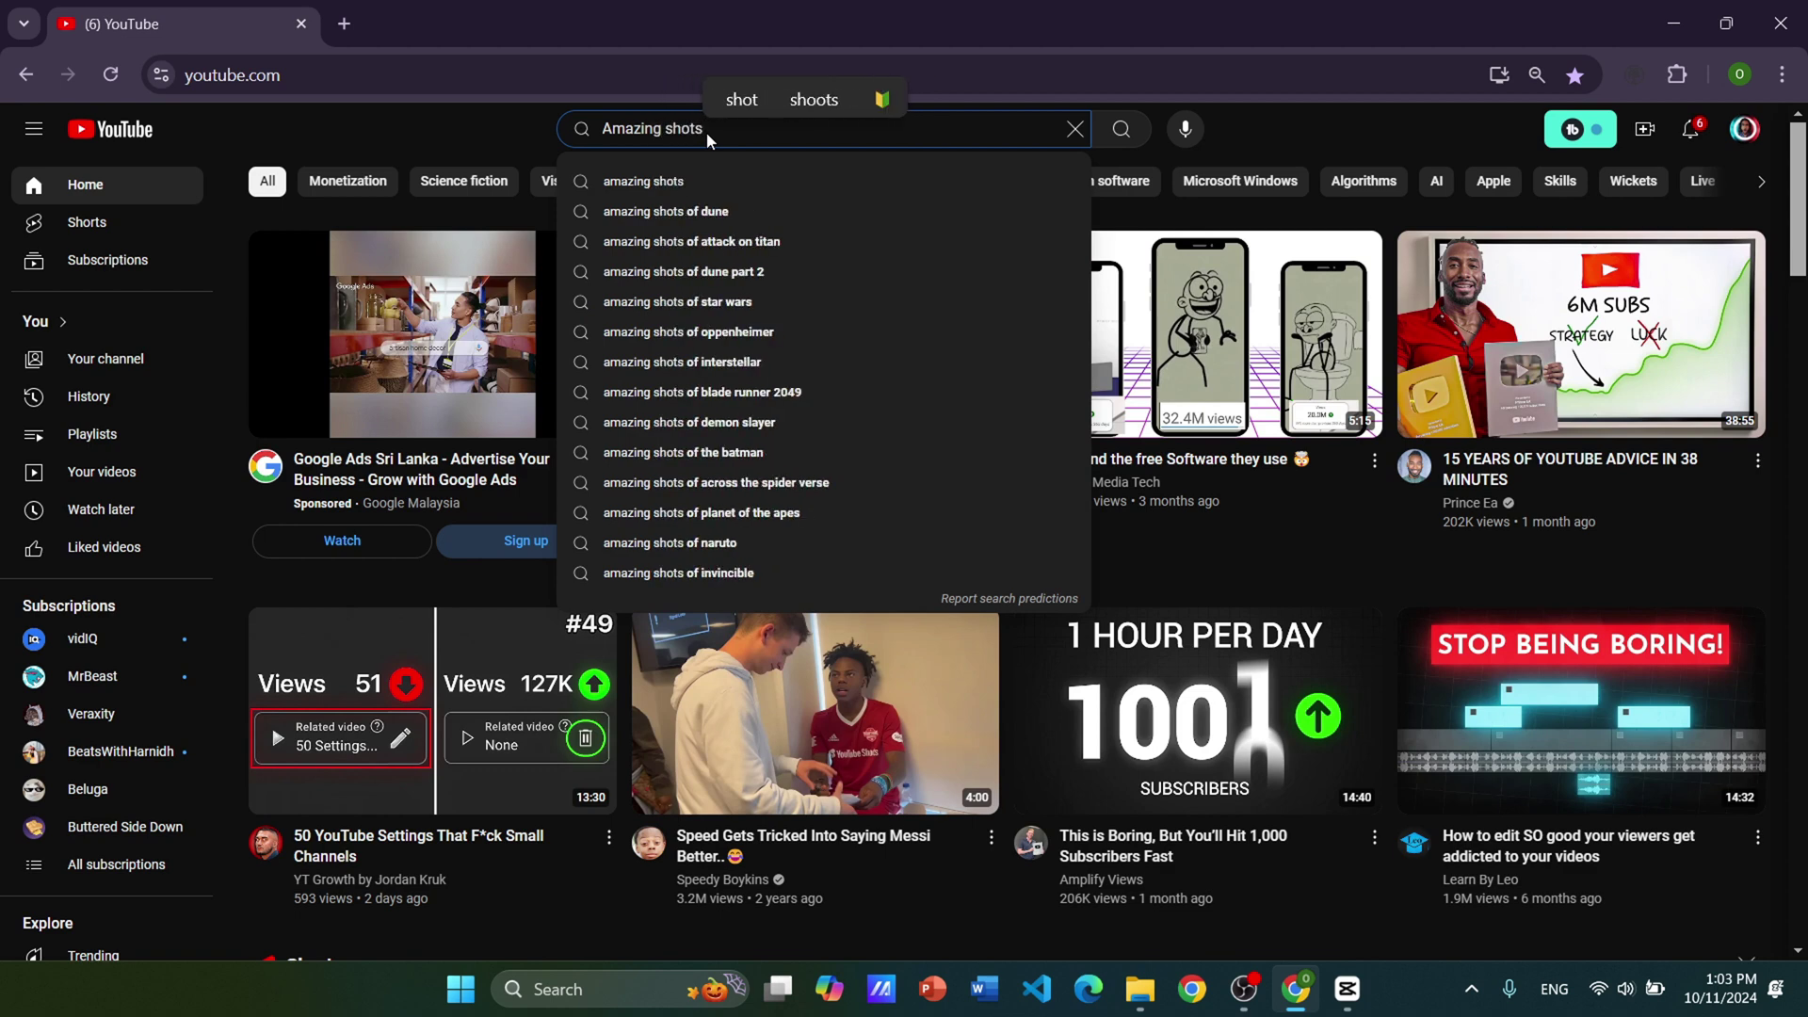
key("Return")
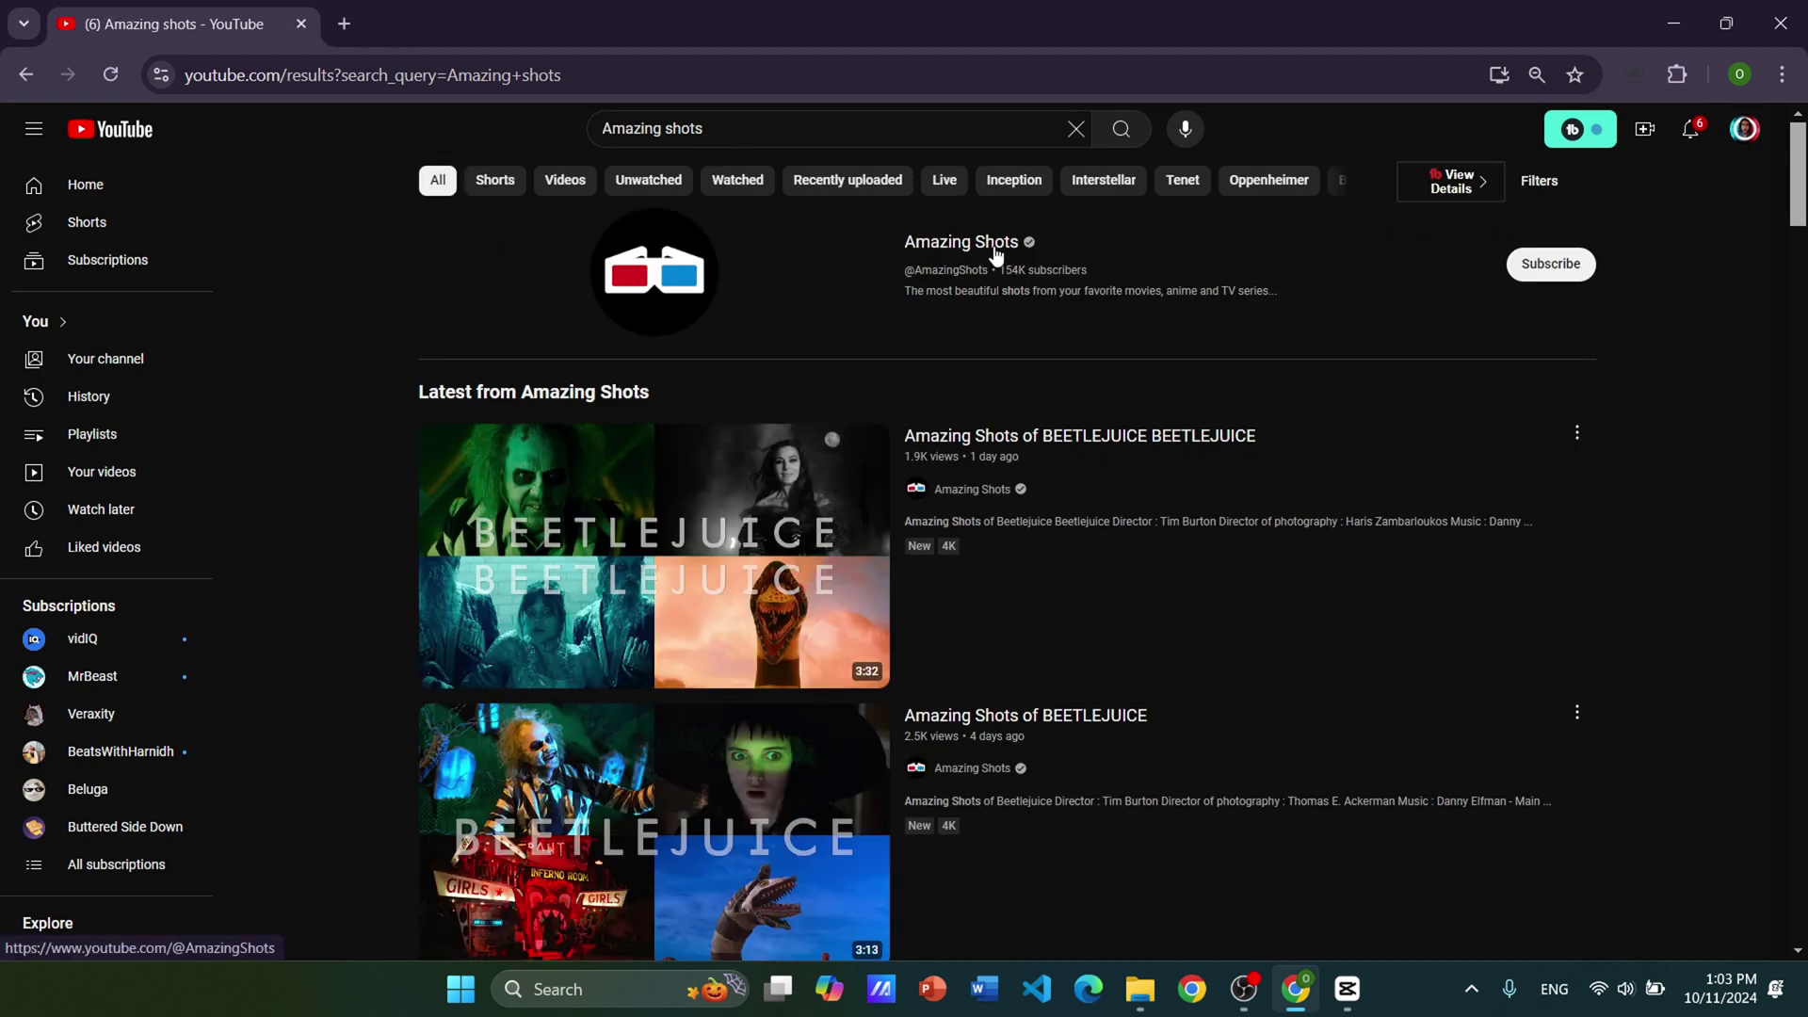
left_click(890, 247)
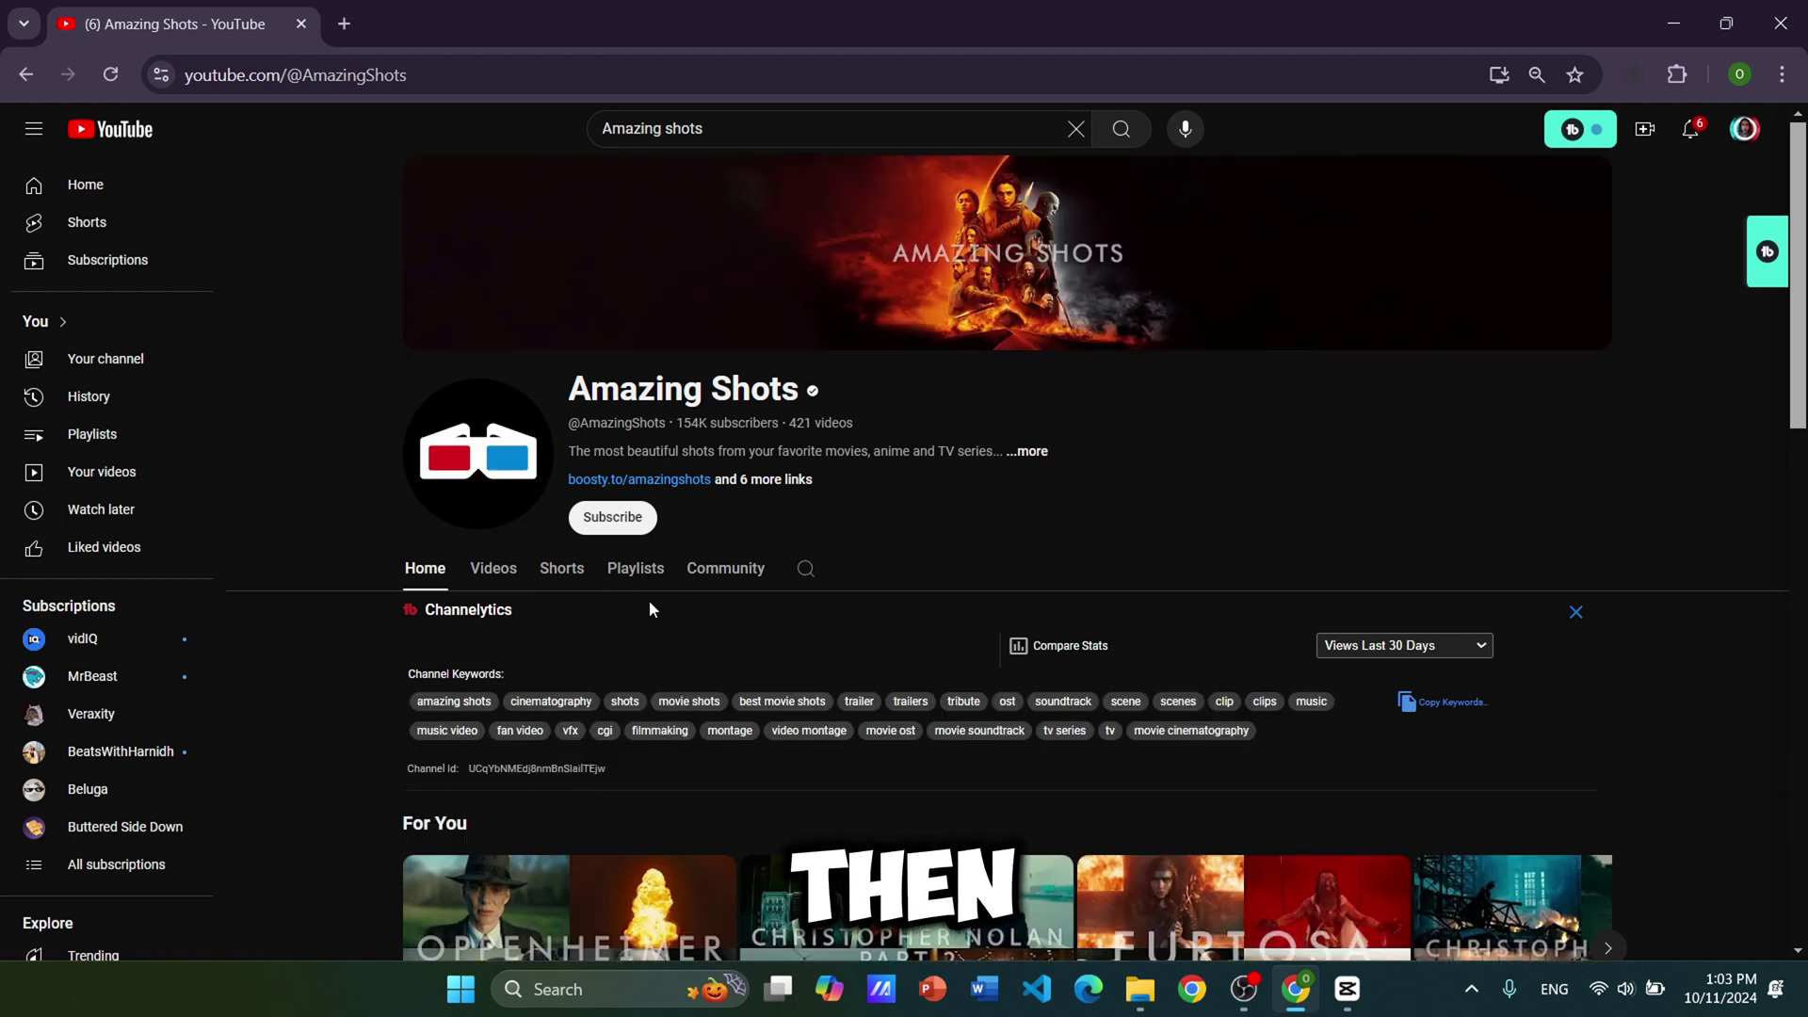
Step: Go to the channel's Playlists and open the full Animated \ Cartoon playlist
left_click(650, 571)
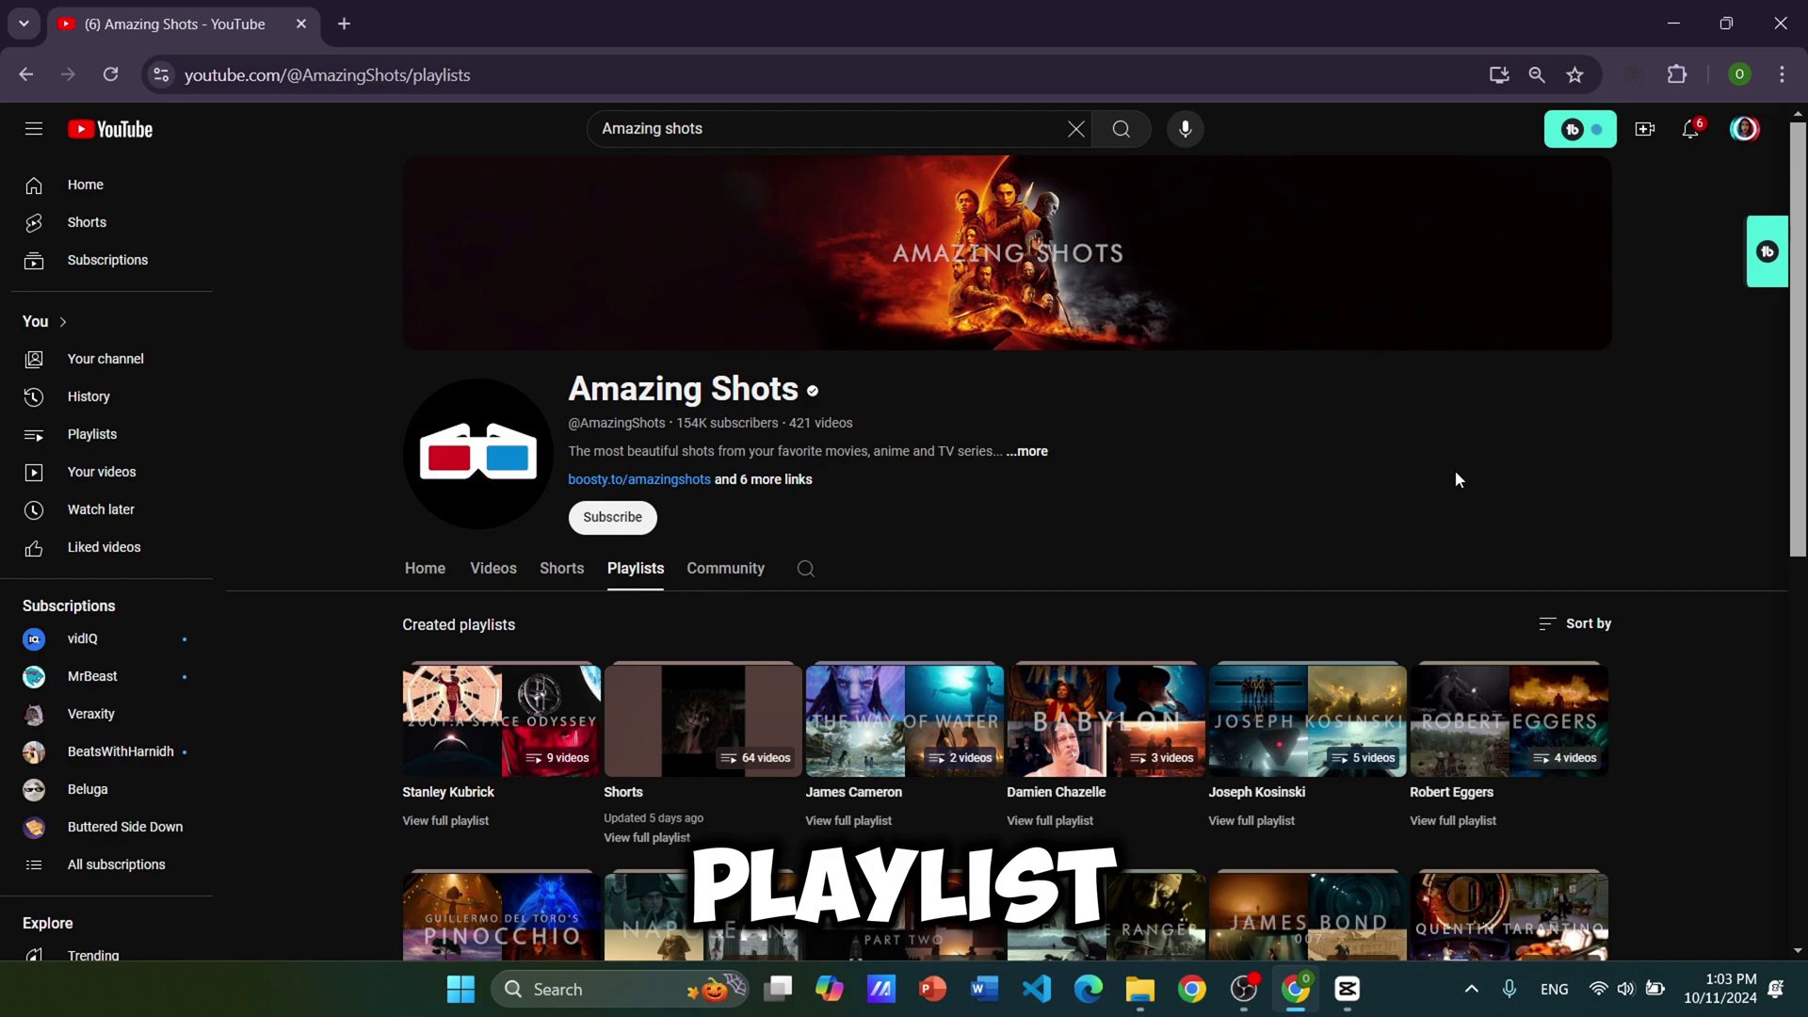
scroll(1446, 482, "down", 3)
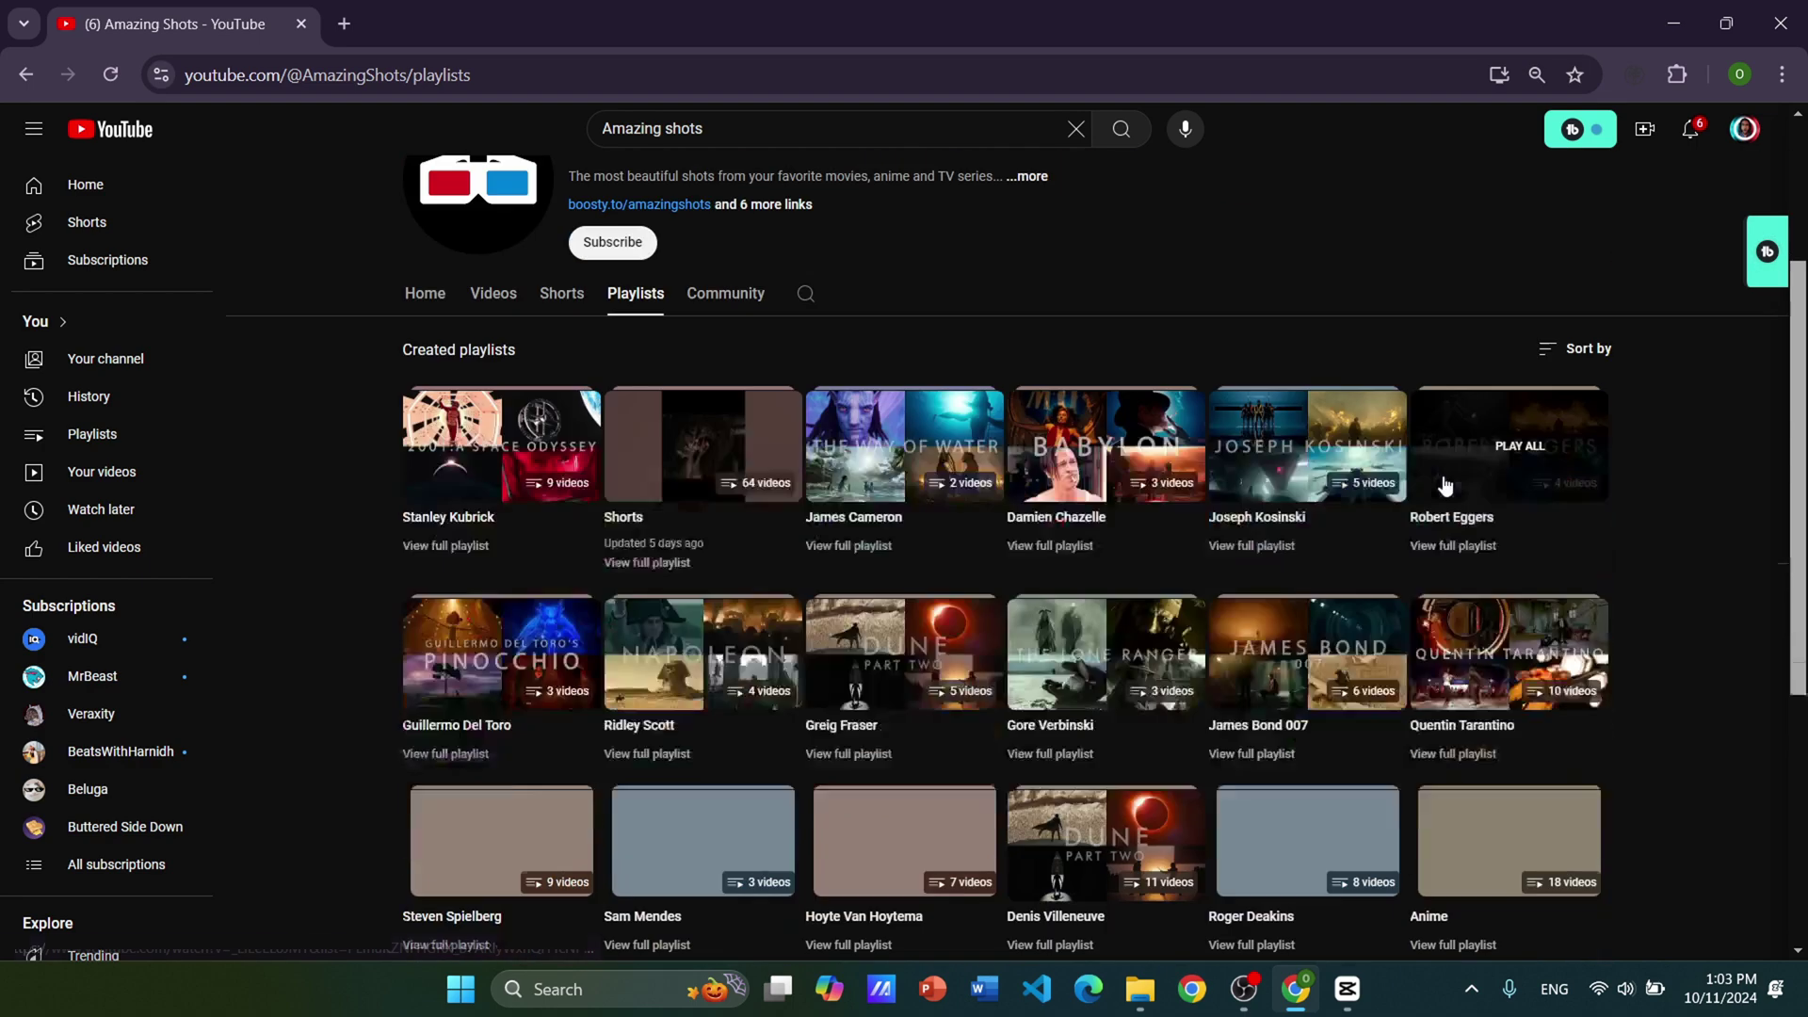
scroll(829, 650, "down", 3)
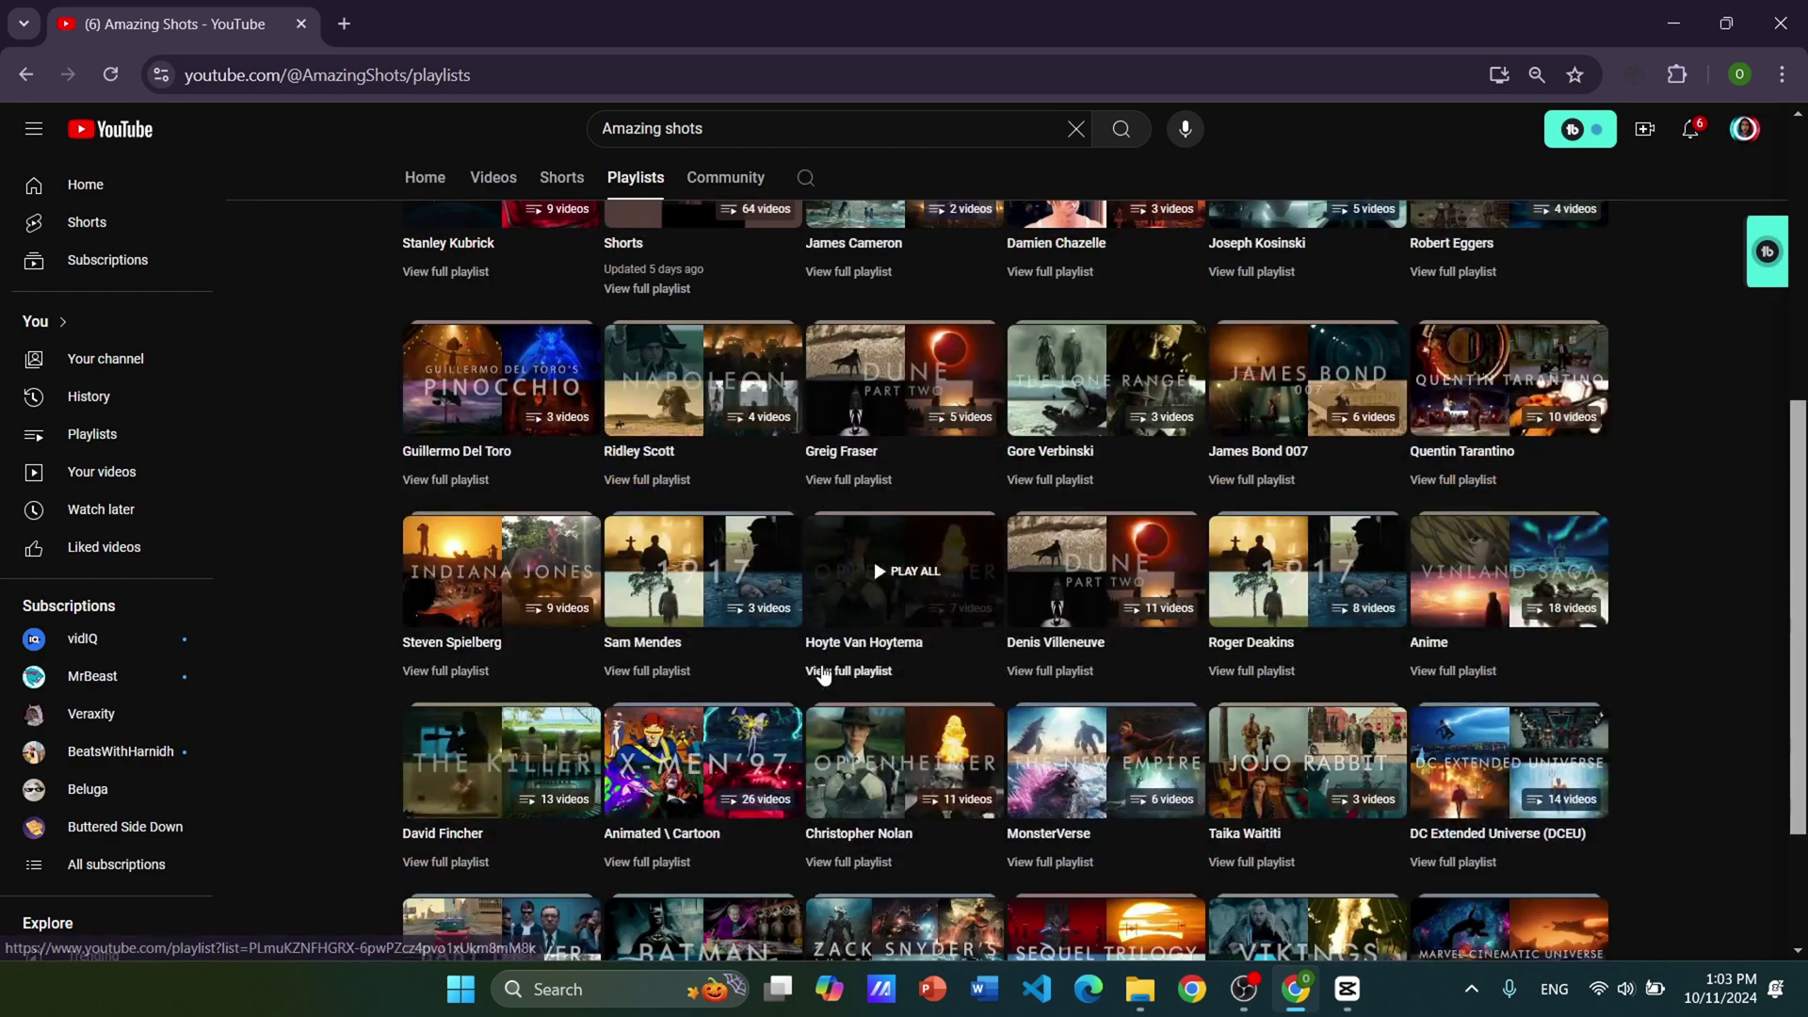
mouse_move(703, 761)
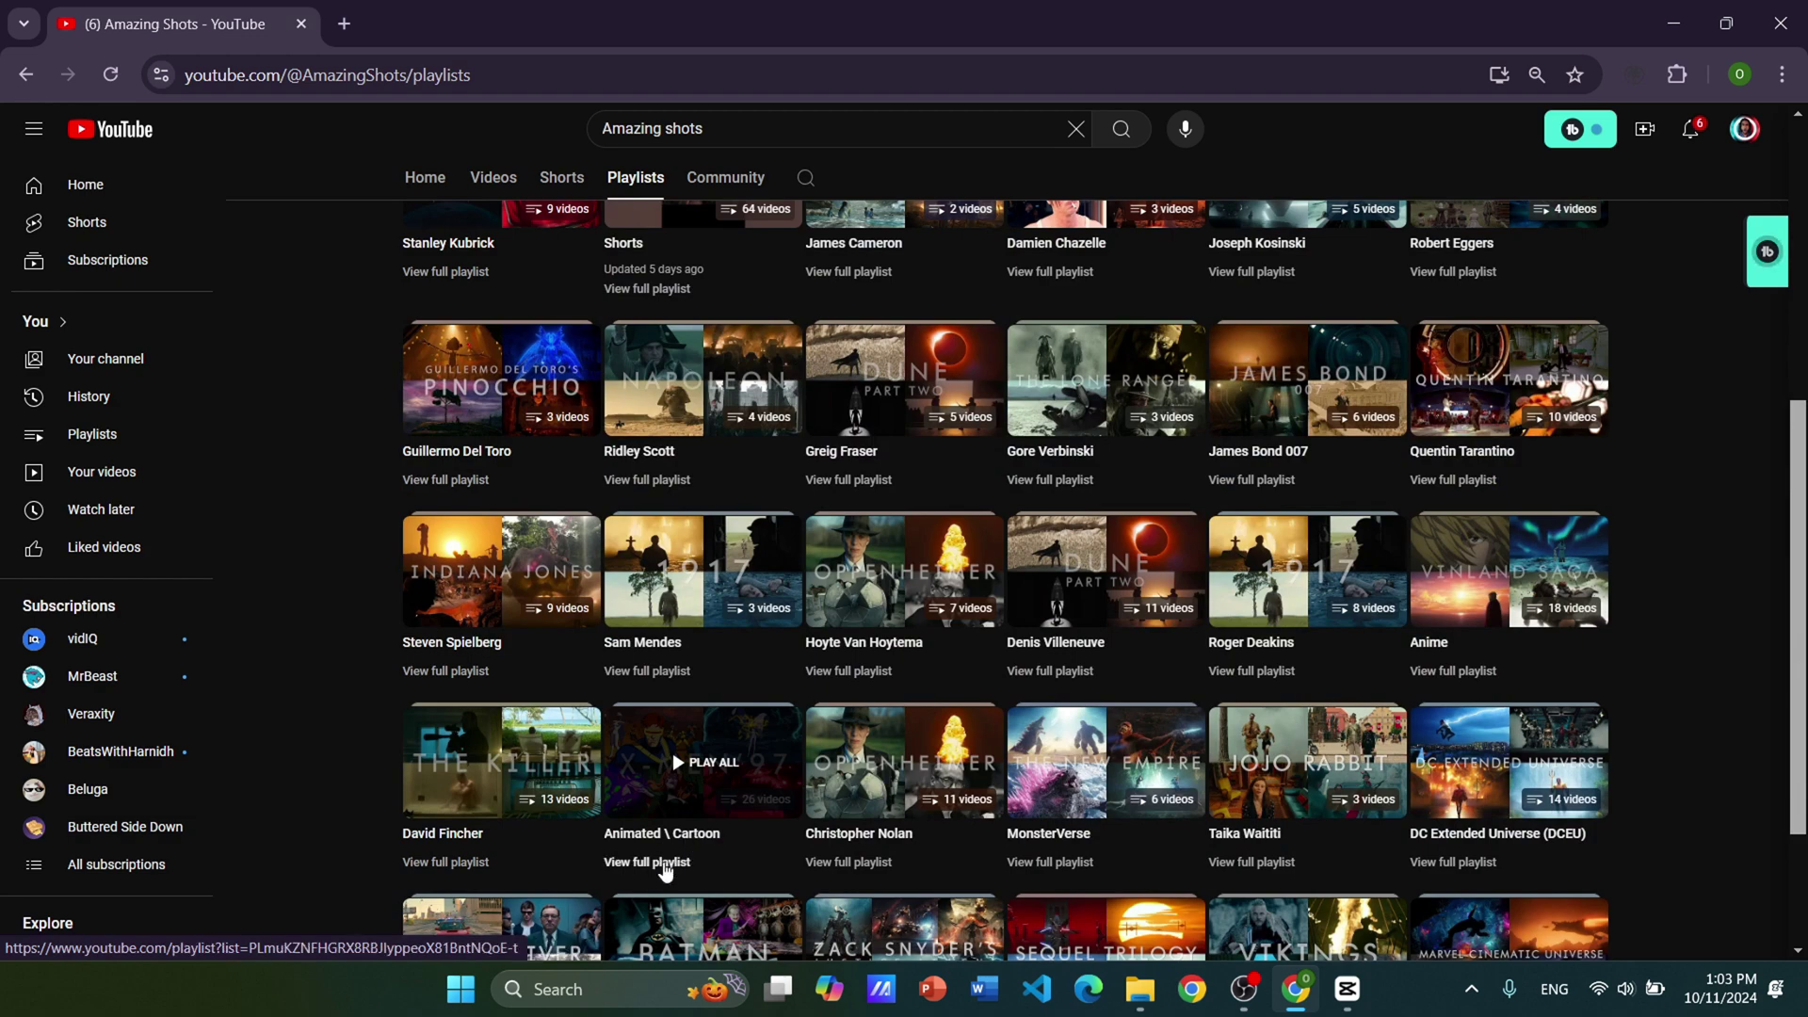
left_click(665, 865)
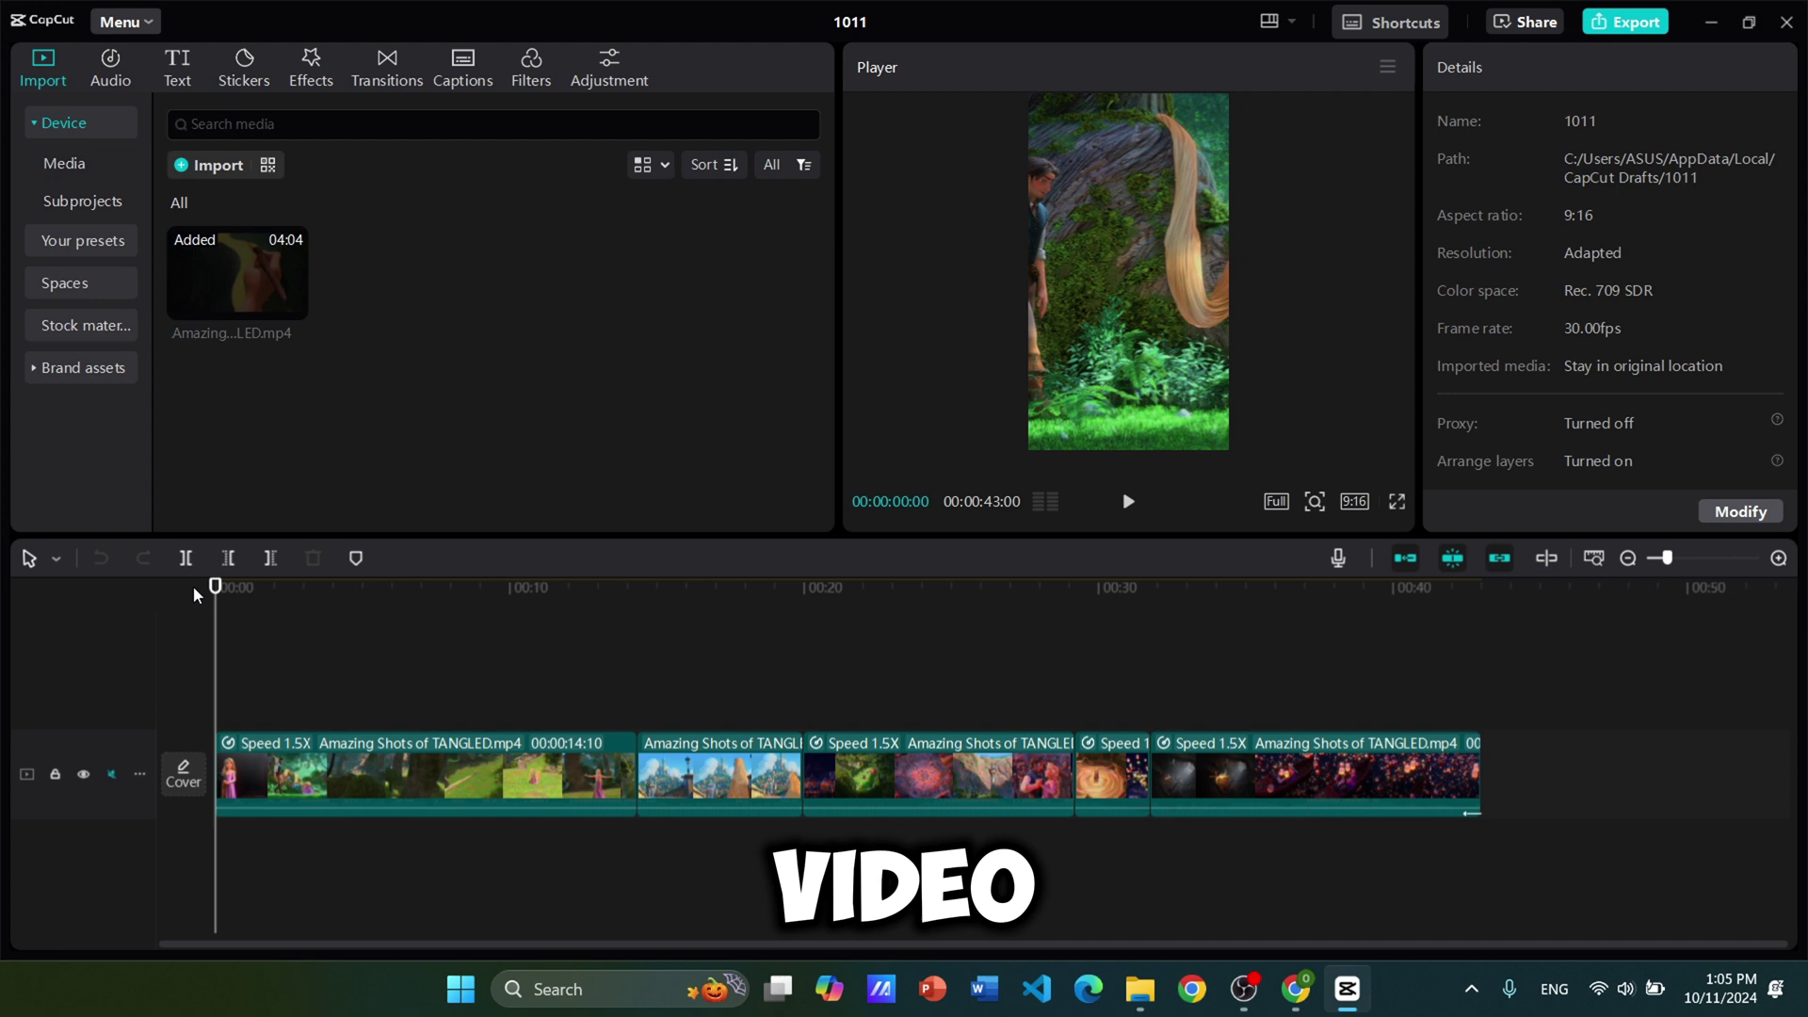
Step: Cut out the piece between the 2-second and 5-second marks
left_click_drag(214, 588, 284, 593)
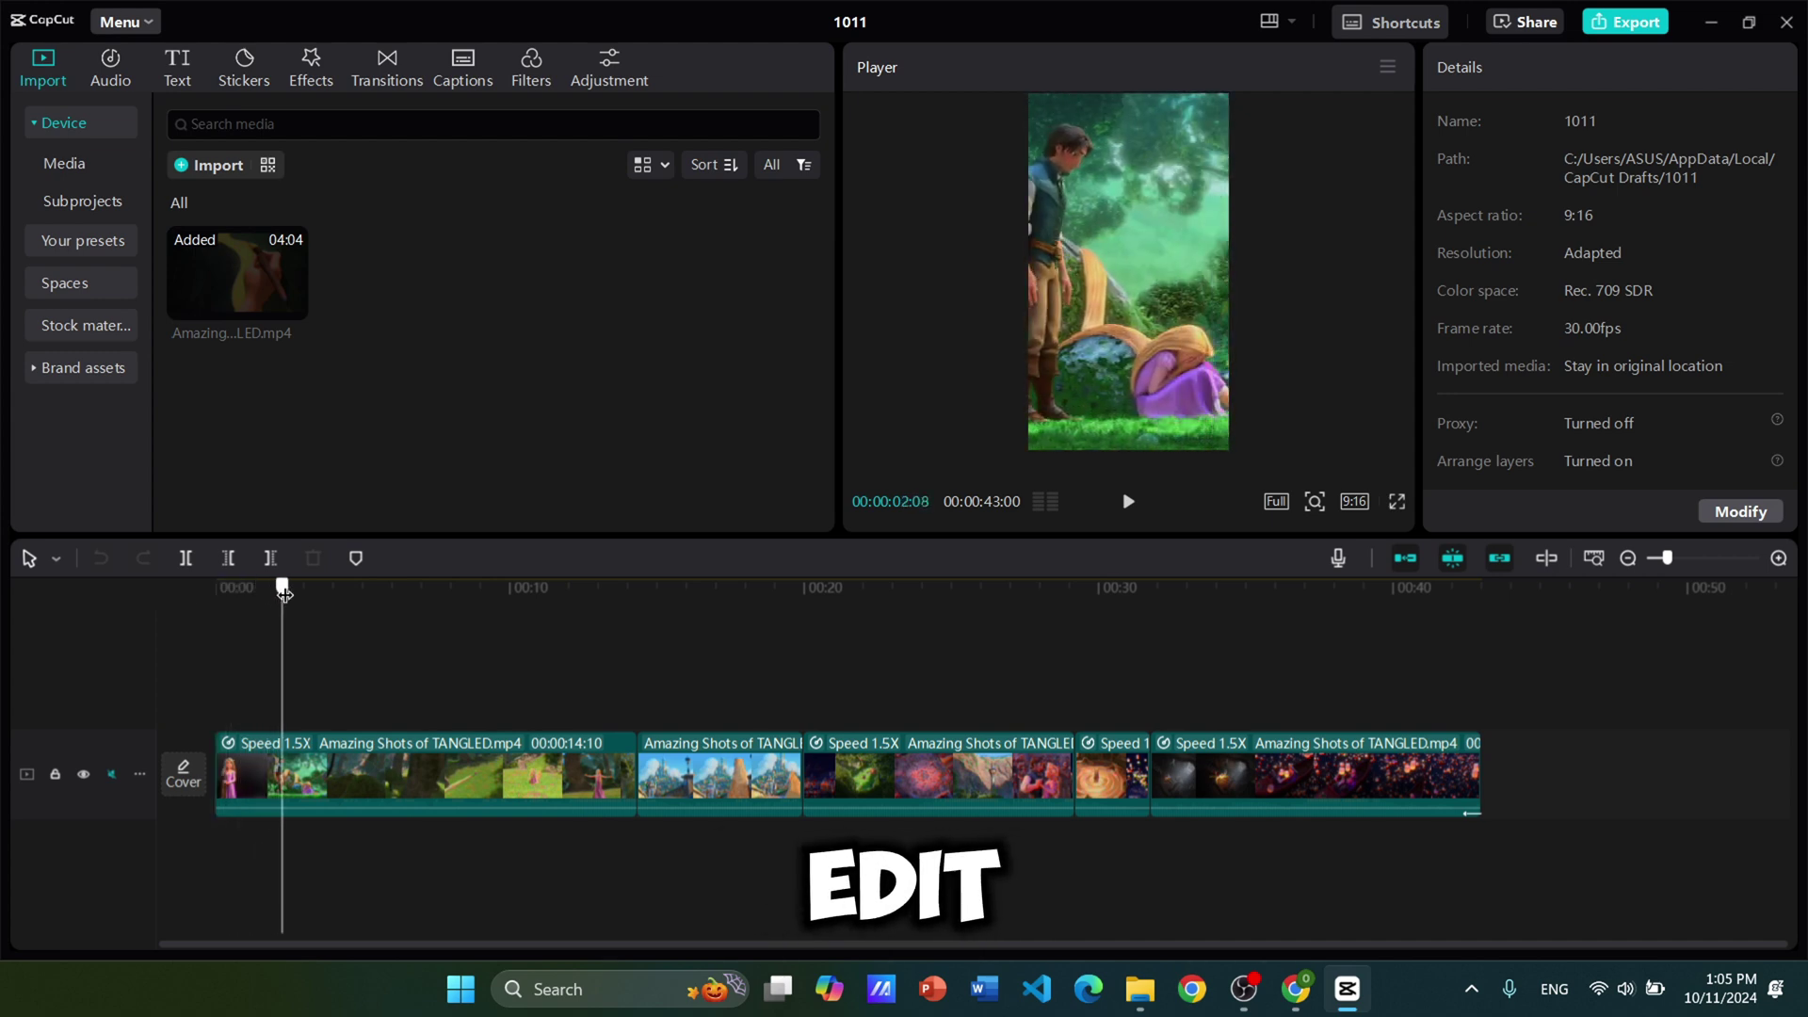
key("ctrl+b")
left_click(368, 630)
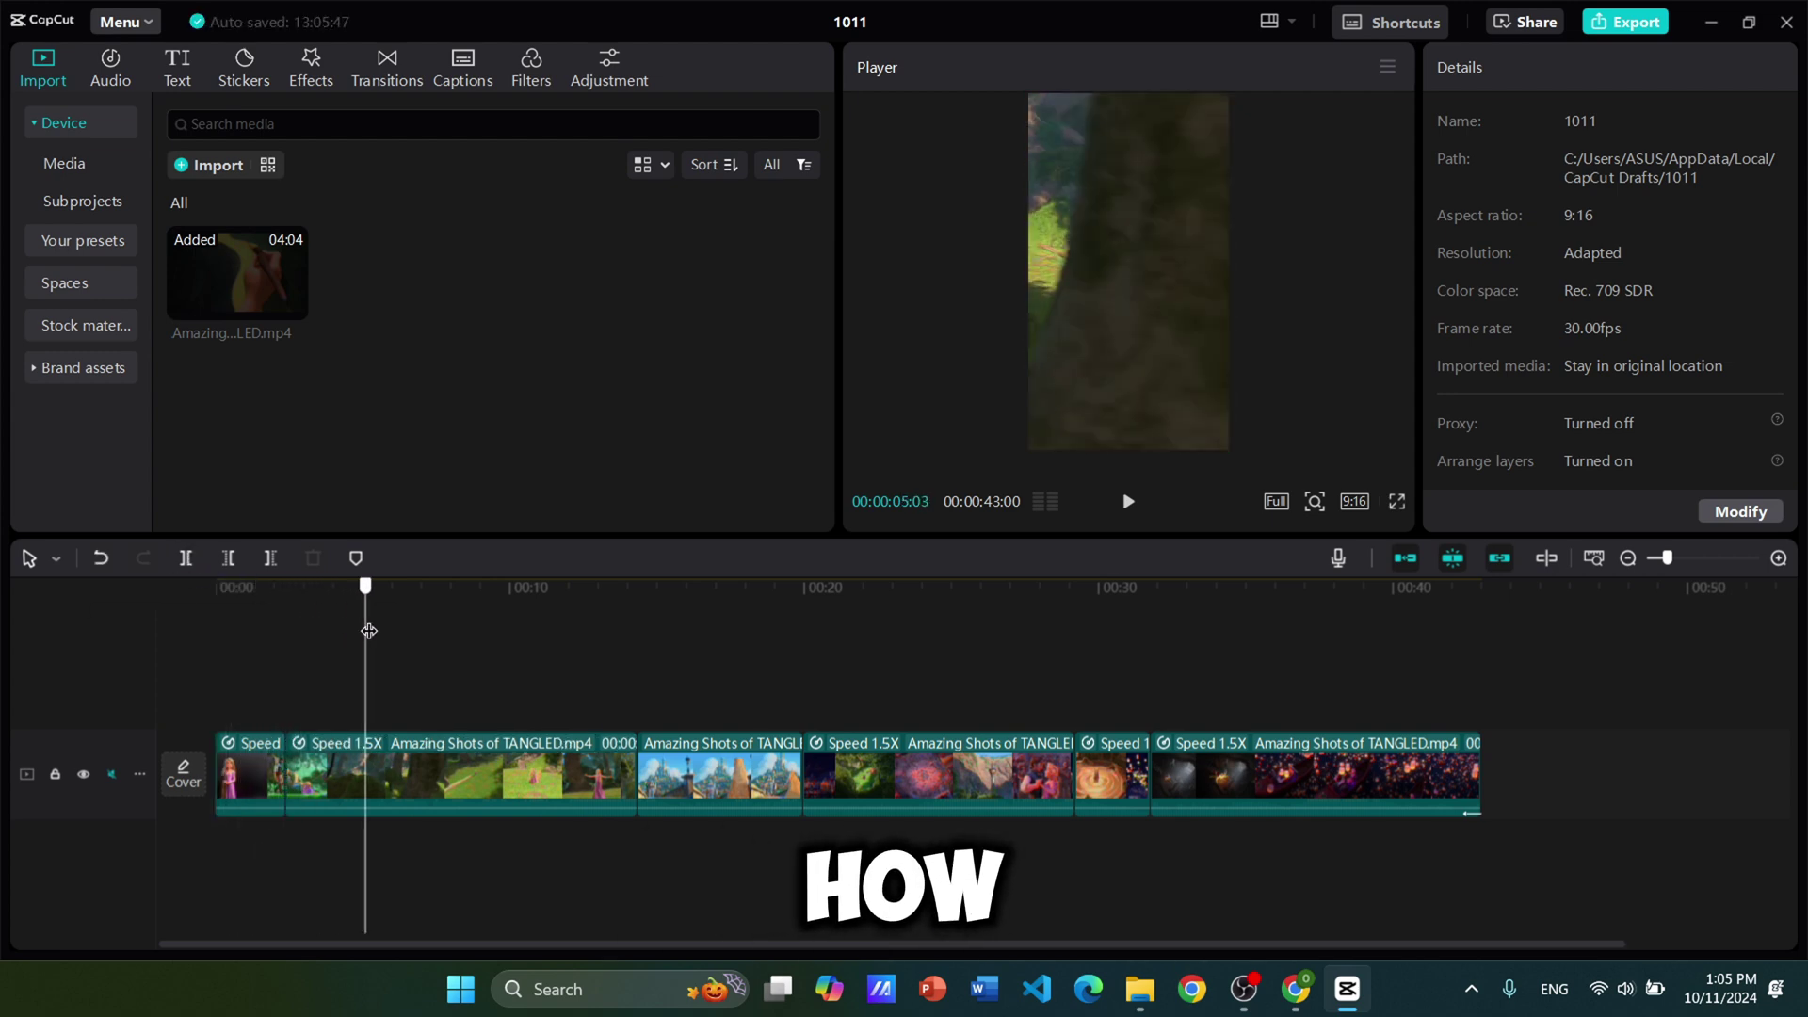
key("ctrl+b")
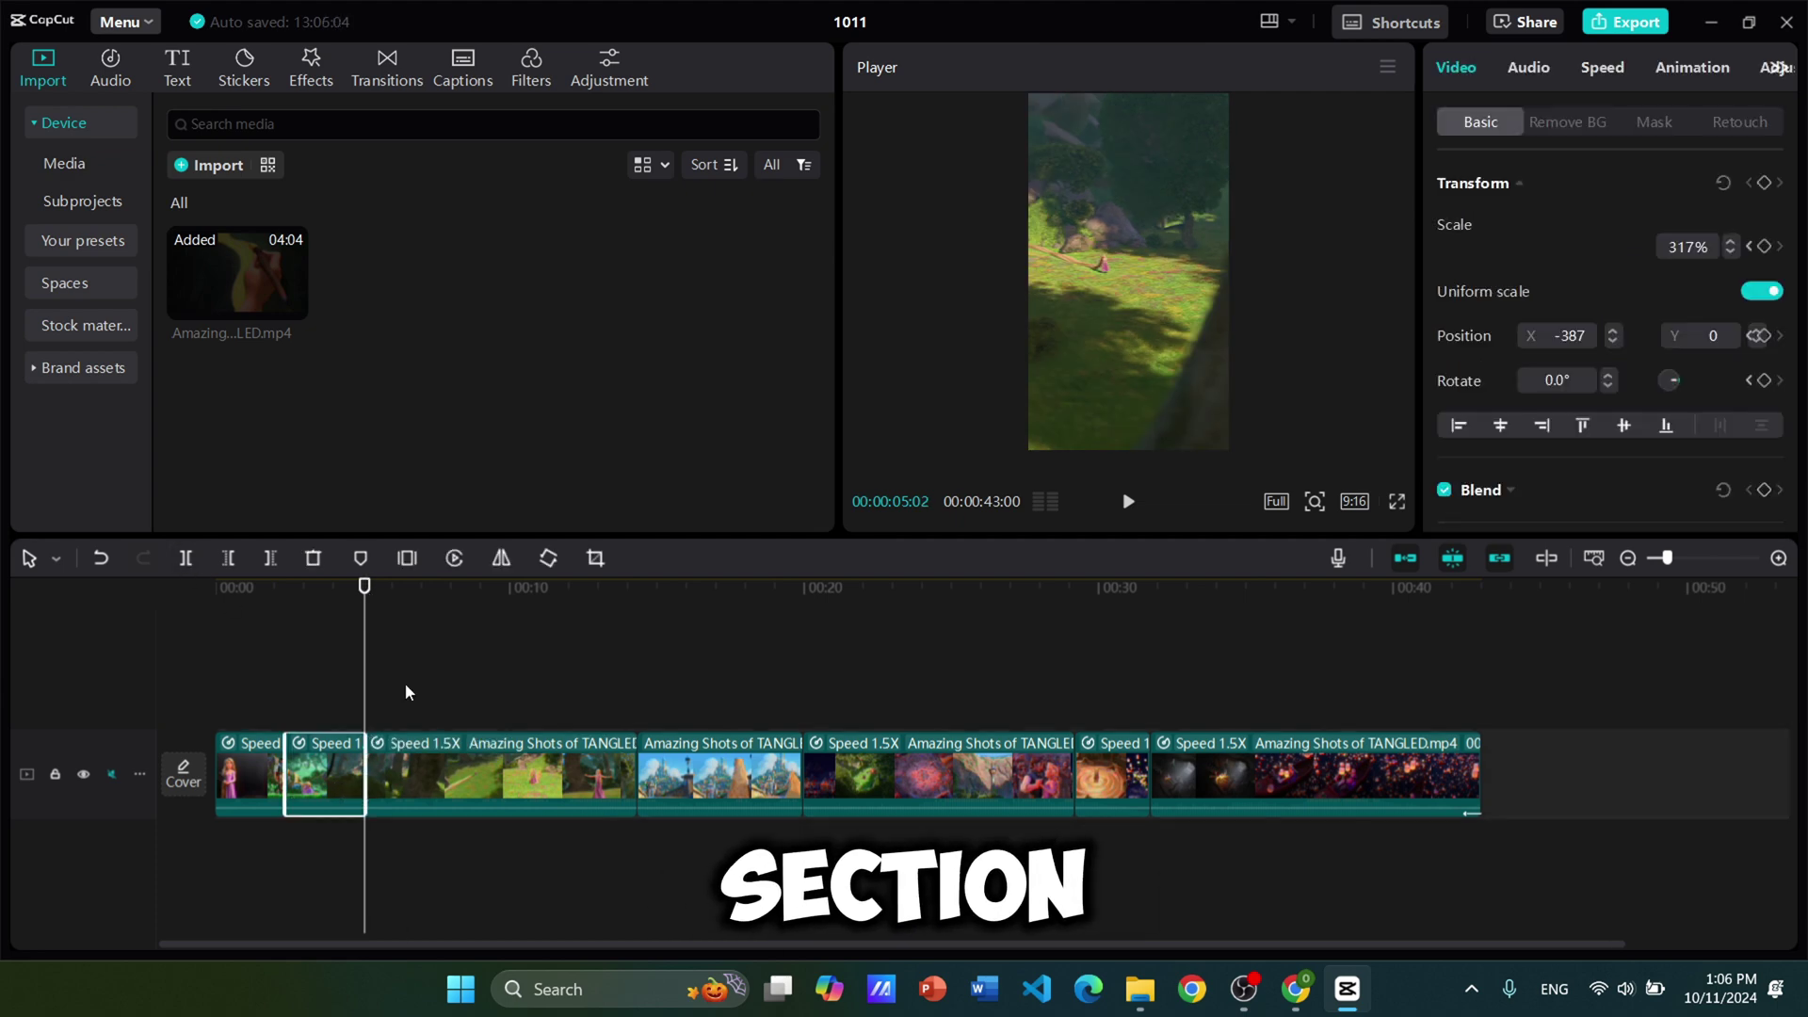
key("Delete")
Step: Trim the clip after the playhead near 10 seconds, then deselect and return to the start
left_click_drag(339, 693, 520, 692)
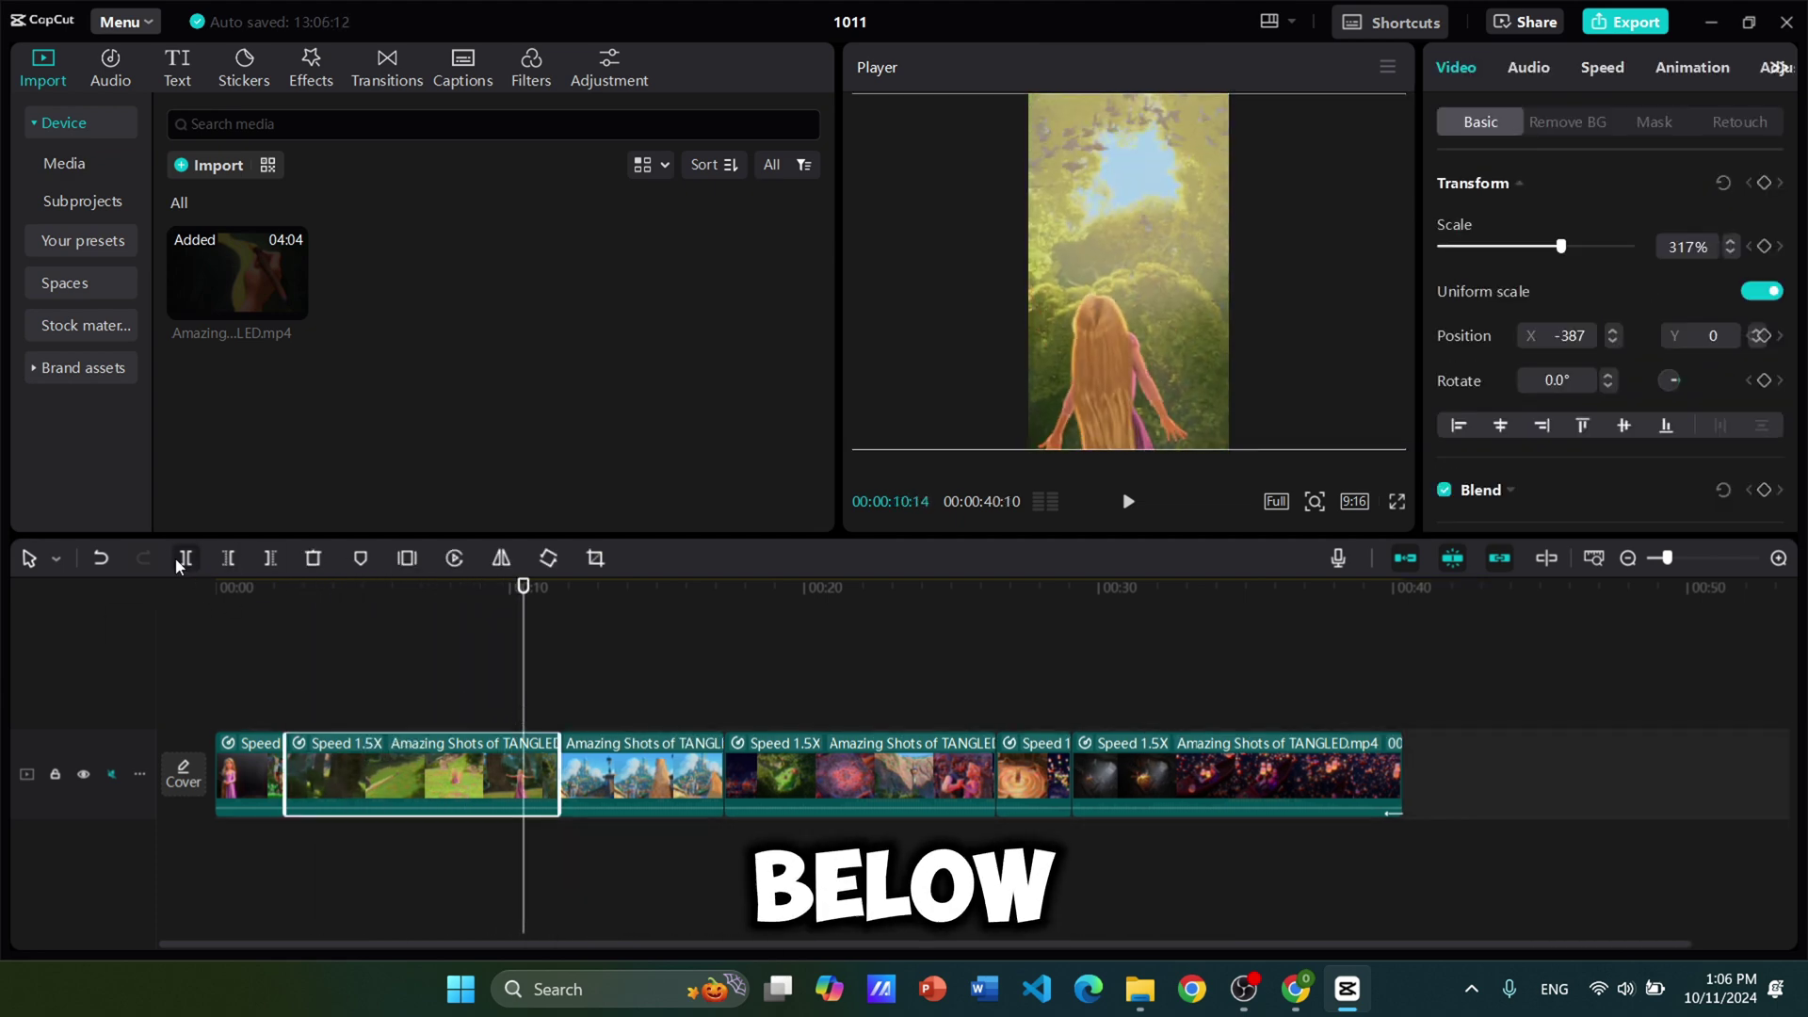
key("w")
mouse_move(311, 589)
left_mouse_down()
mouse_move(551, 588)
mouse_move(674, 637)
left_mouse_up()
left_click(675, 772)
left_click(1005, 661)
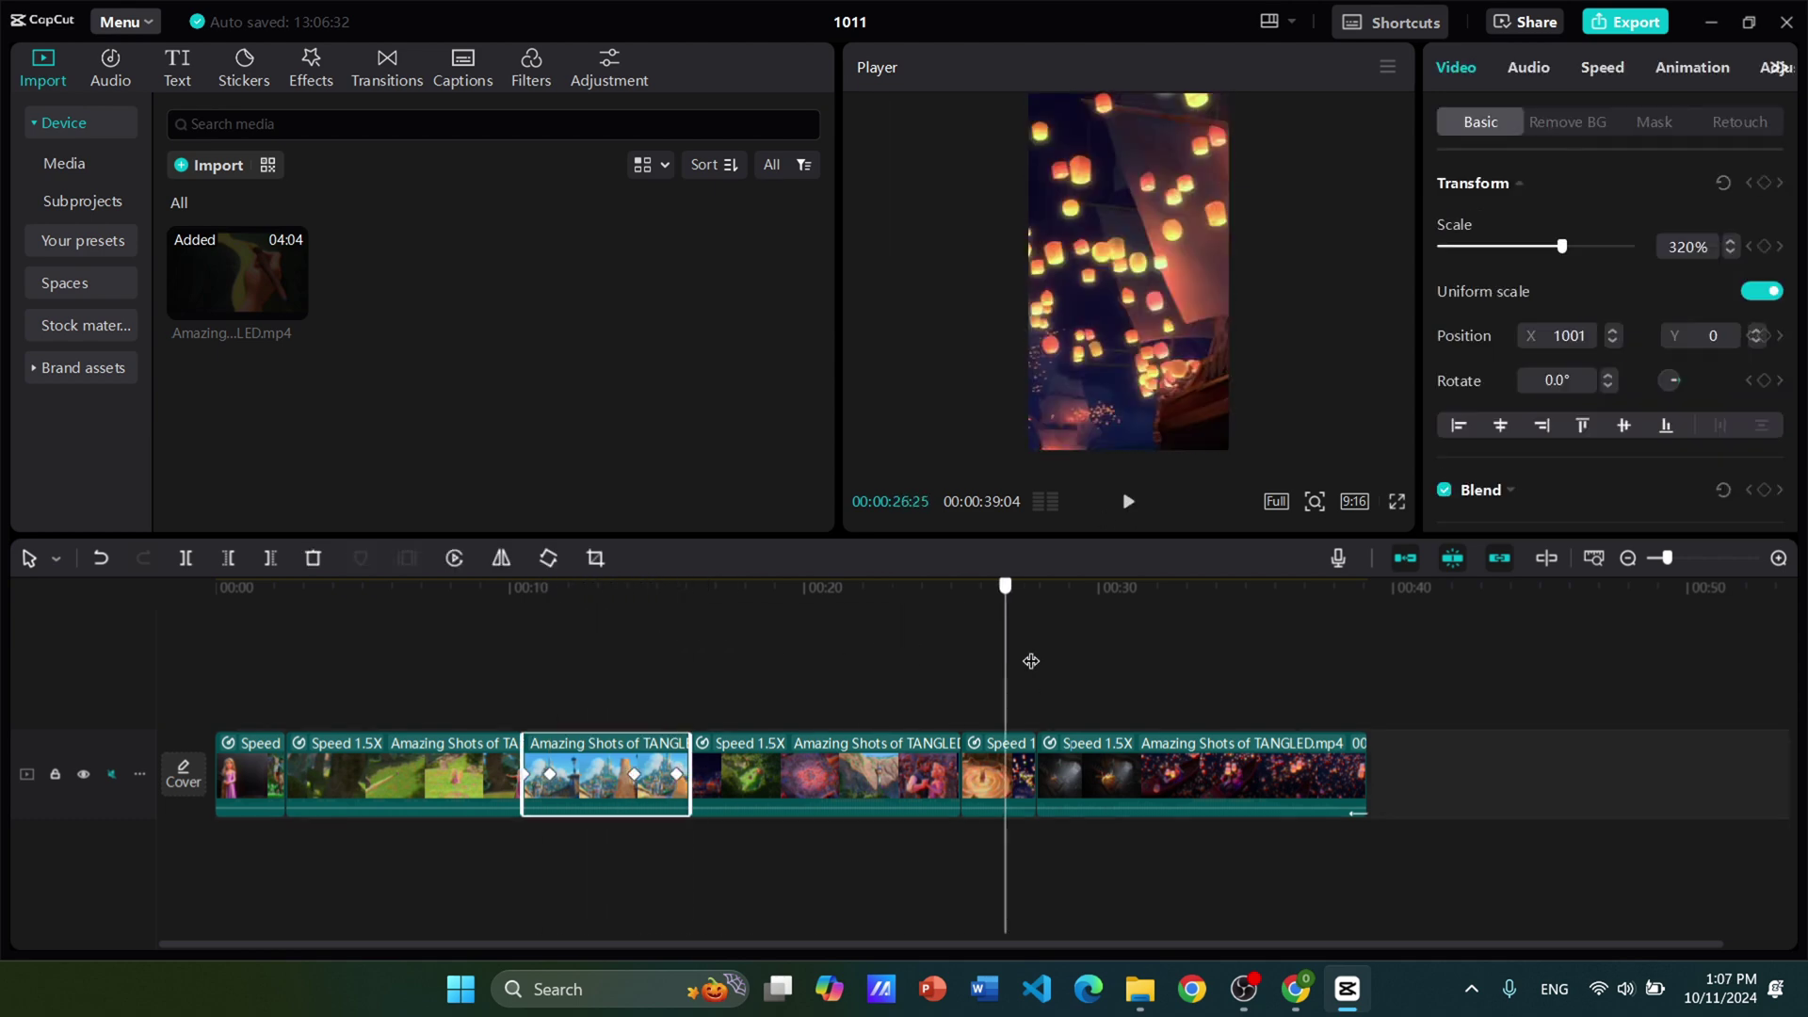
left_click(835, 660)
key("Home")
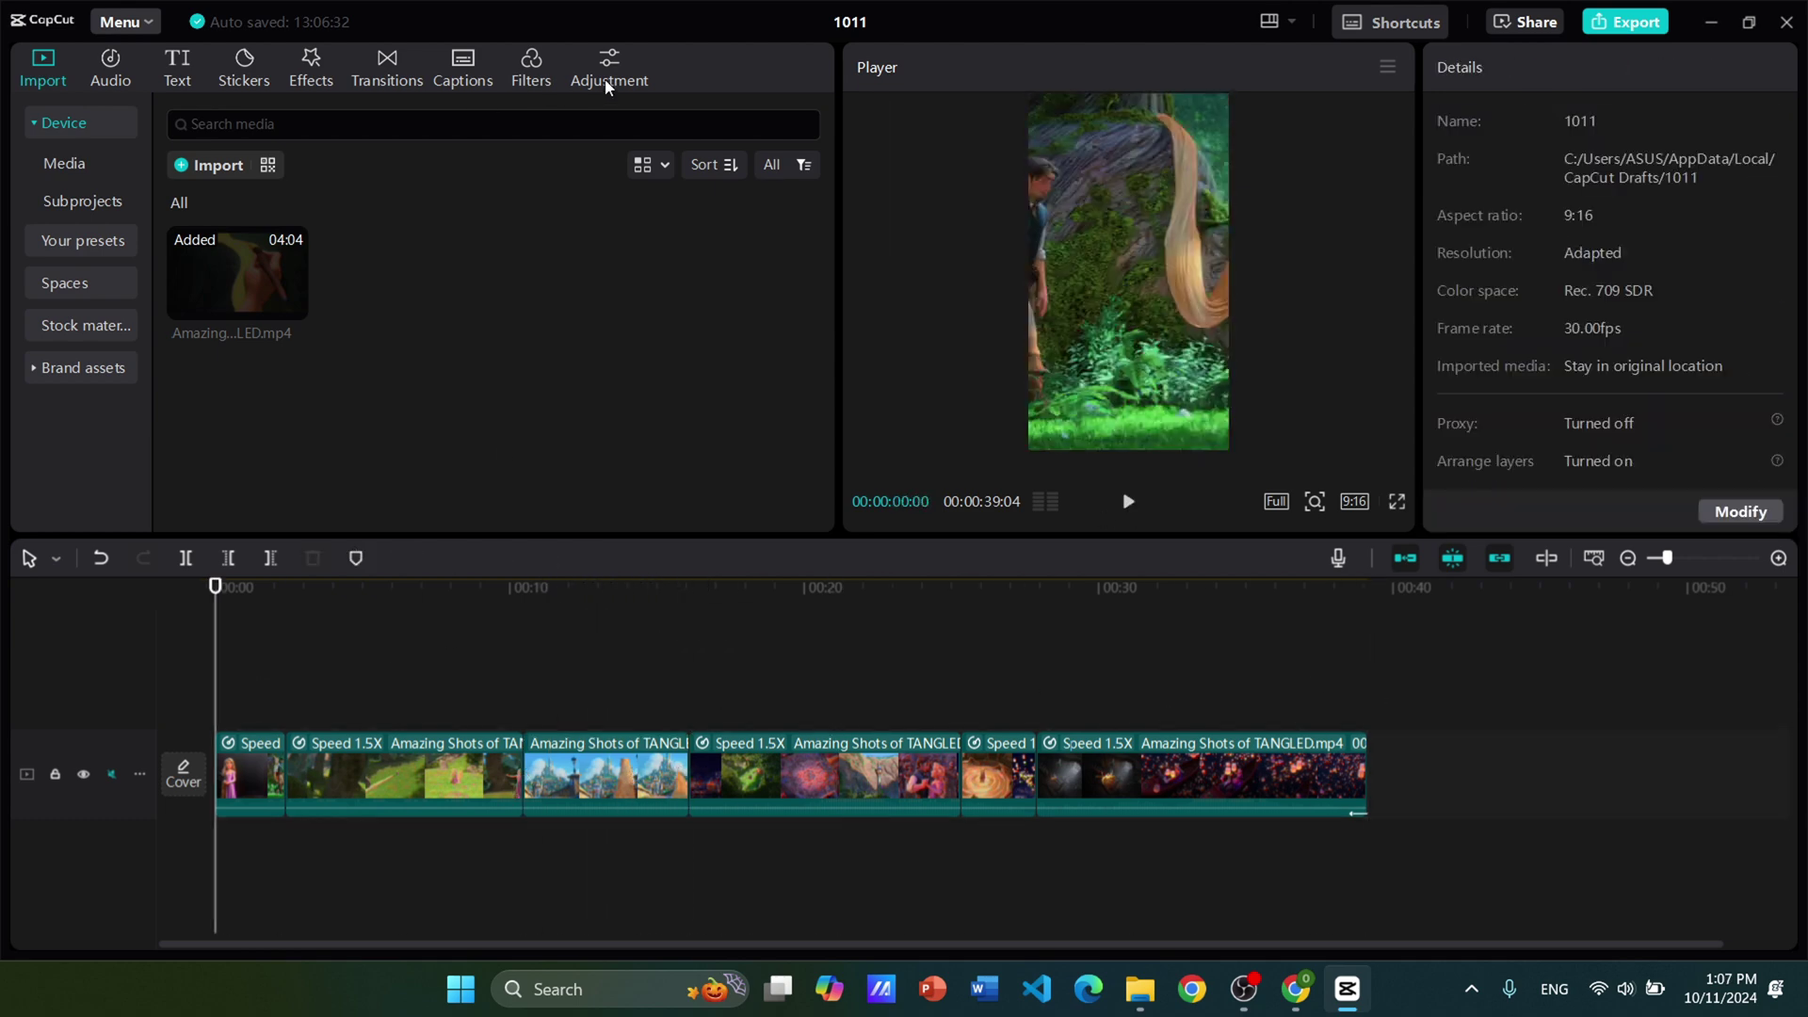
Step: Add a Custom adjustment layer and stretch it to the end of the video
left_click(607, 82)
left_click(231, 183)
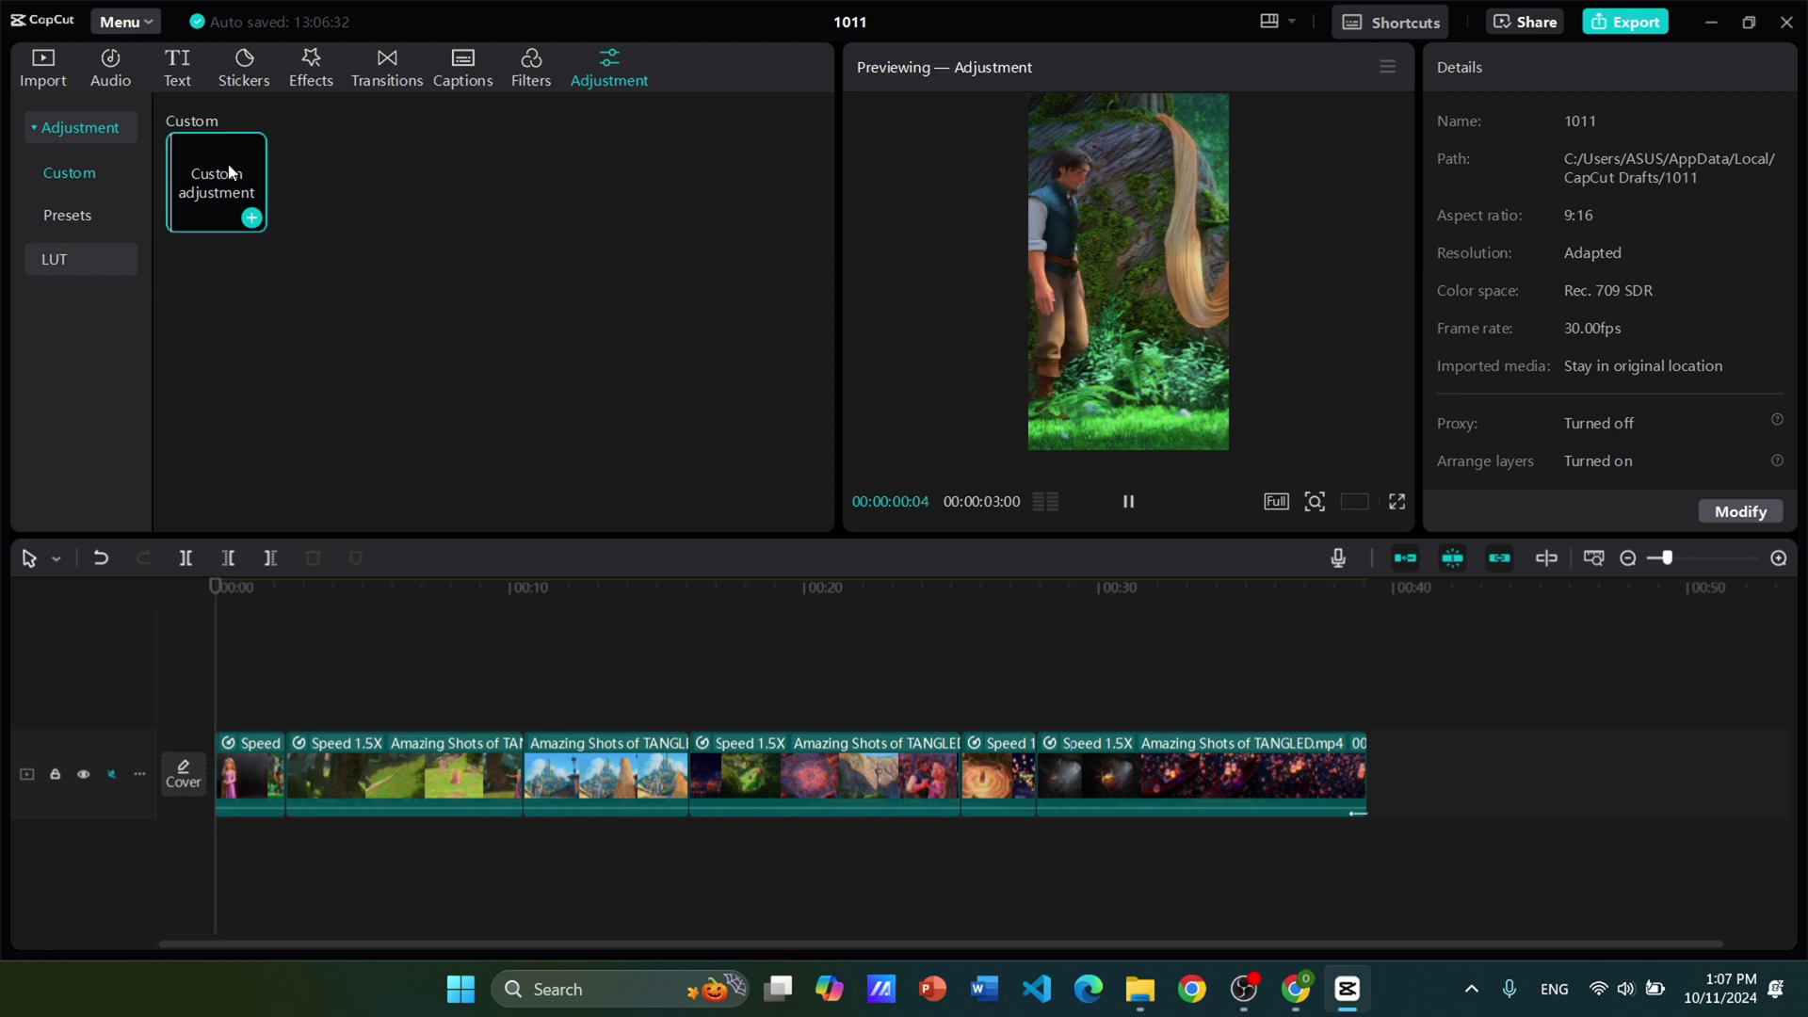
left_click(251, 219)
left_click(269, 712)
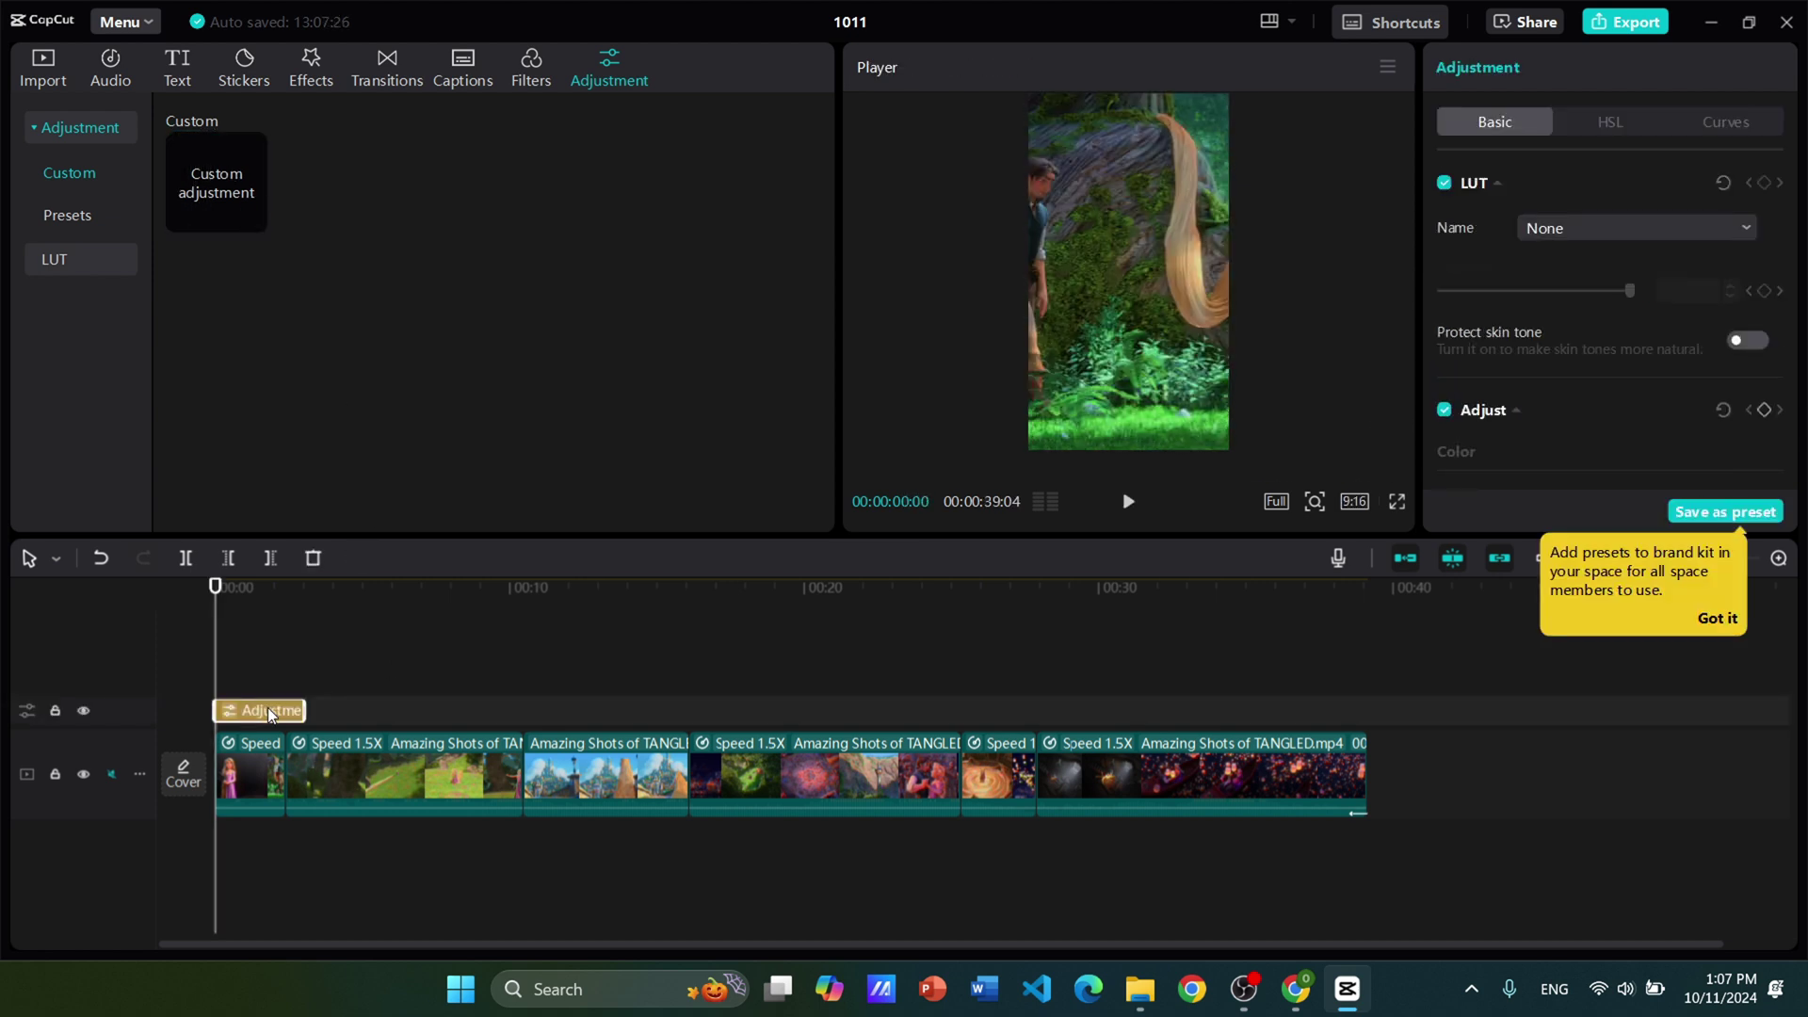
left_click_drag(298, 711, 1366, 735)
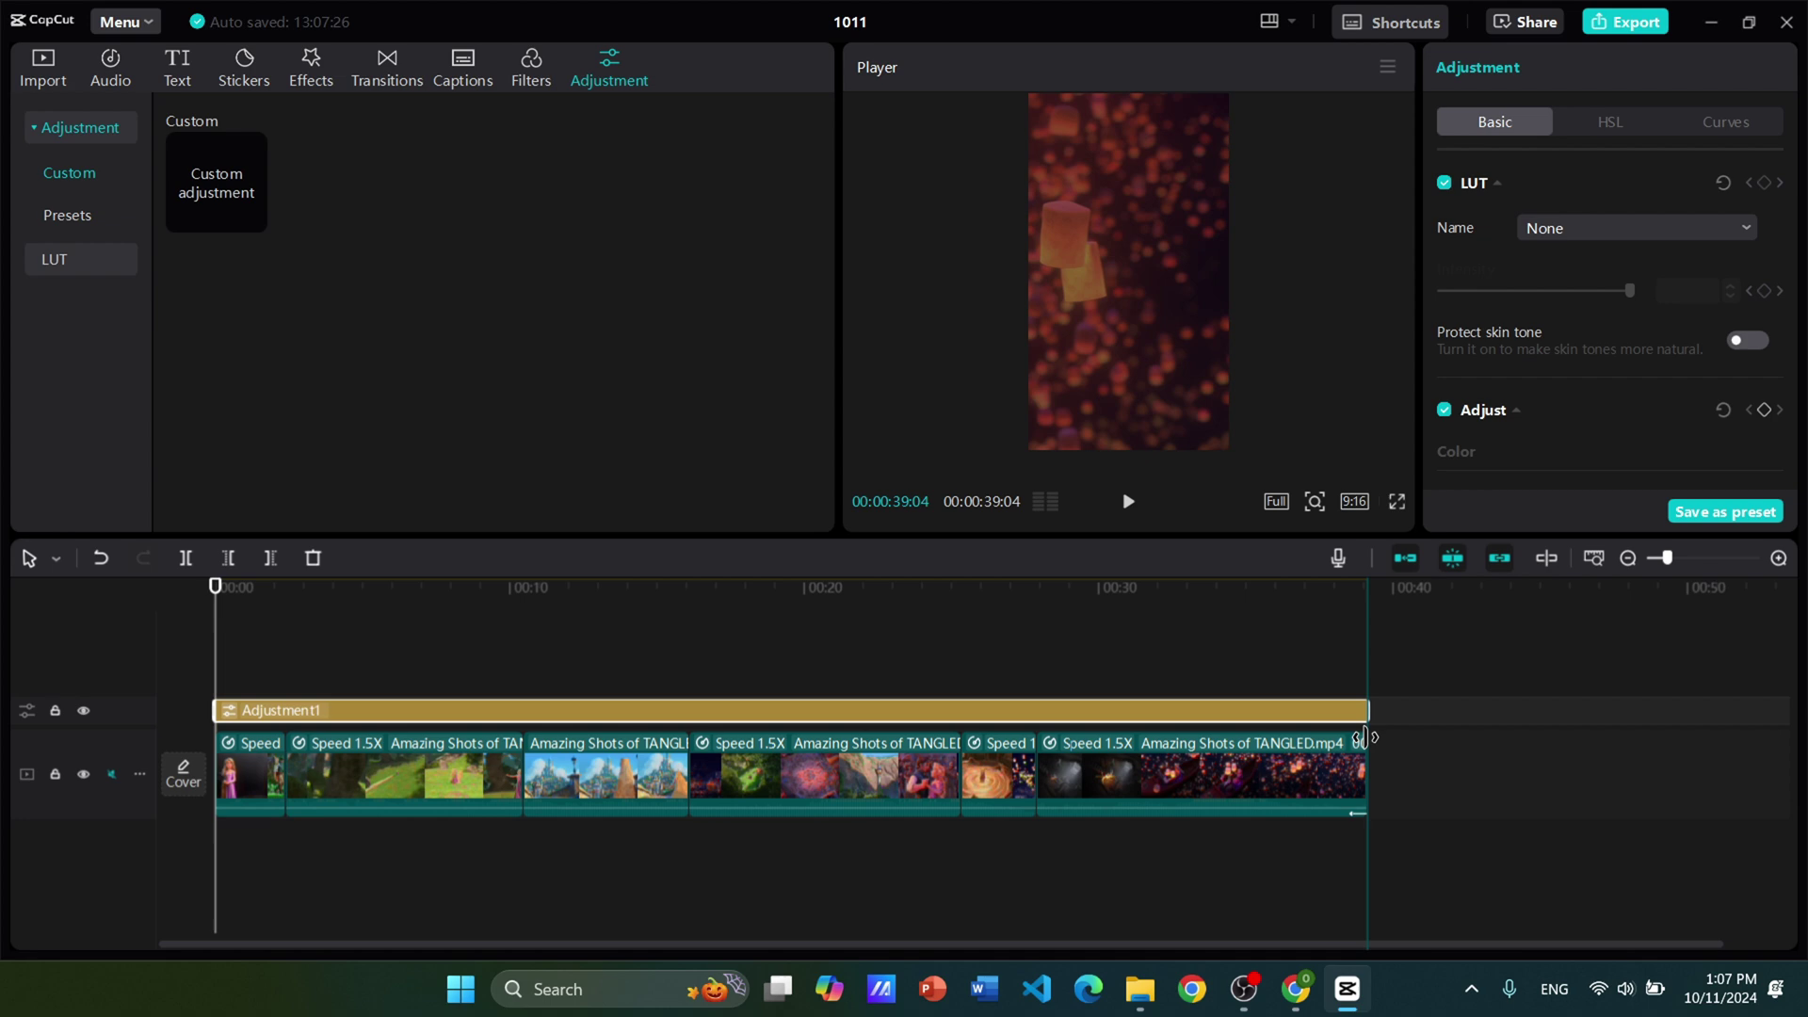
Step: Raise the adjustment layer's exposure to 8
scroll(1611, 320, "down", 2)
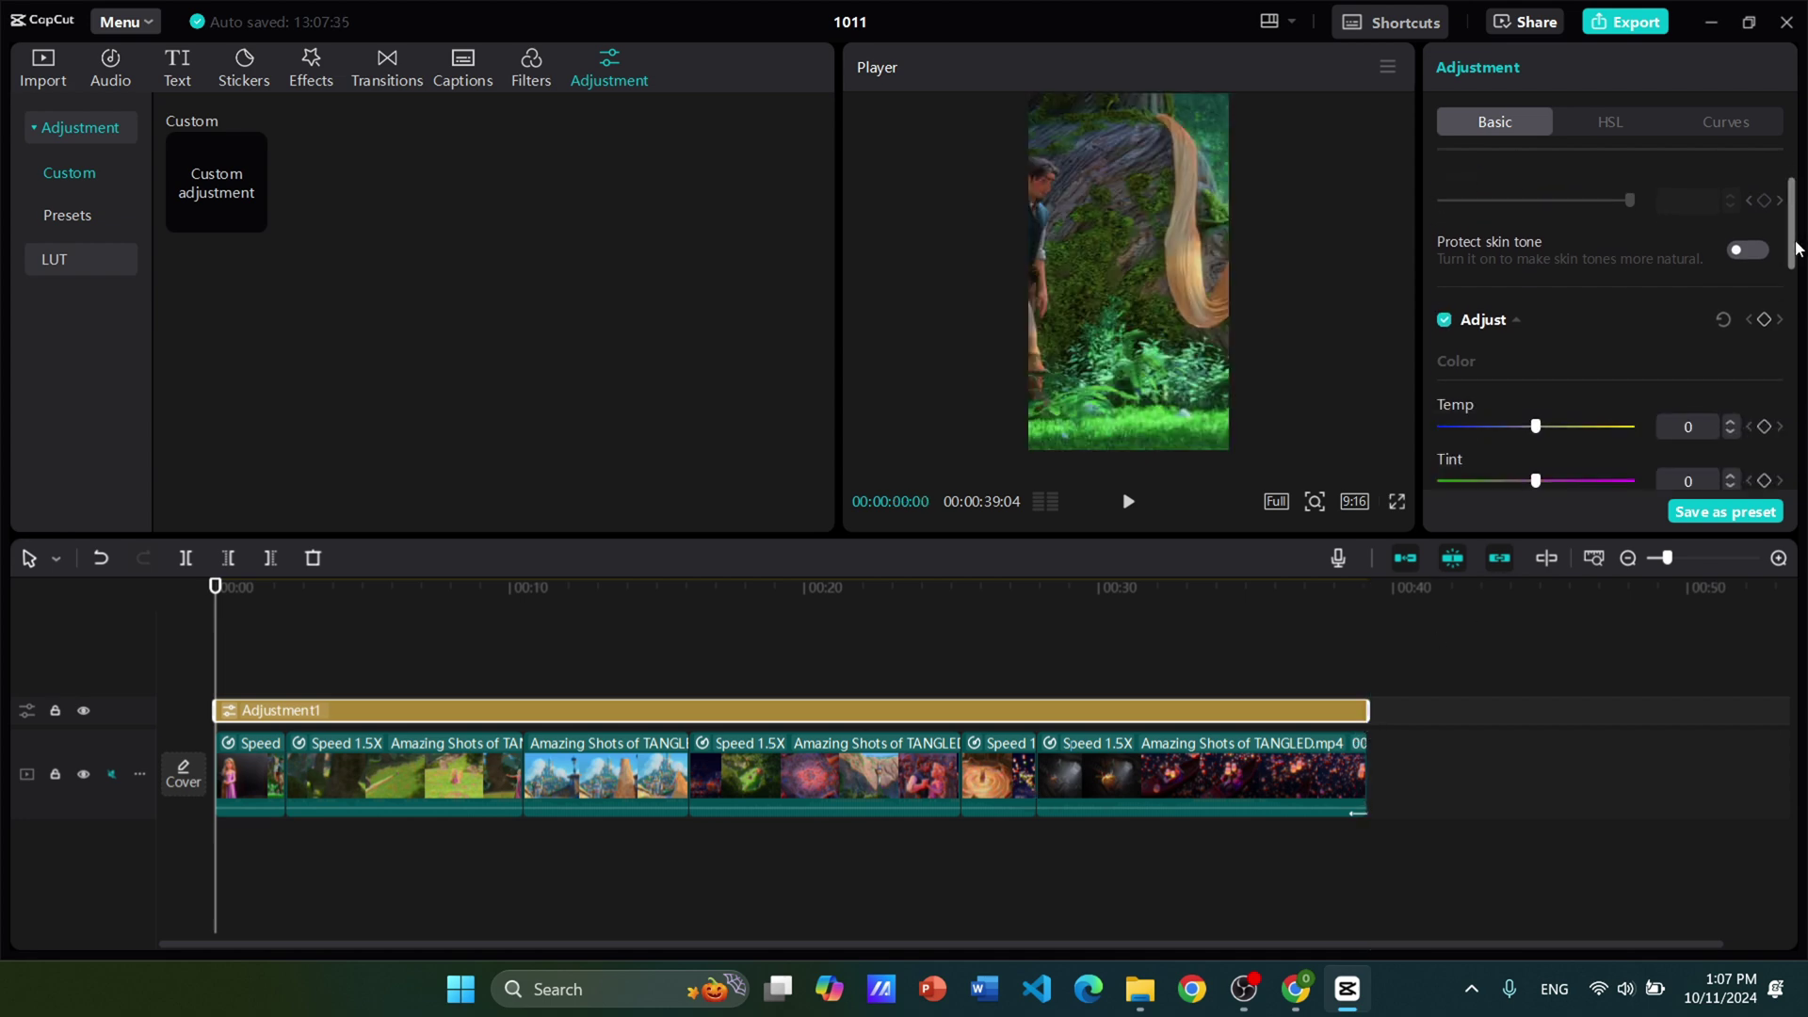
scroll(1611, 320, "down", 2)
scroll(1610, 321, "down", 2)
scroll(1611, 321, "down", 1)
left_click(1732, 267)
left_click(1731, 268)
left_click(1731, 267)
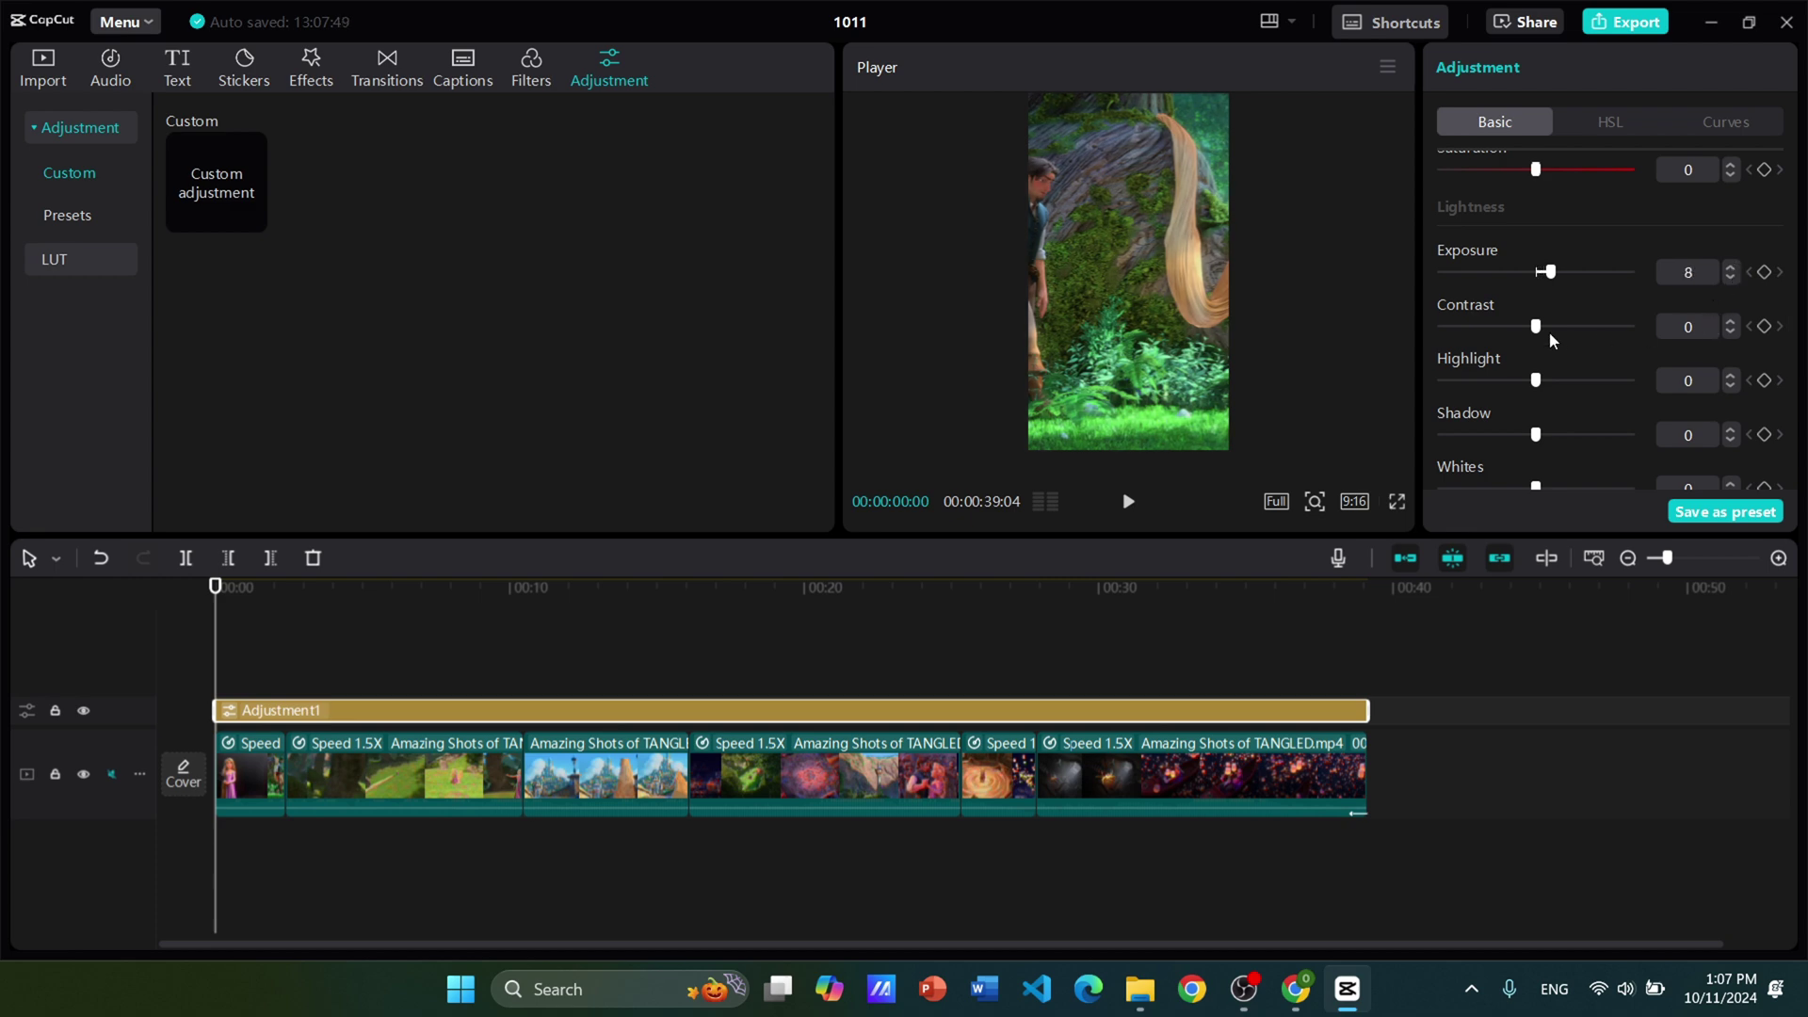
Step: Set the Basic sliders: contrast 20, highlight 7, shadow -5, whites 5, blacks -5, brilliance 6, sharpen 56
left_click_drag(1545, 332, 1566, 330)
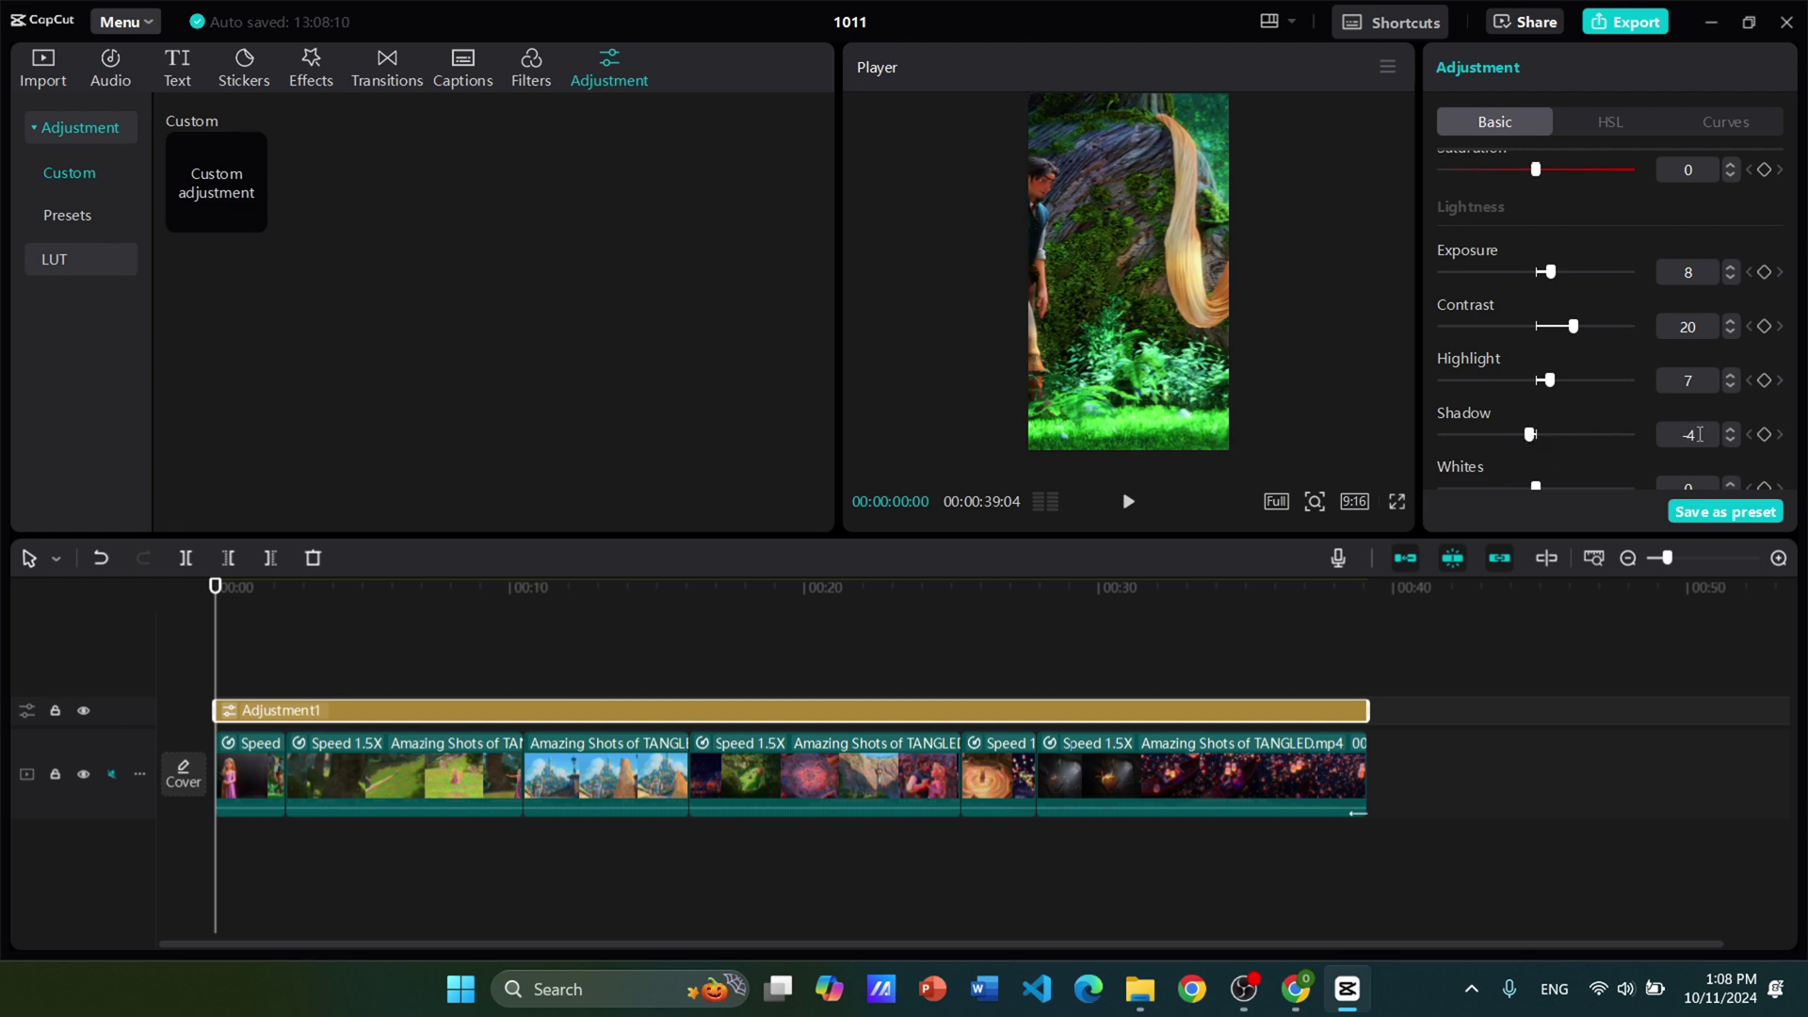
scroll(1601, 414, "down", 3)
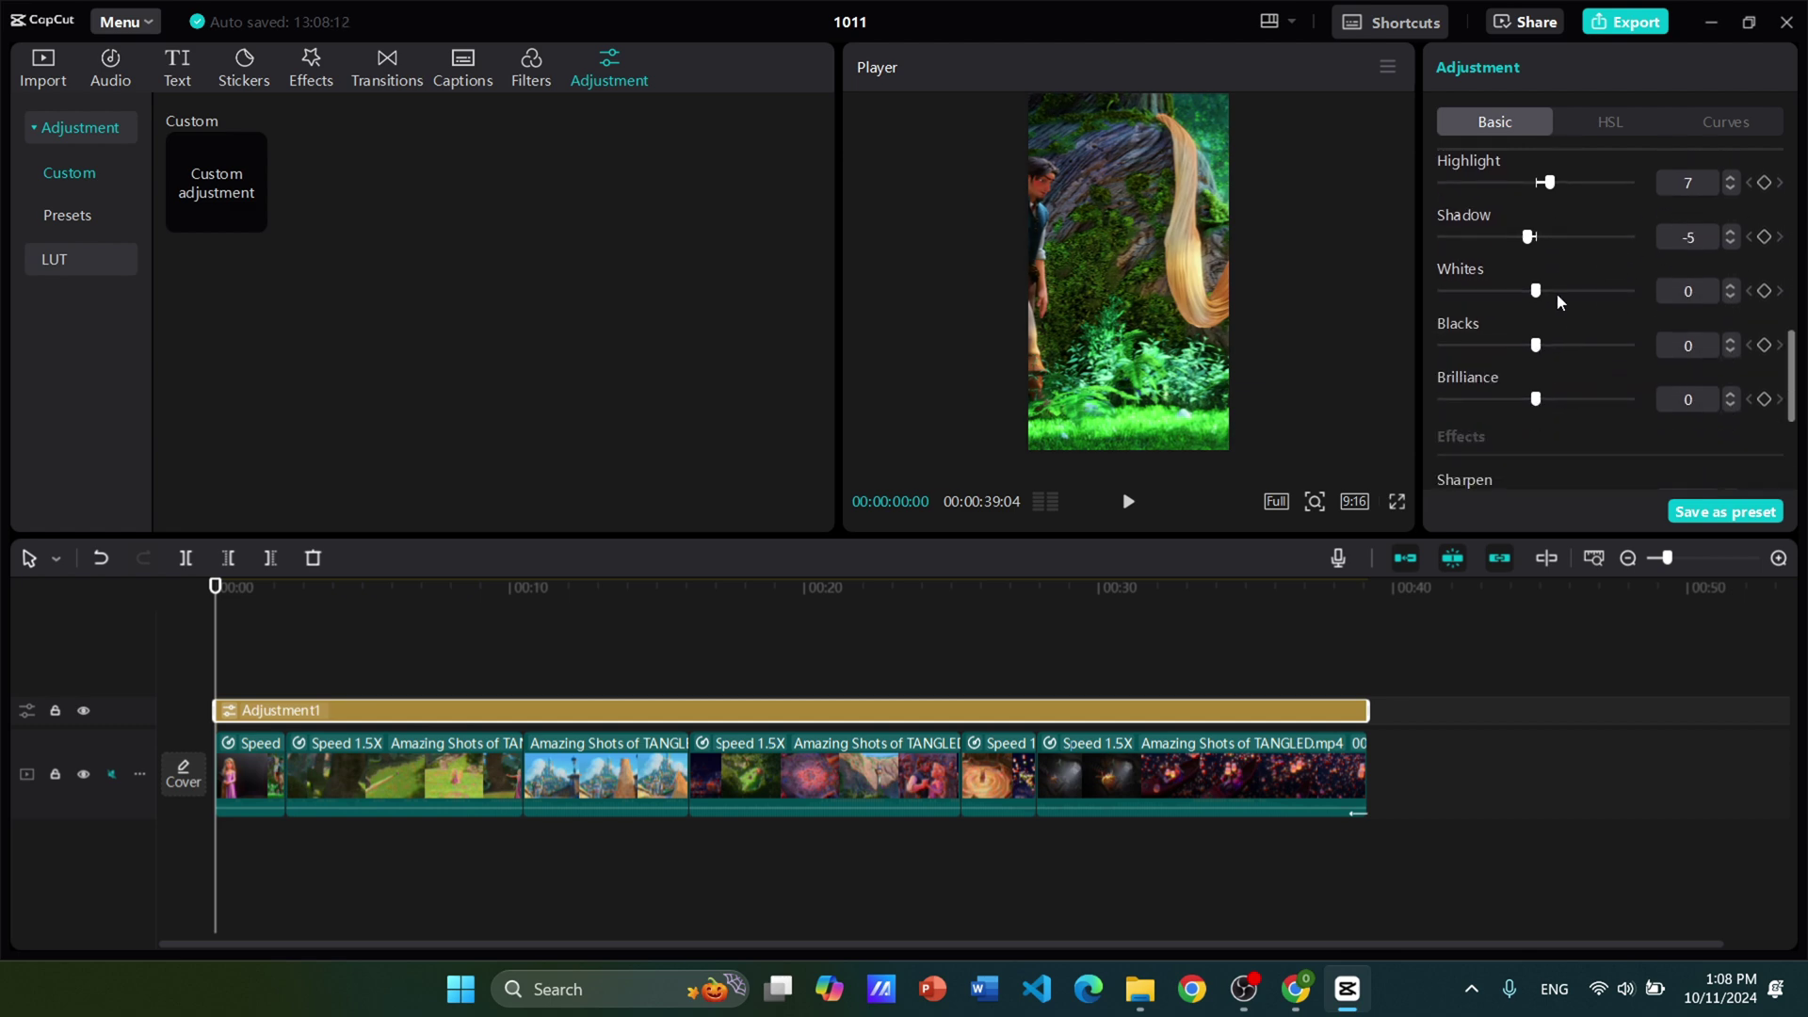
left_click(1547, 292)
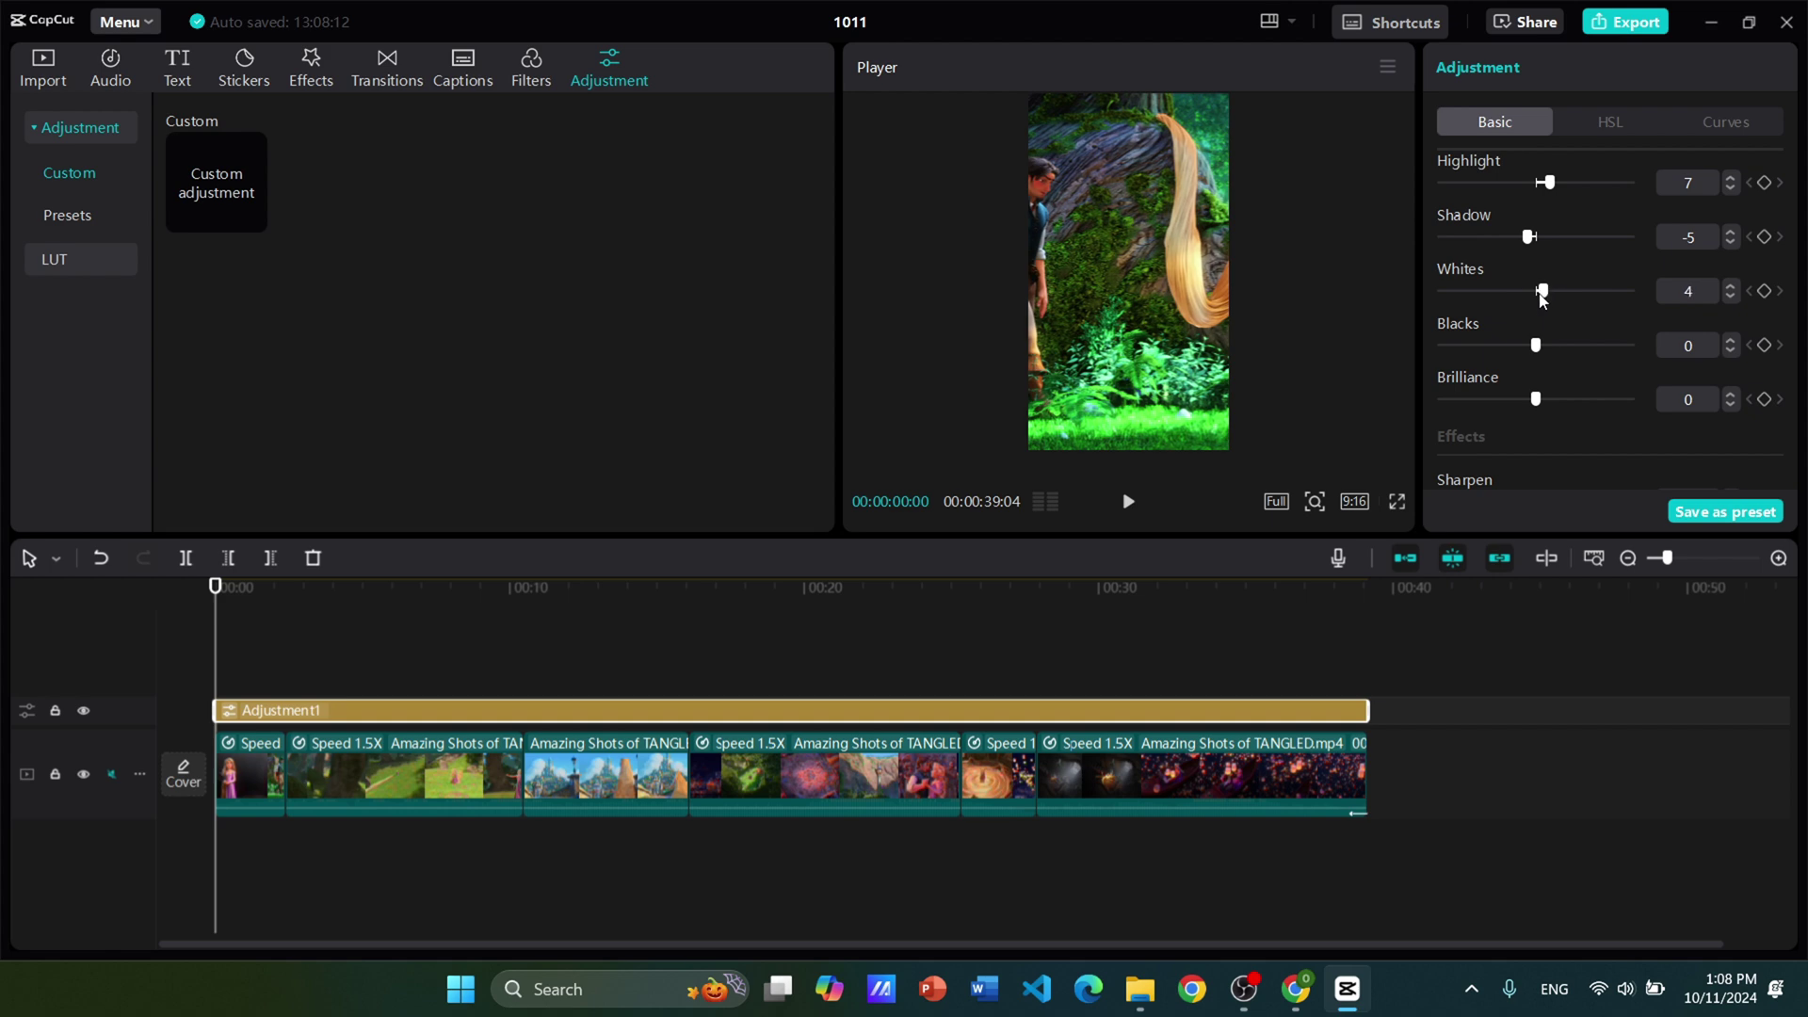
left_click_drag(1539, 345, 1518, 356)
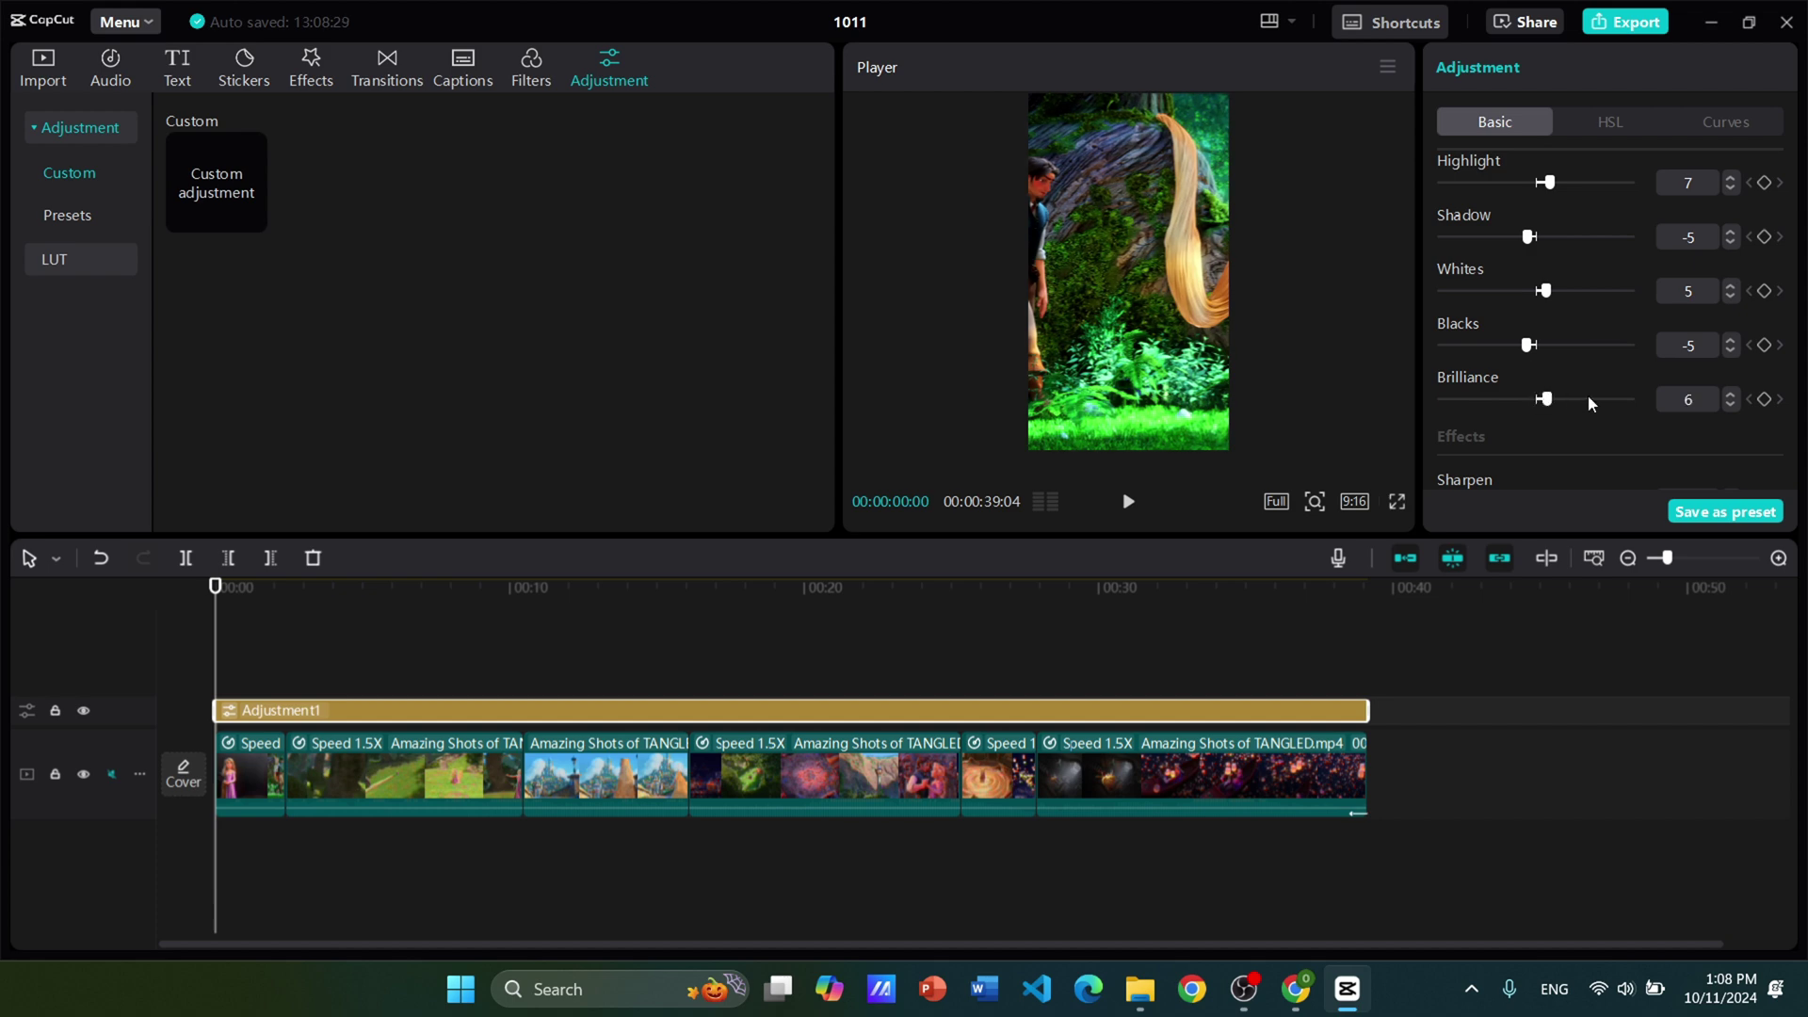
scroll(1591, 396, "down", 3)
left_click_drag(1442, 305, 1533, 304)
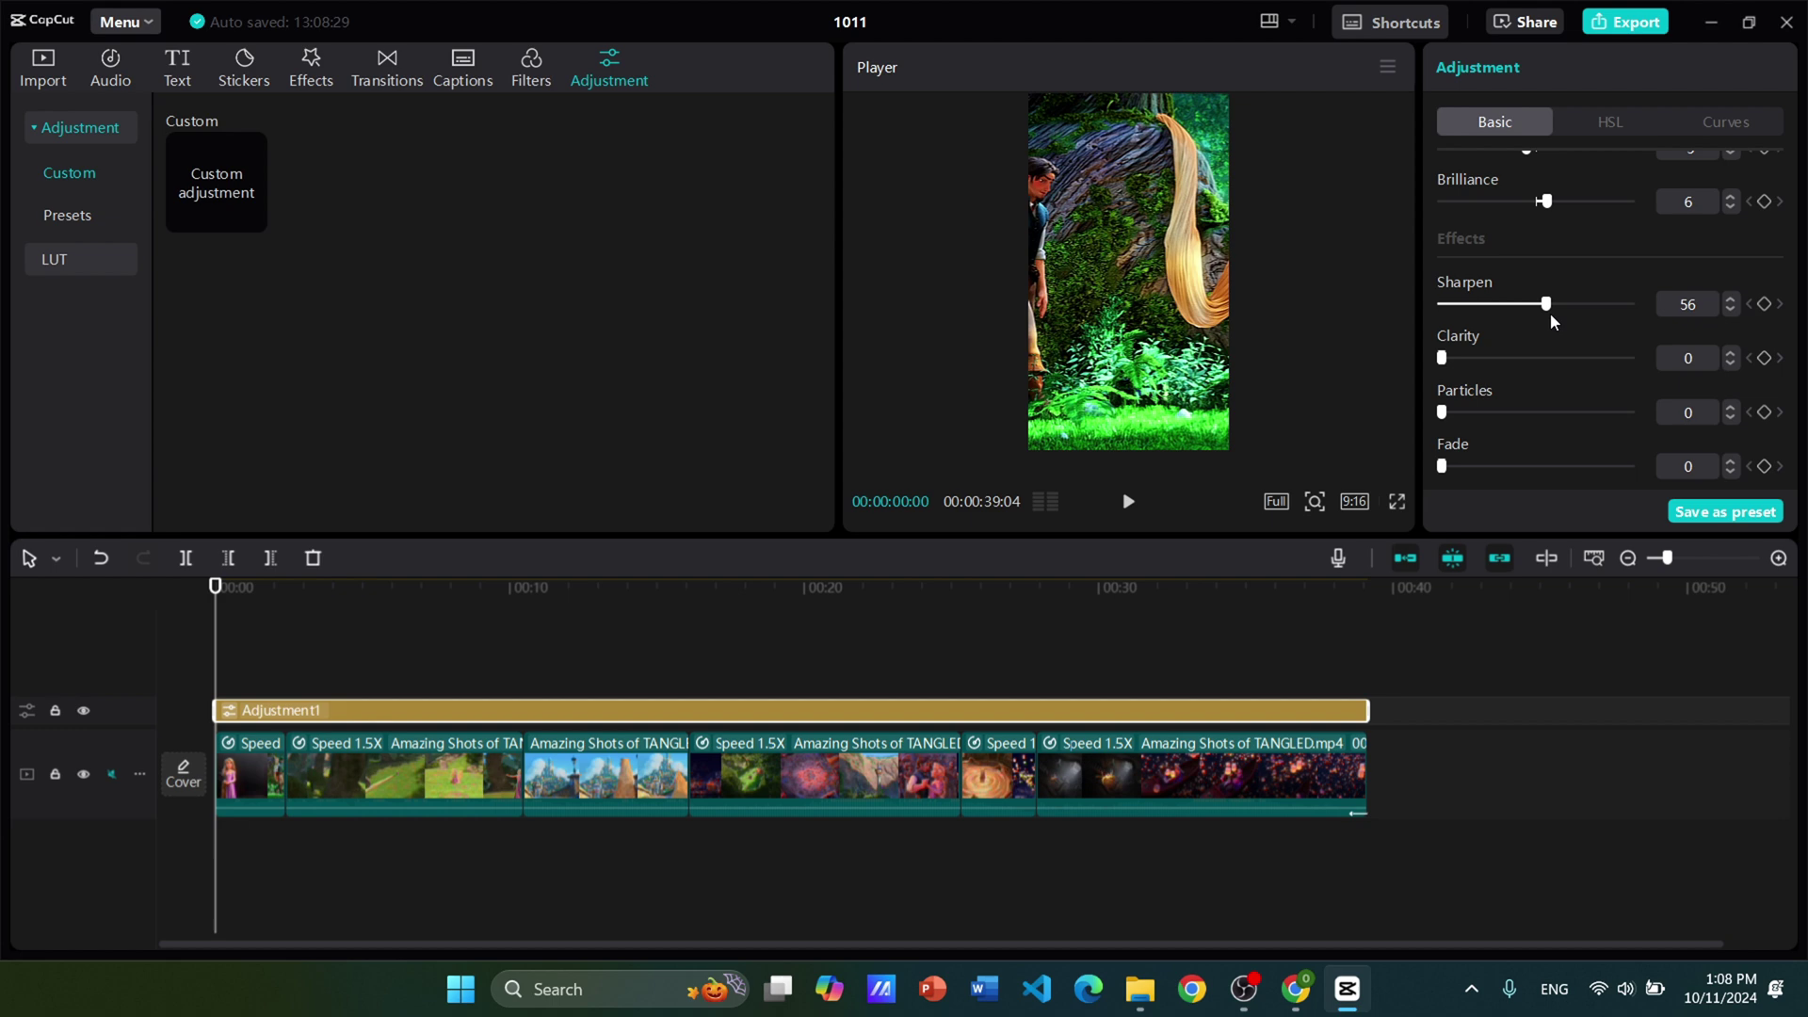
Step: Name the export 'edited_tangle' and start the 4K H.264 MP4 export at 30fps
scroll(1507, 287, "down", 1)
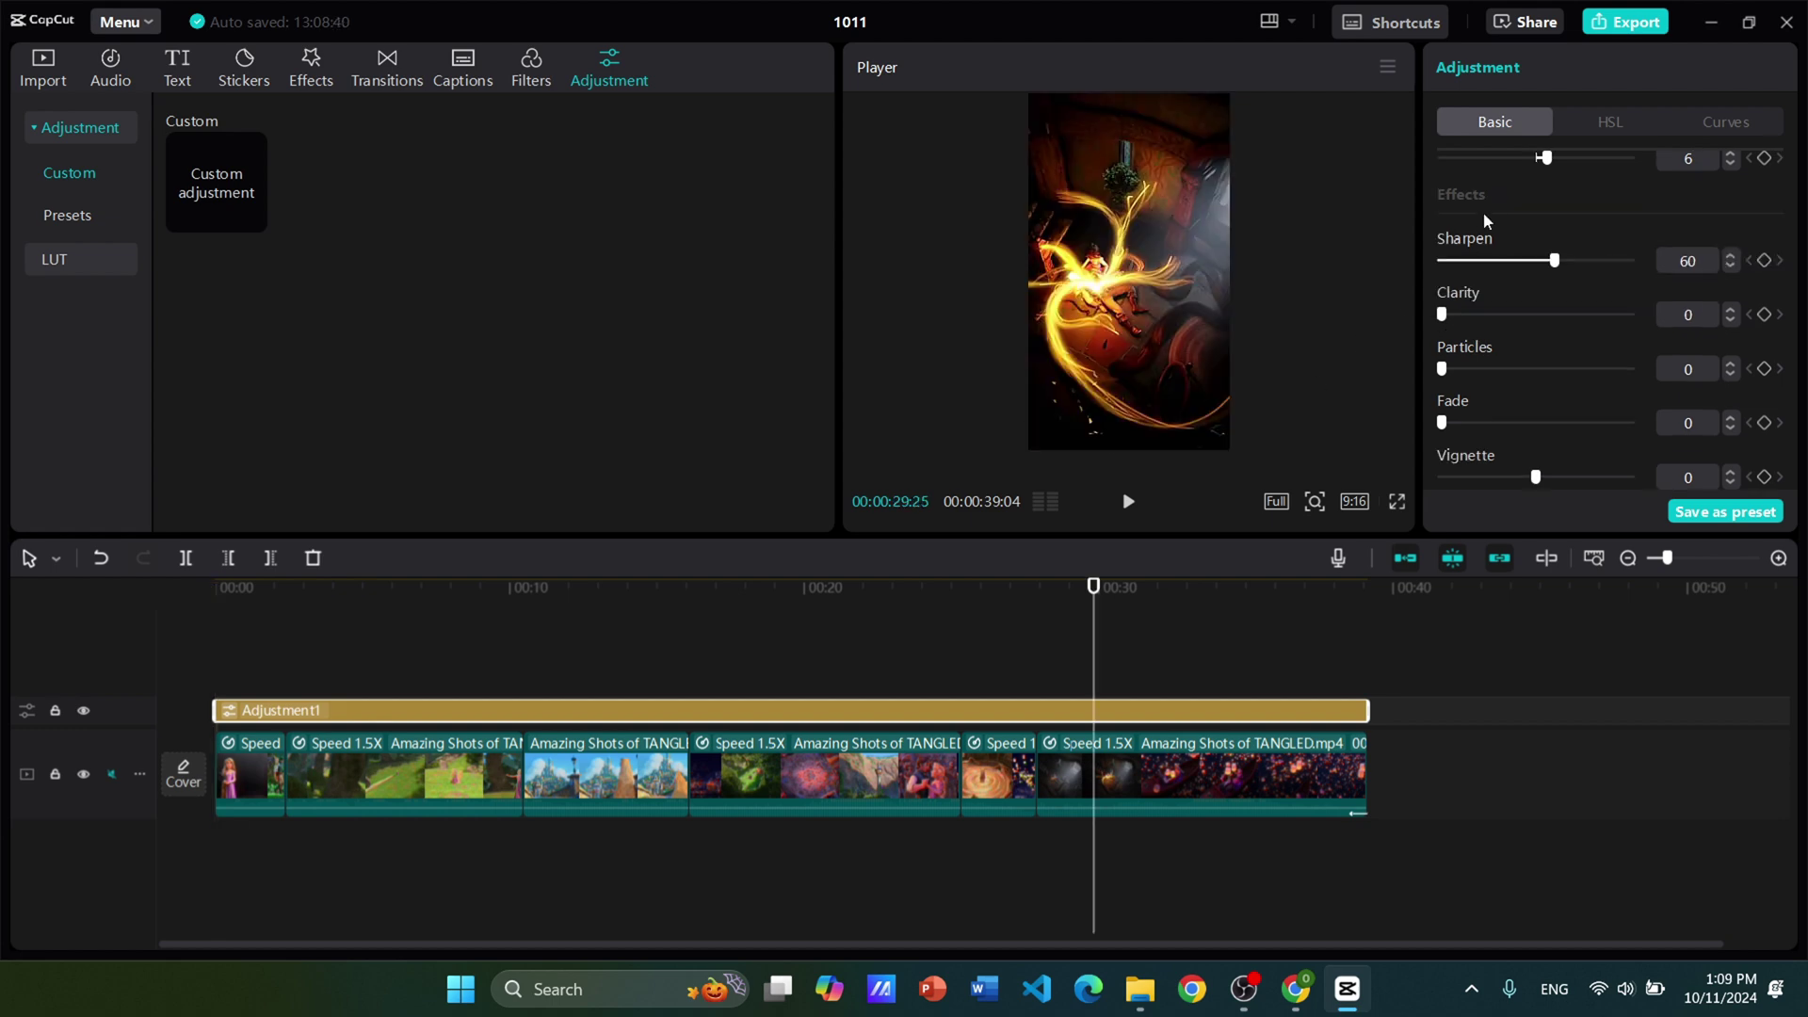
left_click(1616, 24)
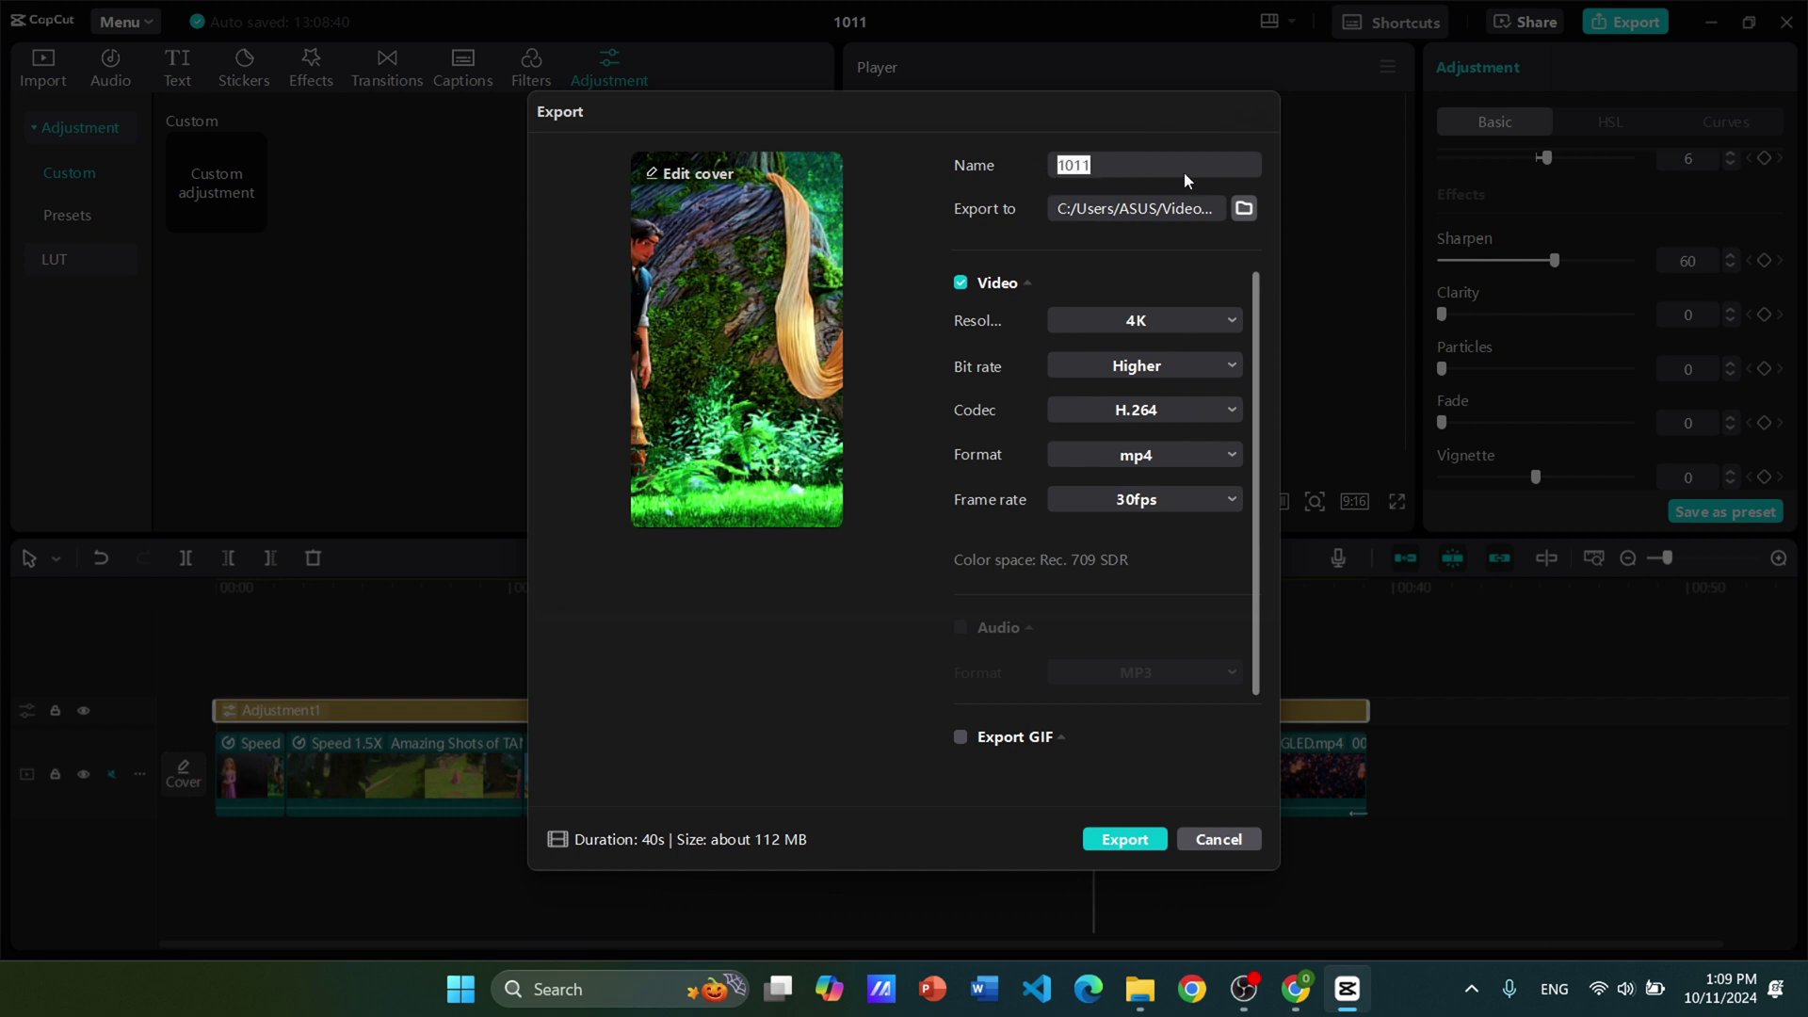
type("edited")
type("_tangle")
left_click(1143, 838)
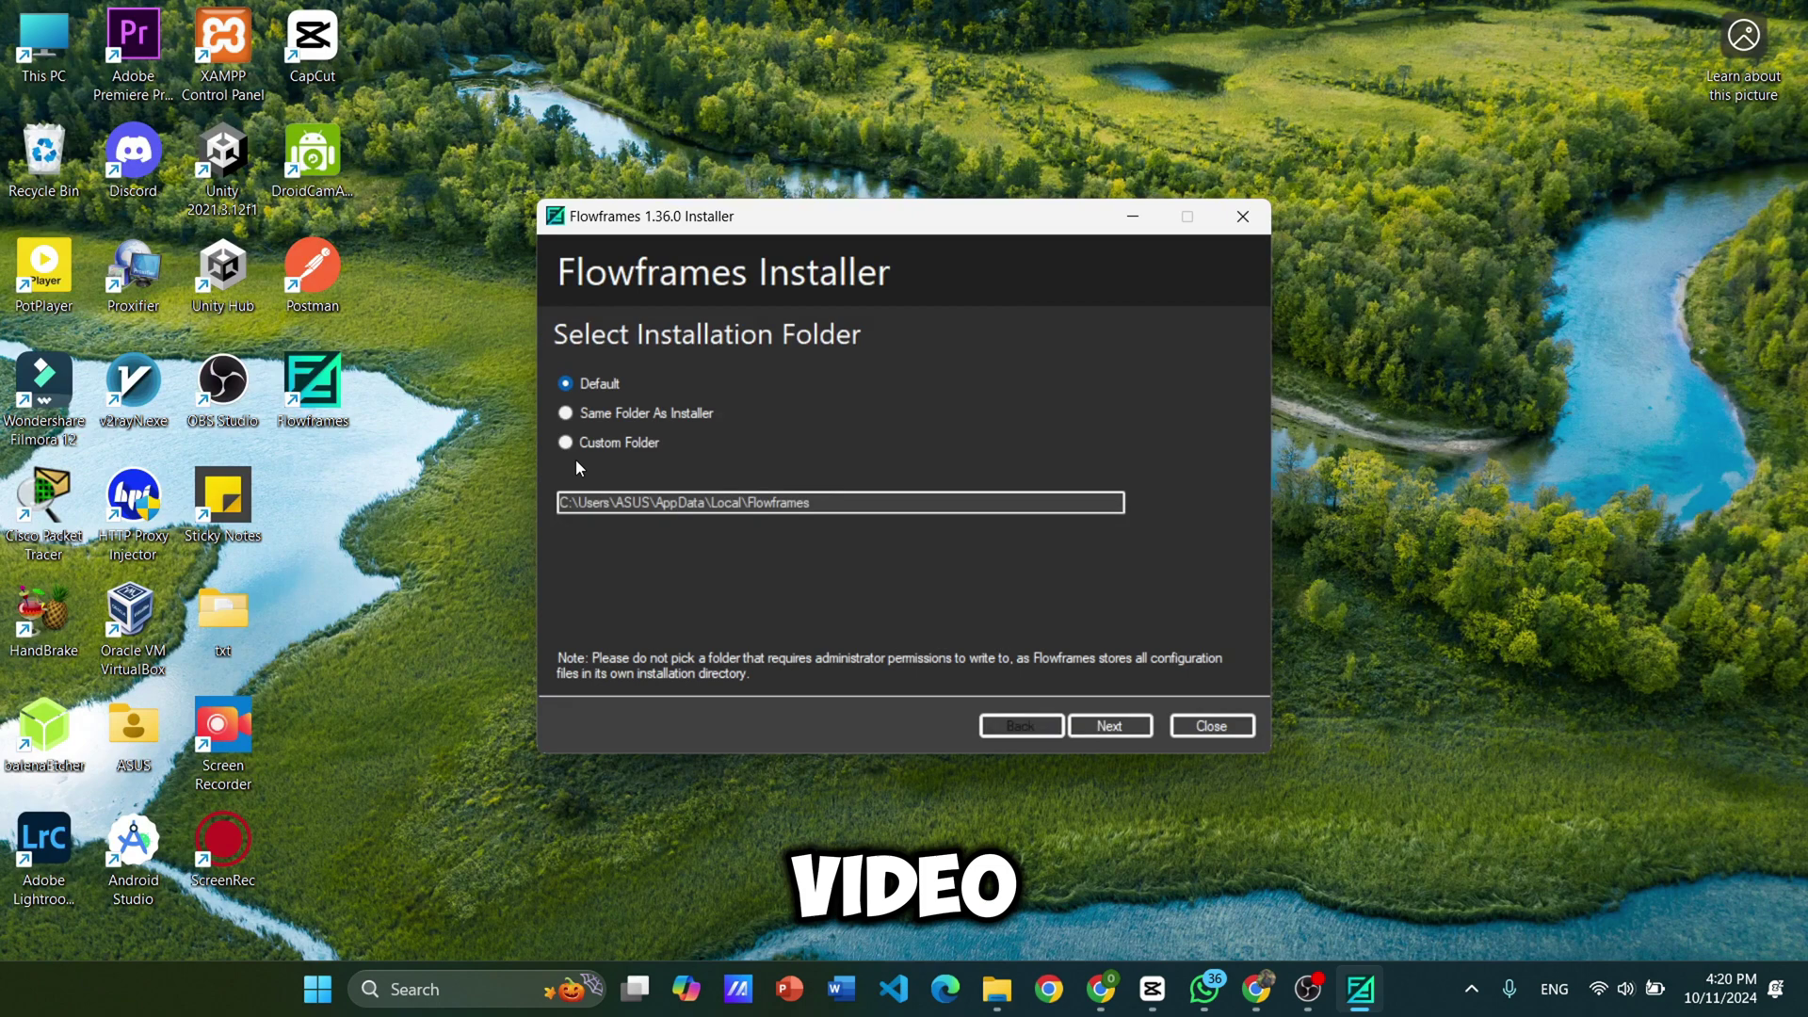
Step: Keep the default folder, GPU and Pytorch choices, with AI models downloaded on demand
left_click(1130, 728)
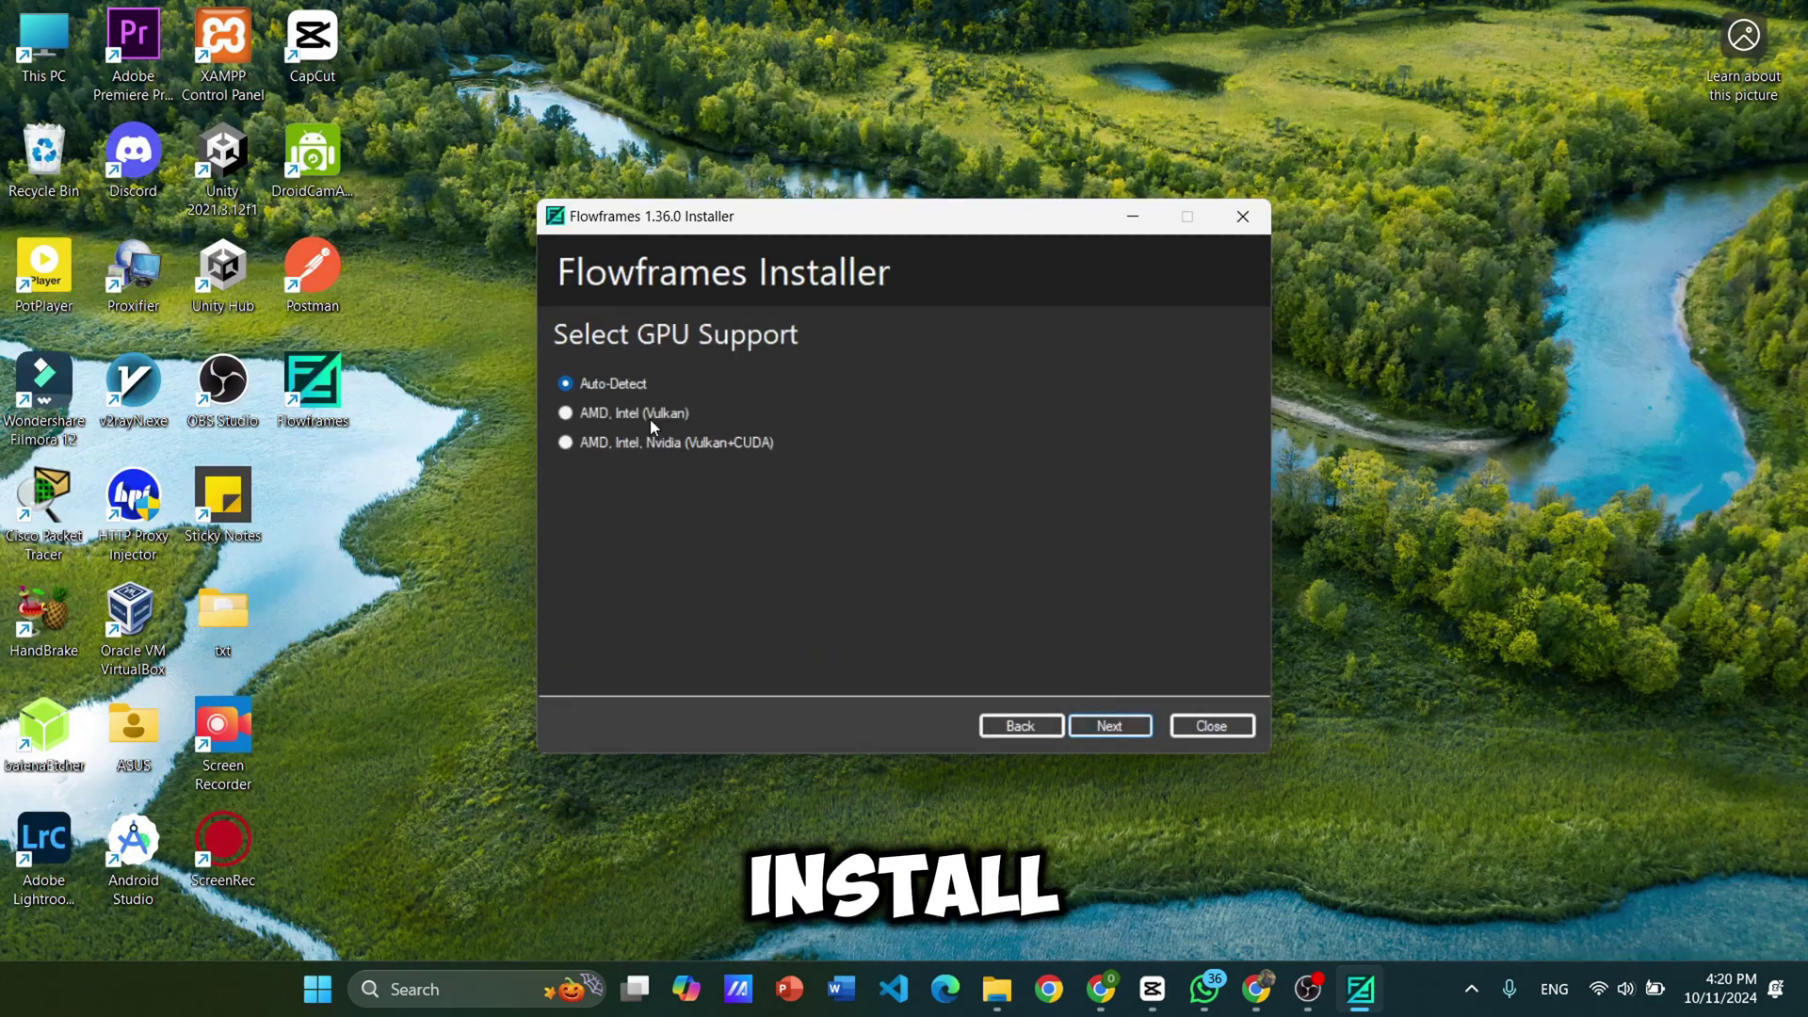
left_click(1137, 727)
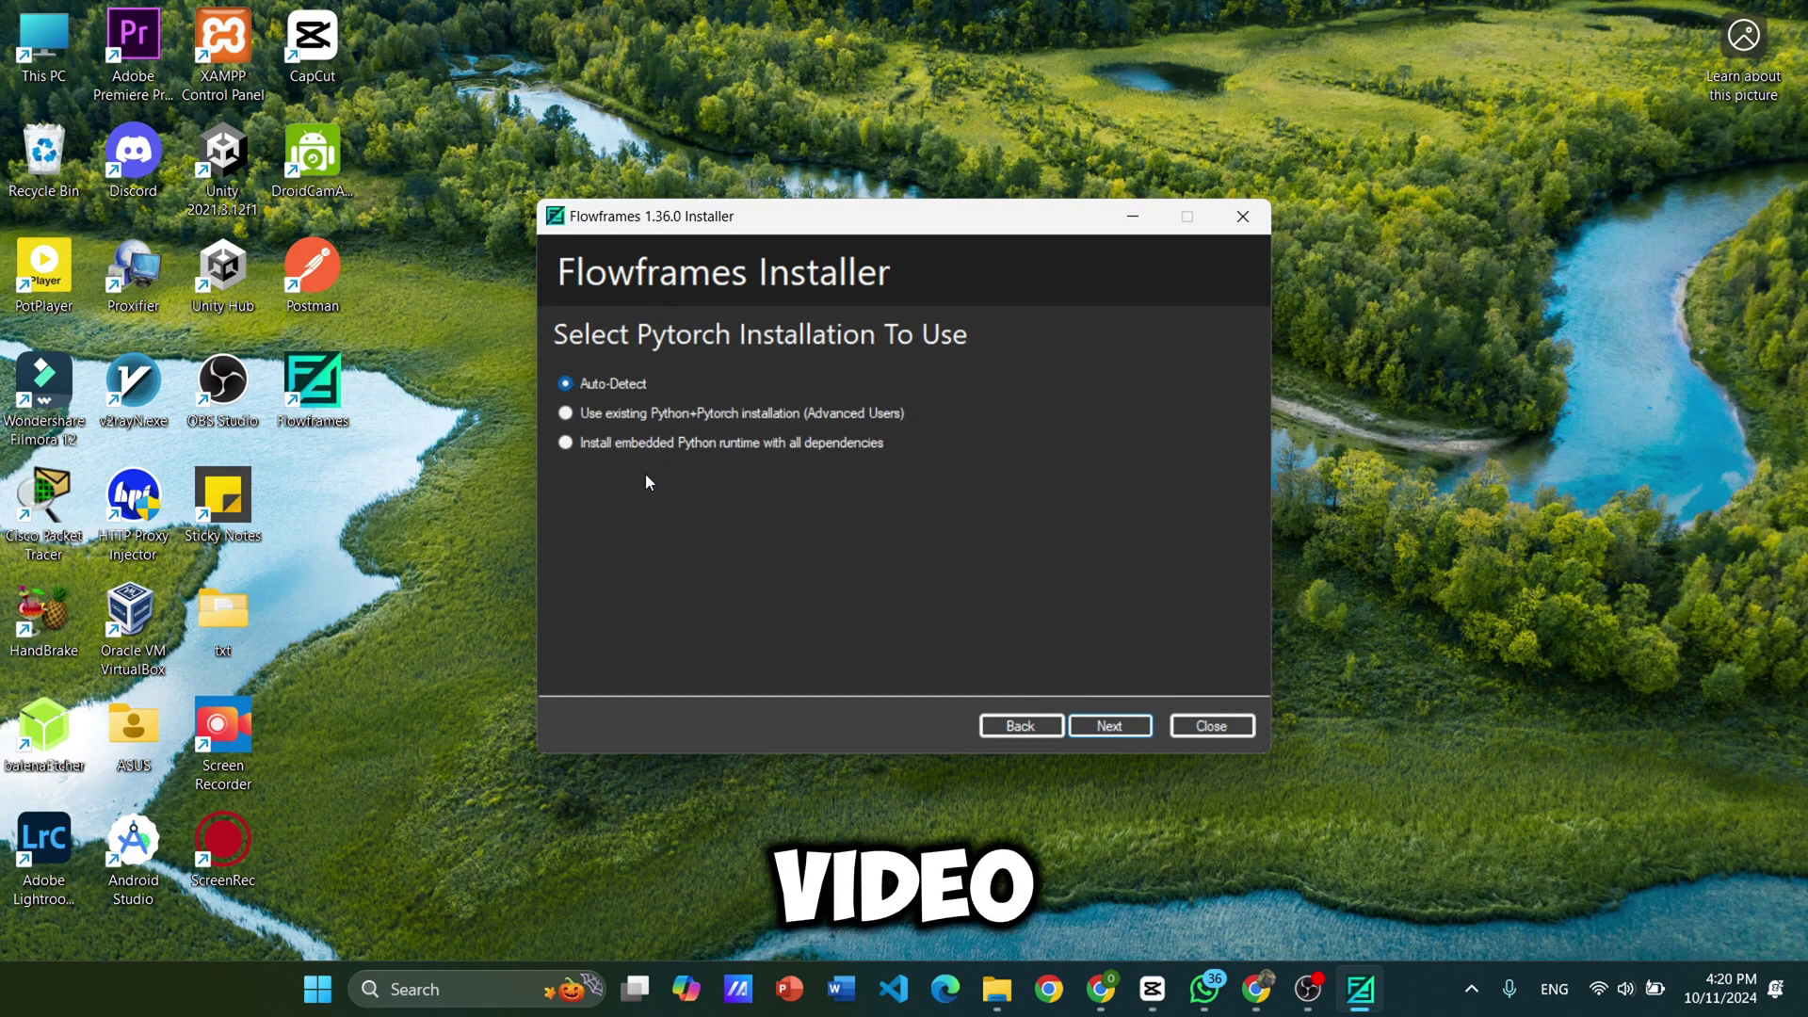
left_click(1128, 726)
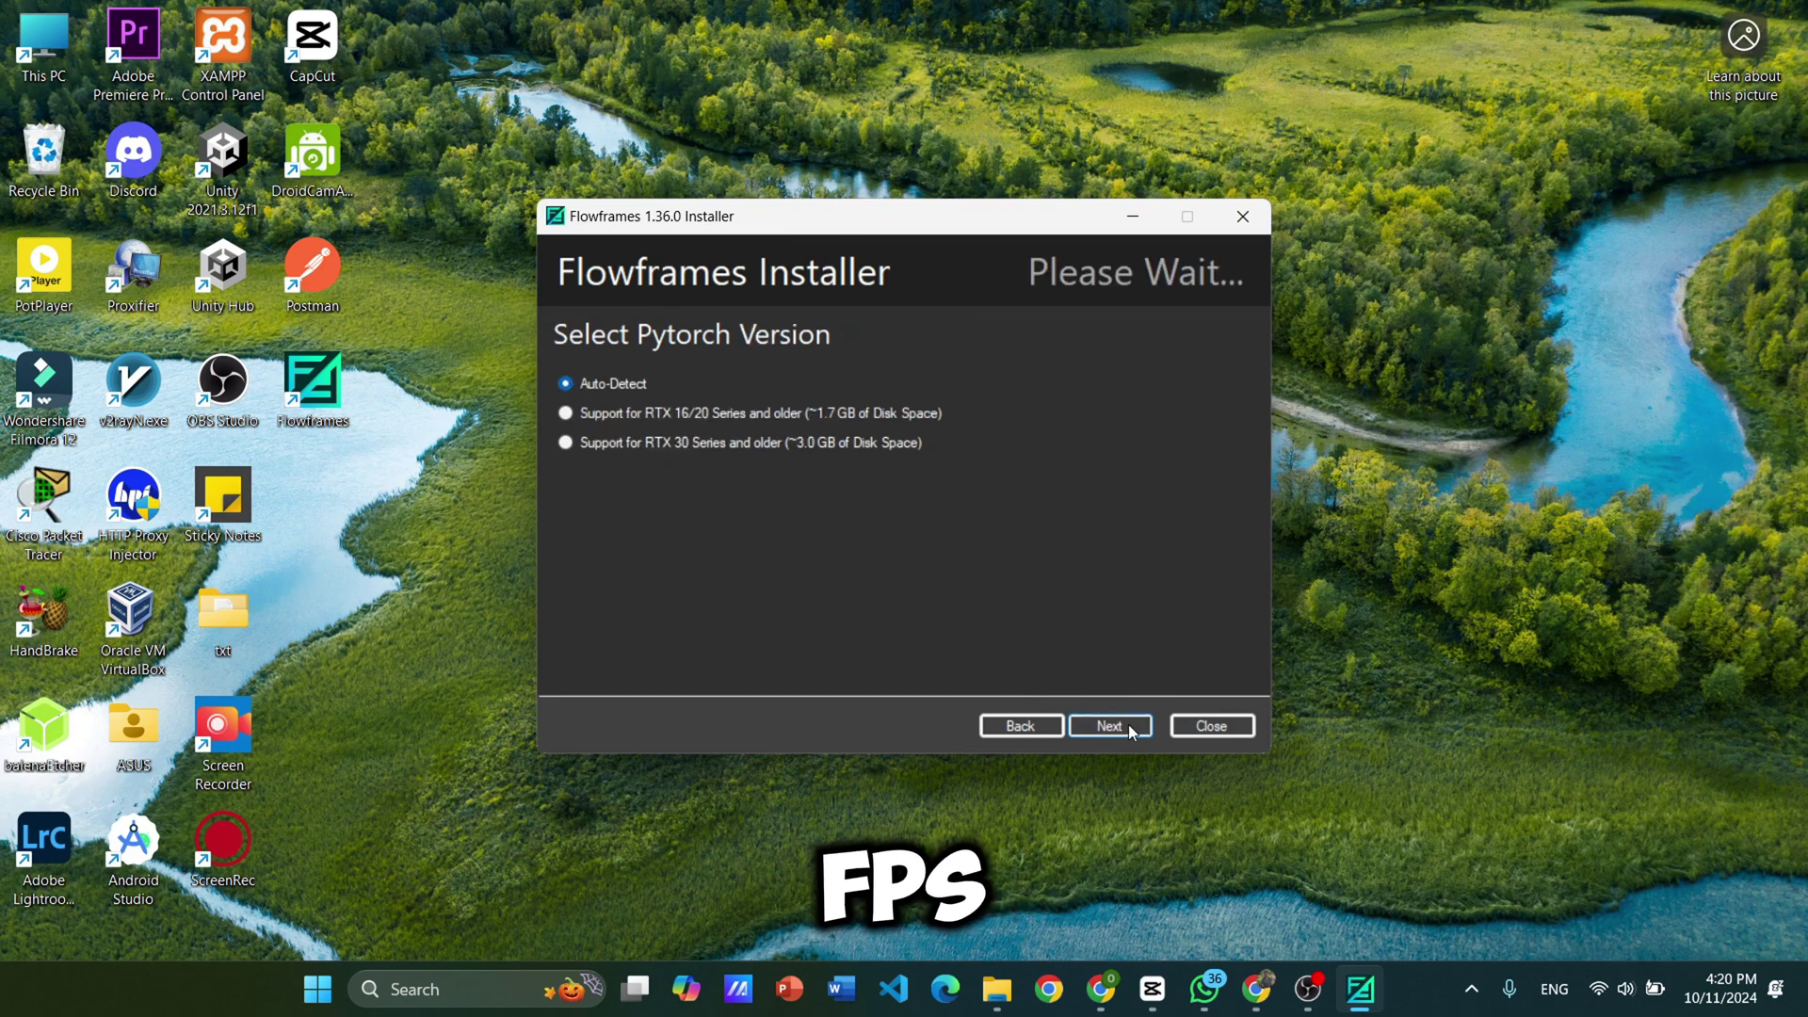
left_click(1129, 725)
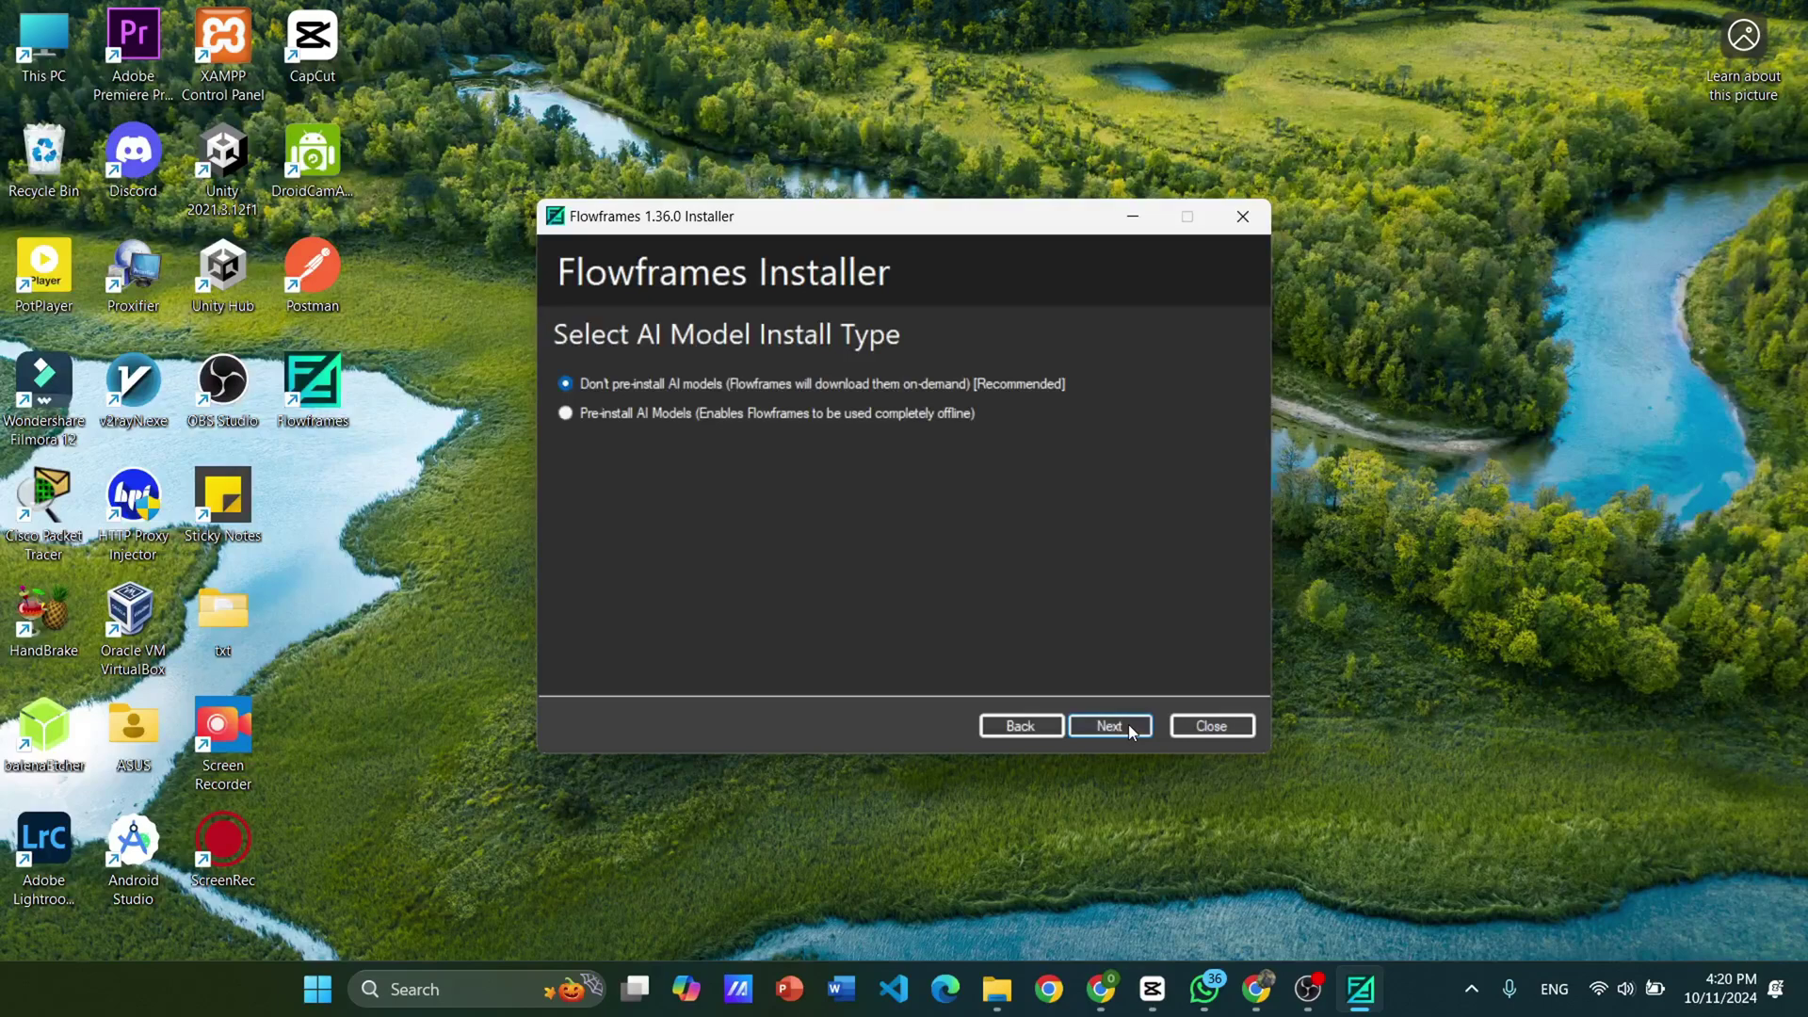
left_click(1129, 725)
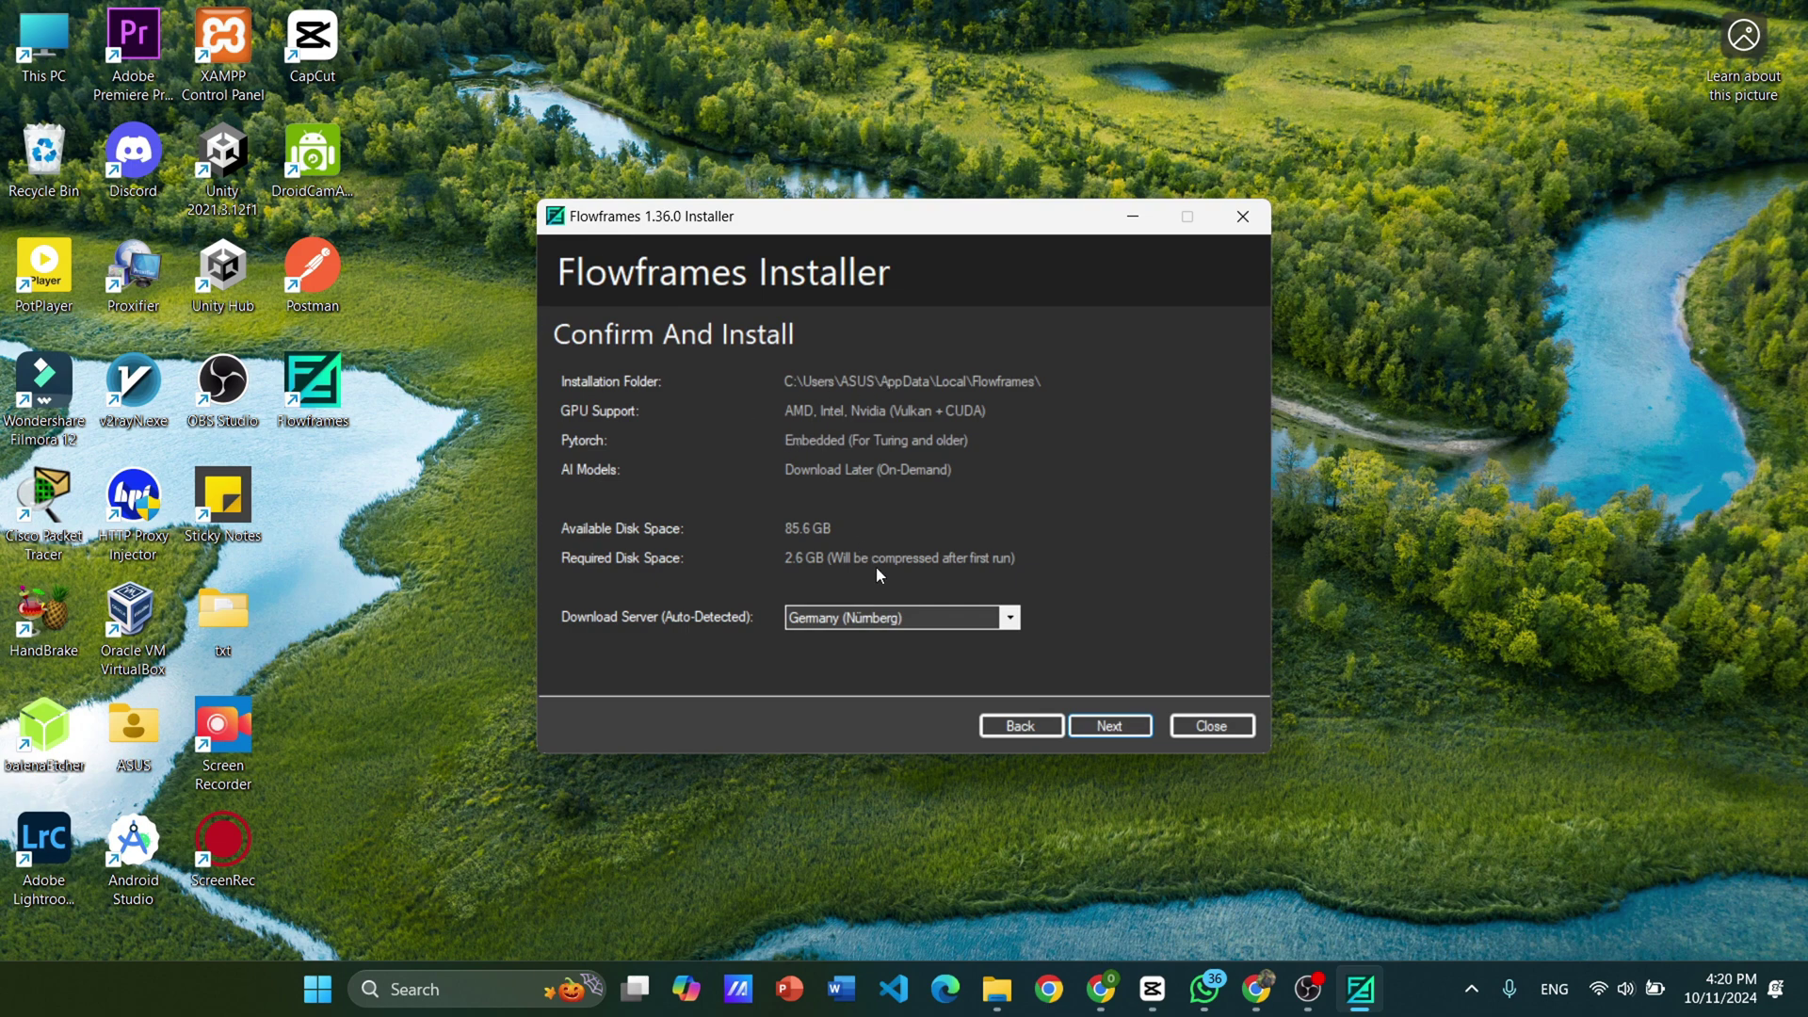
Step: Finish installing Flowframes and load edited_tangle.mp4 as the interpolation input
left_click(1138, 732)
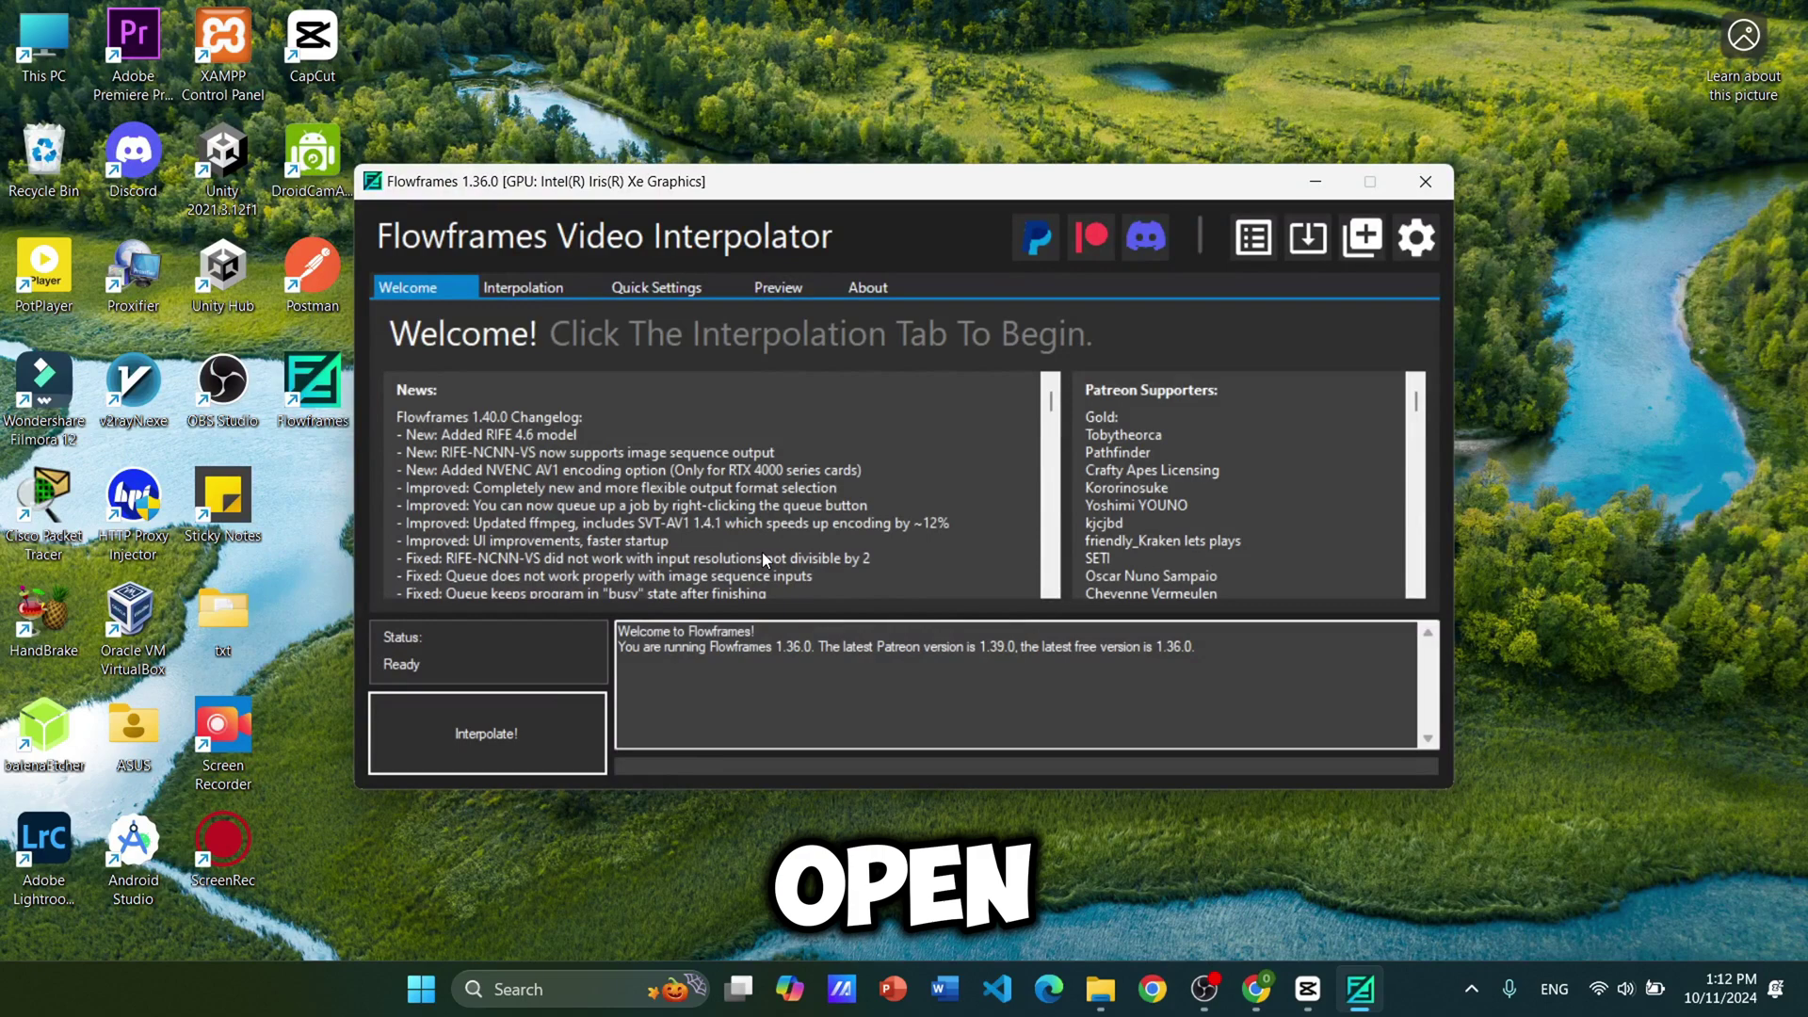
left_click(500, 289)
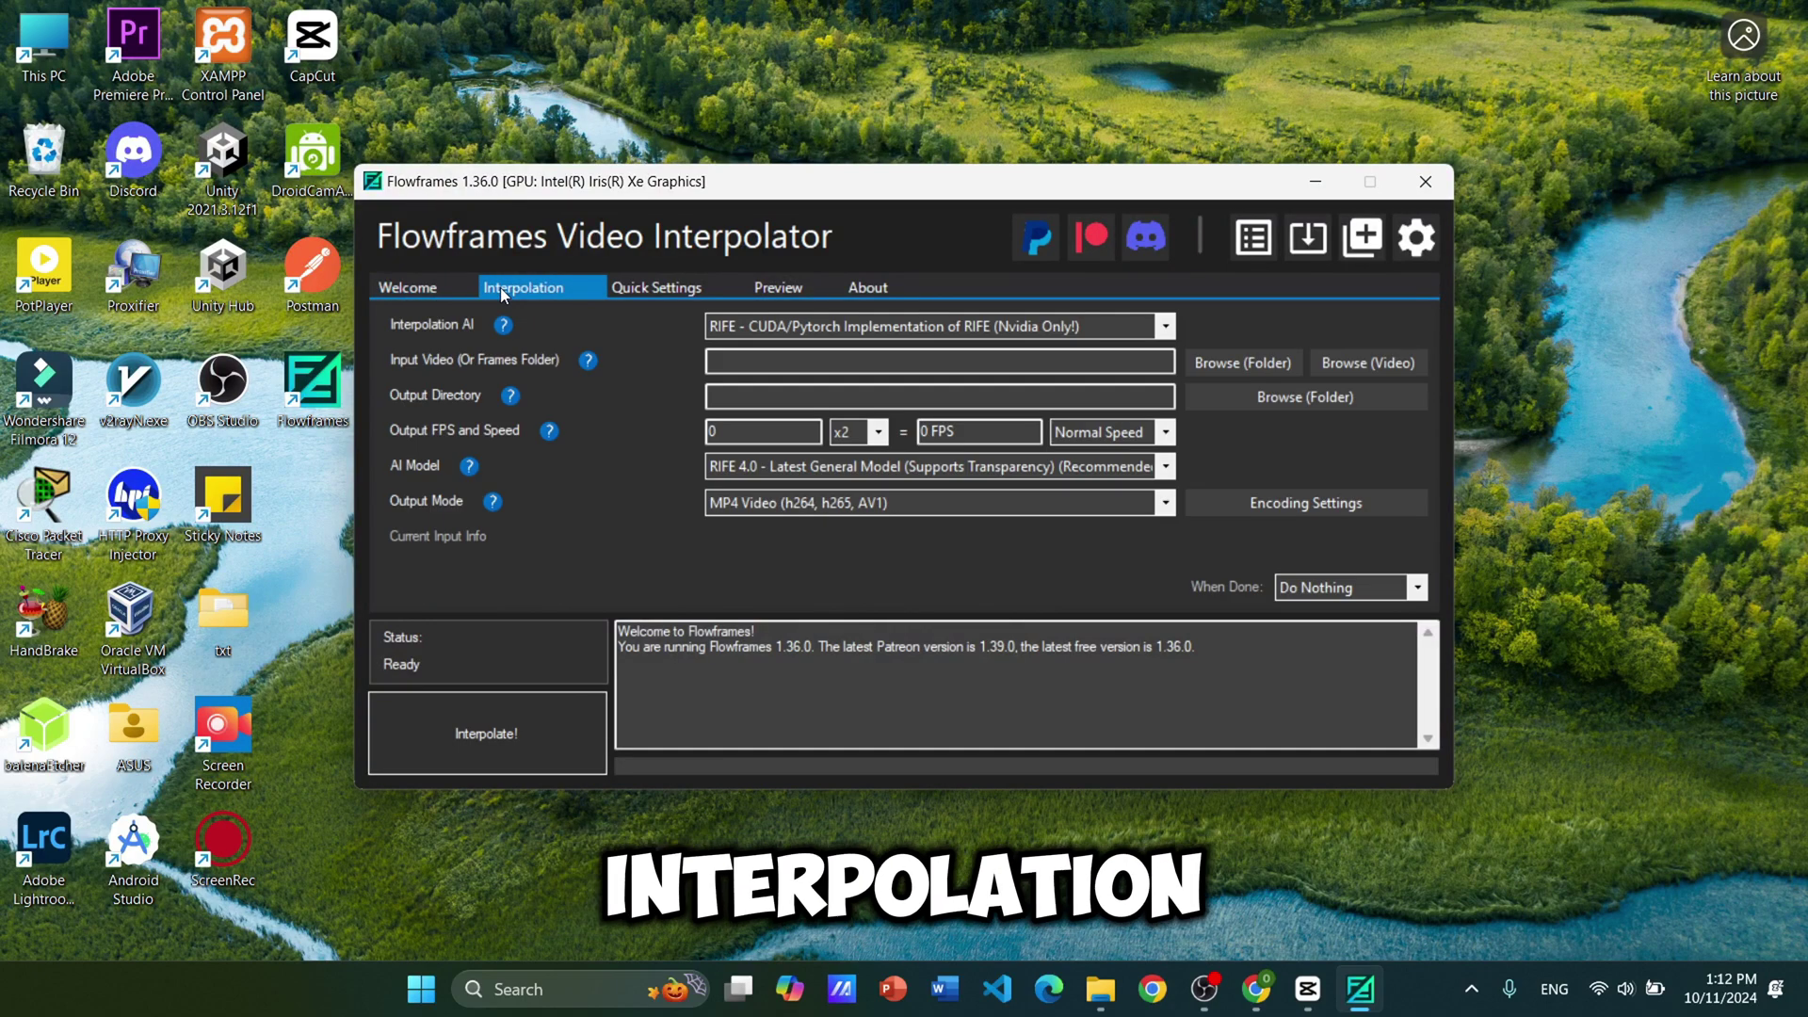
left_click(1388, 364)
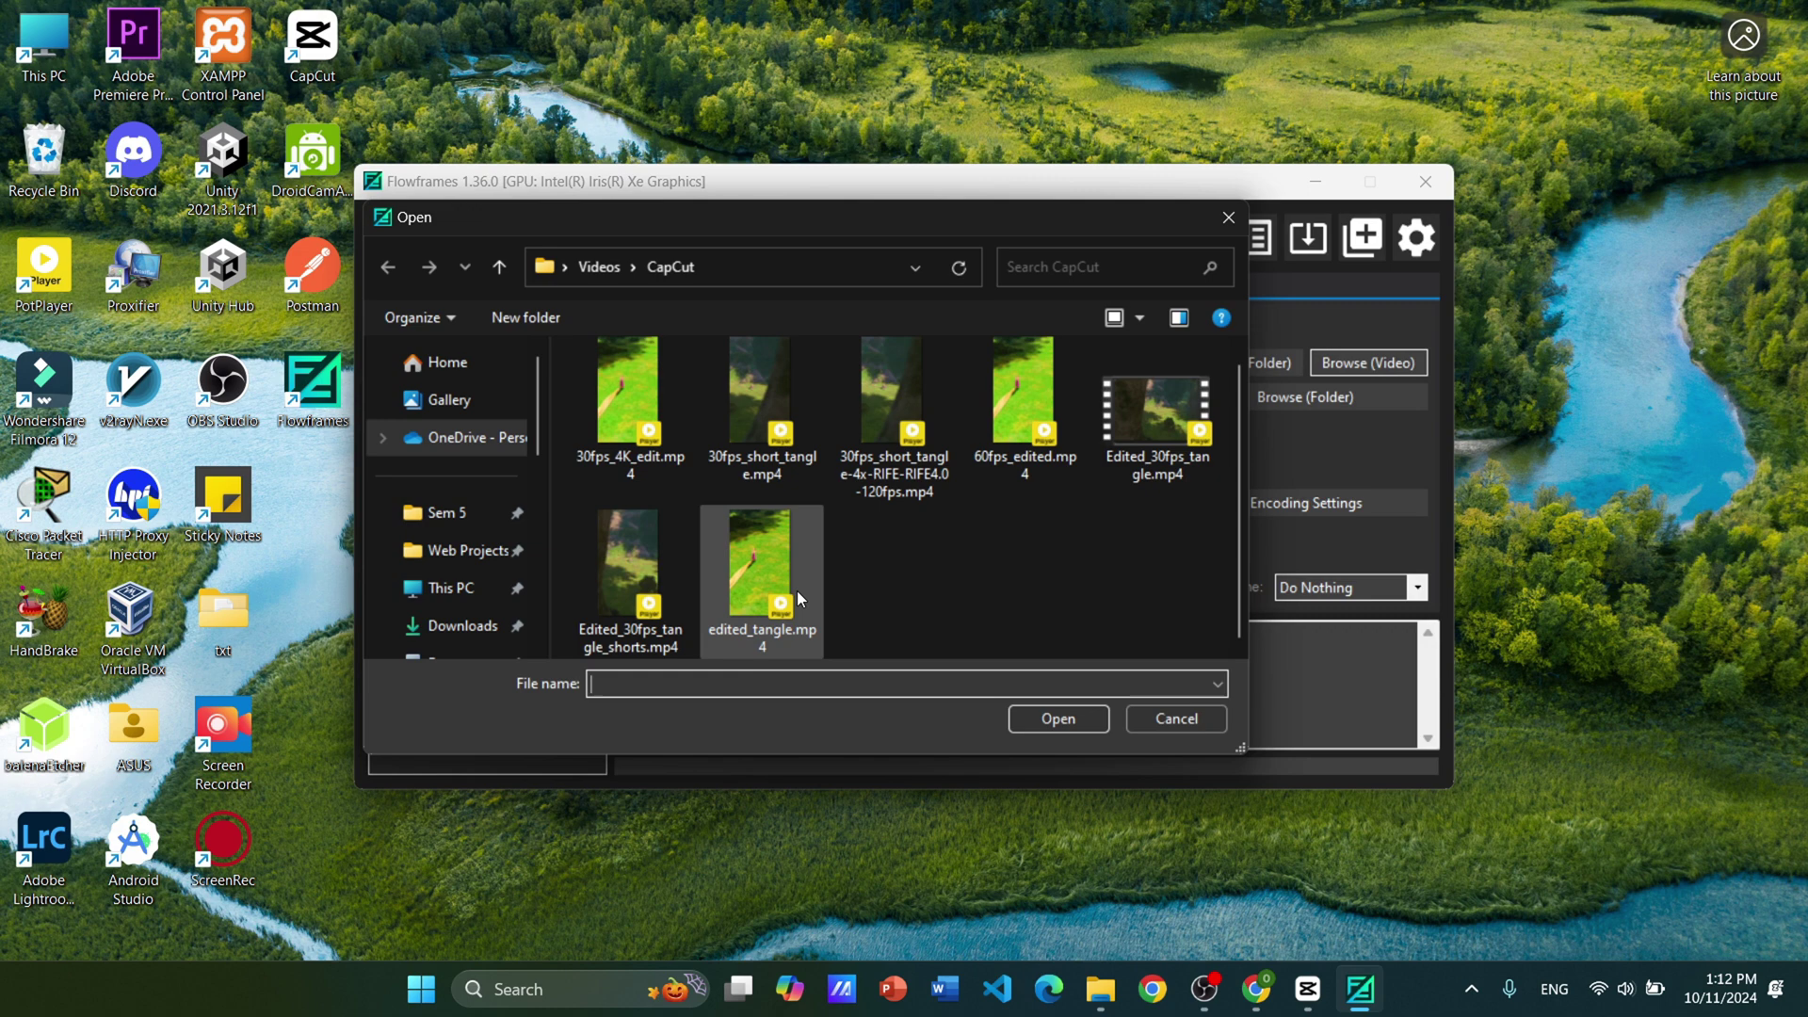
double_click(773, 576)
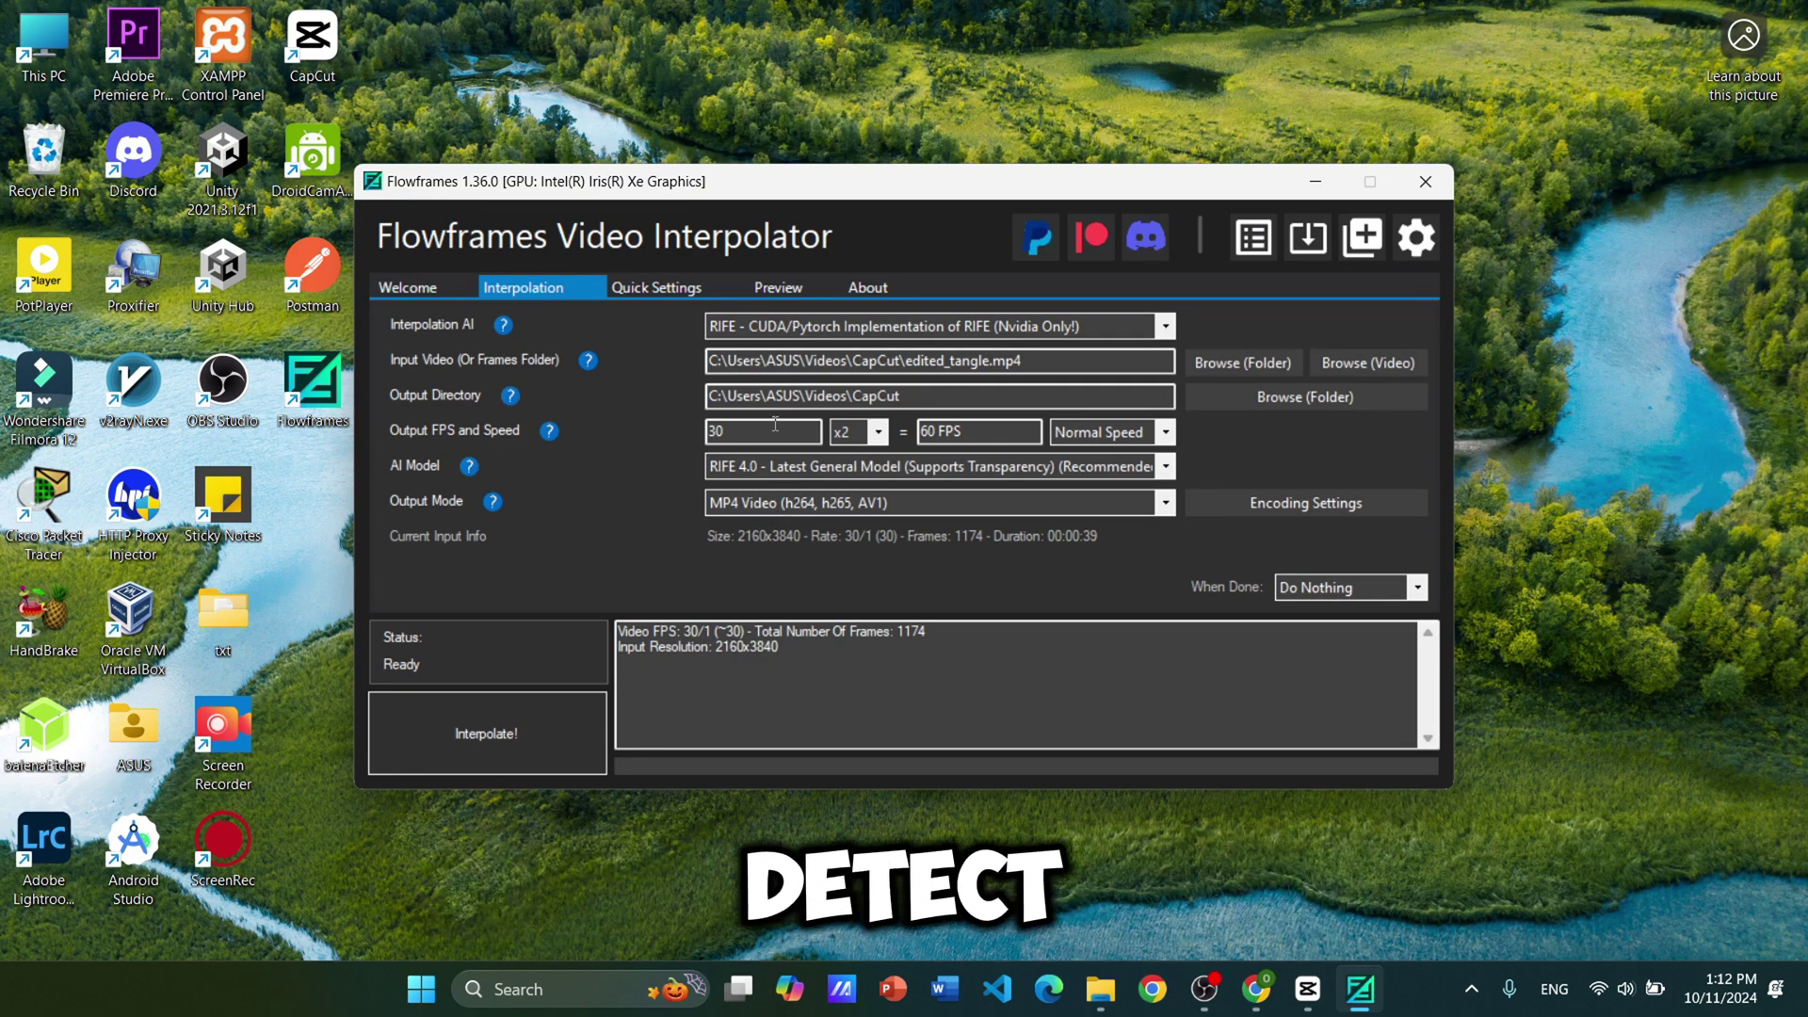
Step: Set the frame-rate multiplier to x4 for a 120 FPS output
left_click(859, 433)
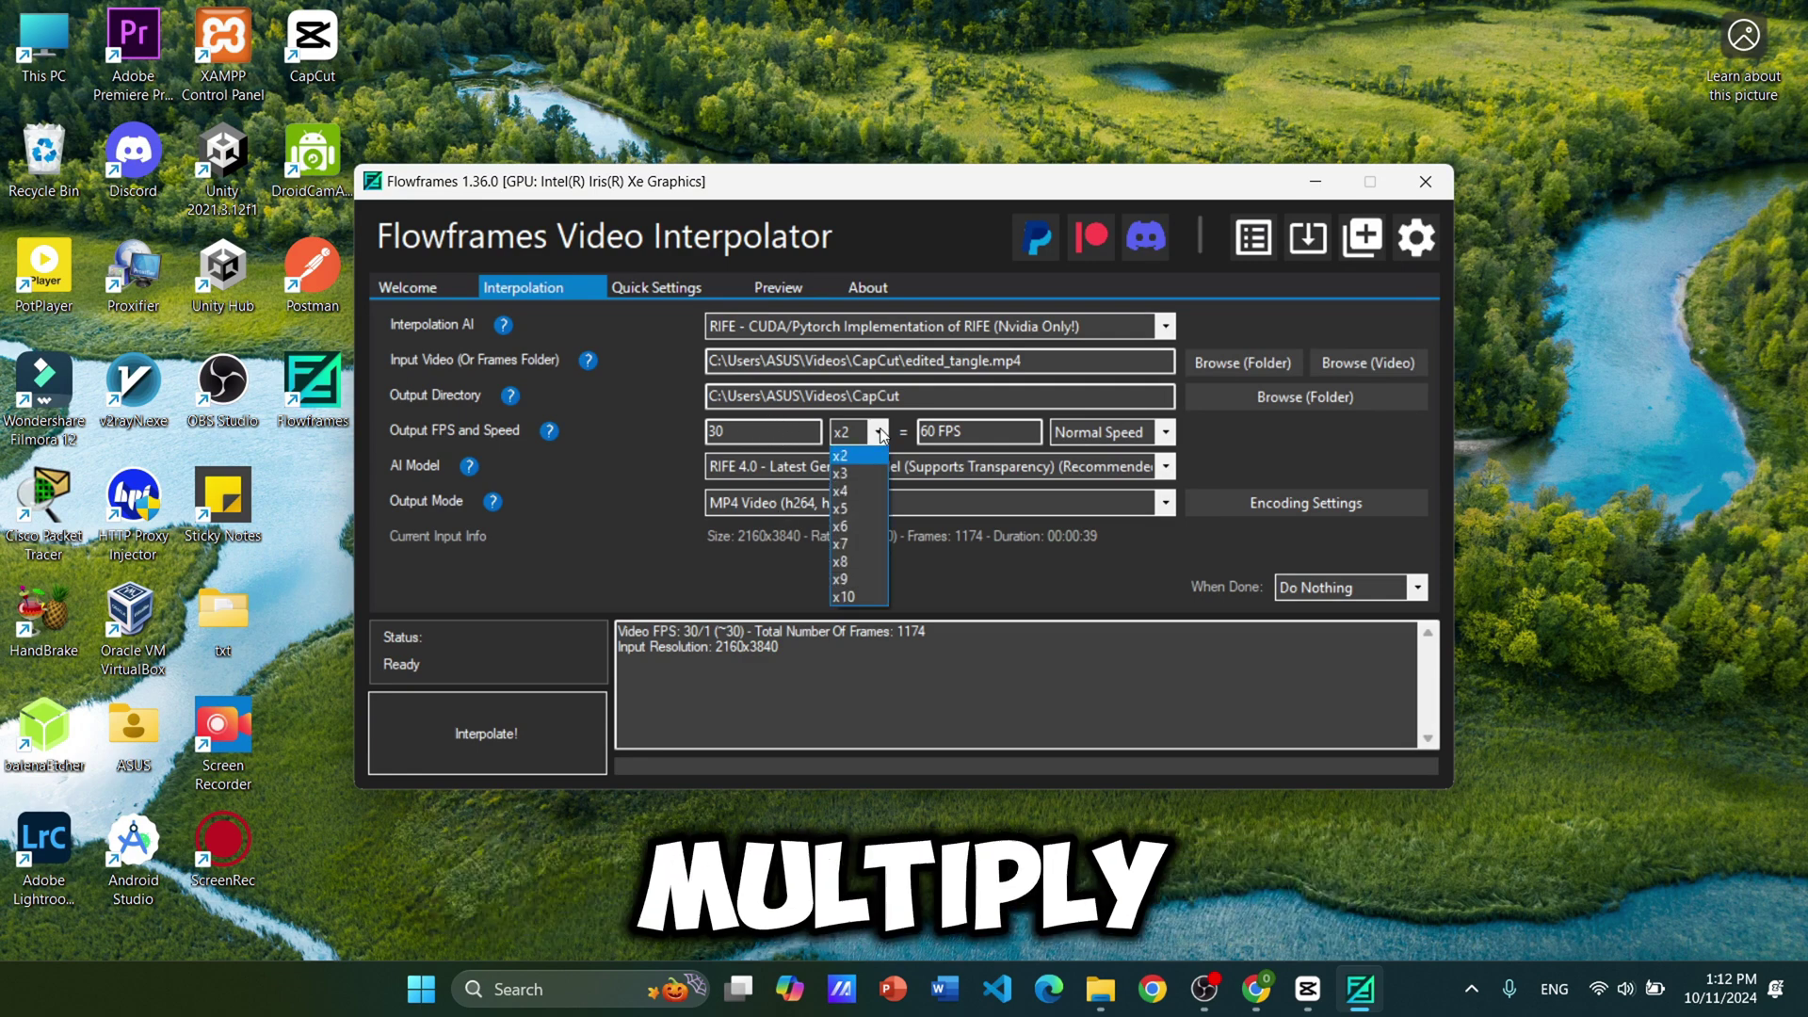
left_click(859, 488)
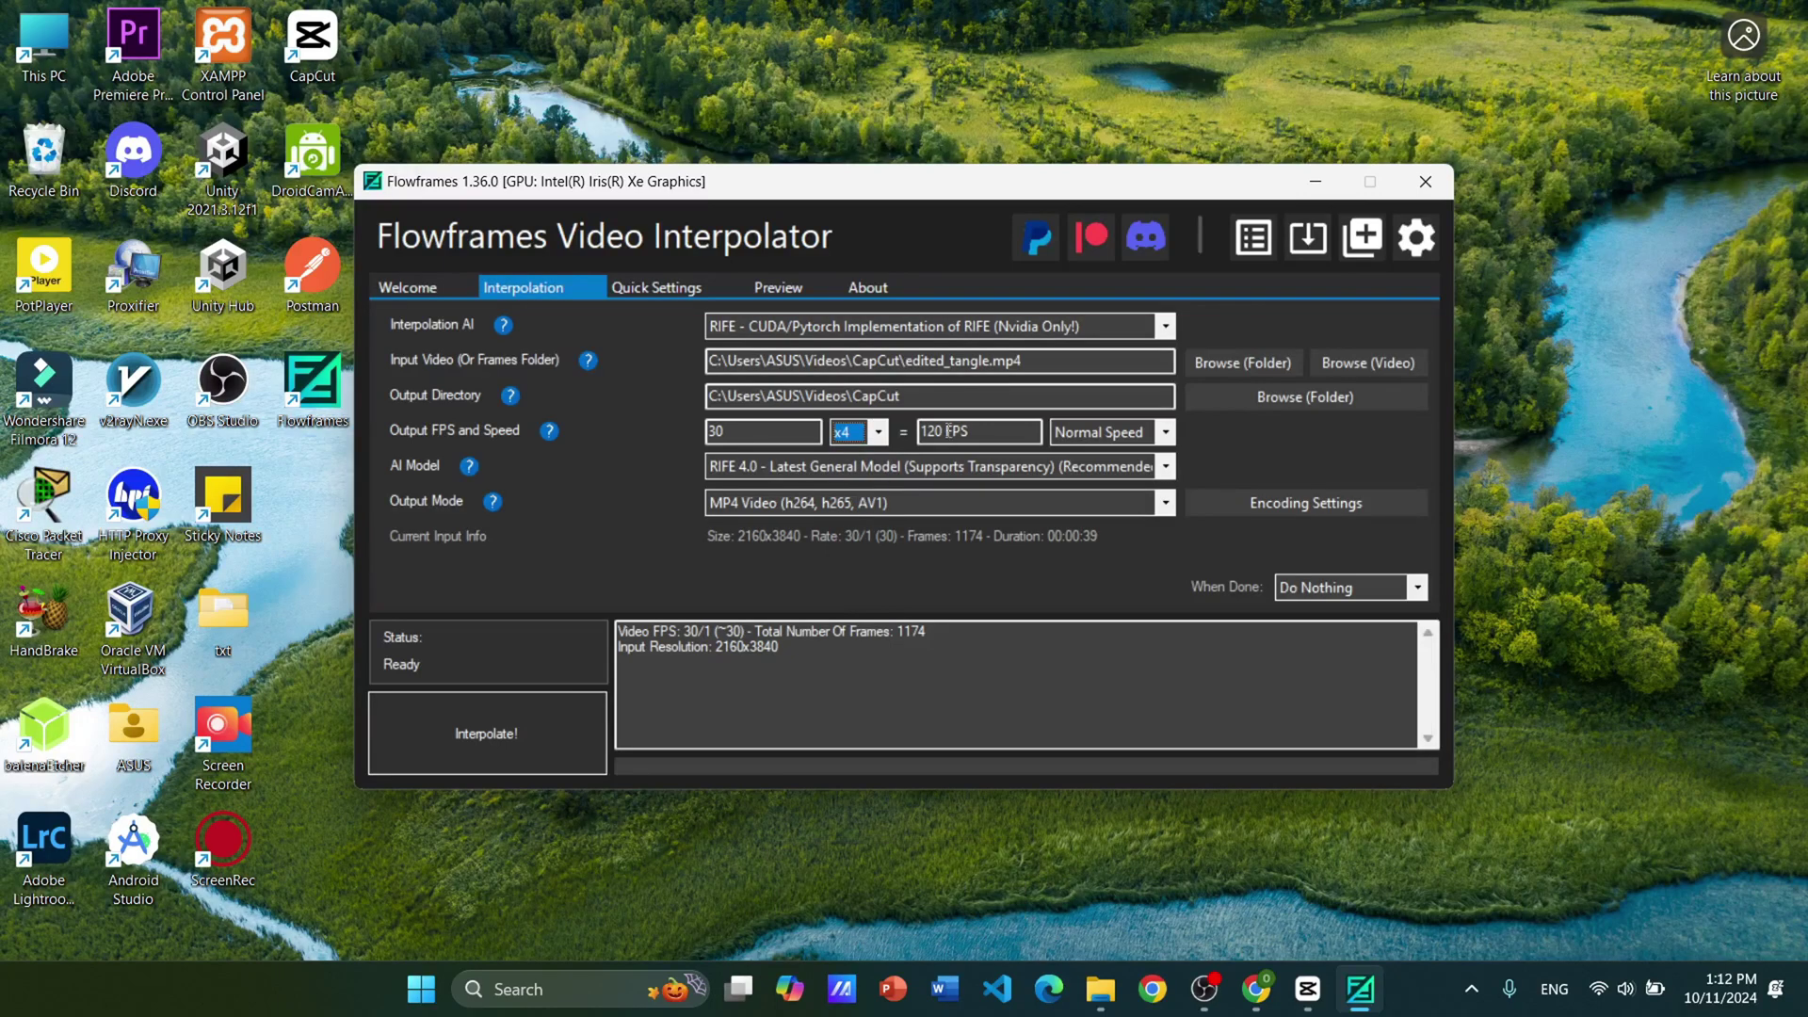
left_click_drag(975, 432, 912, 425)
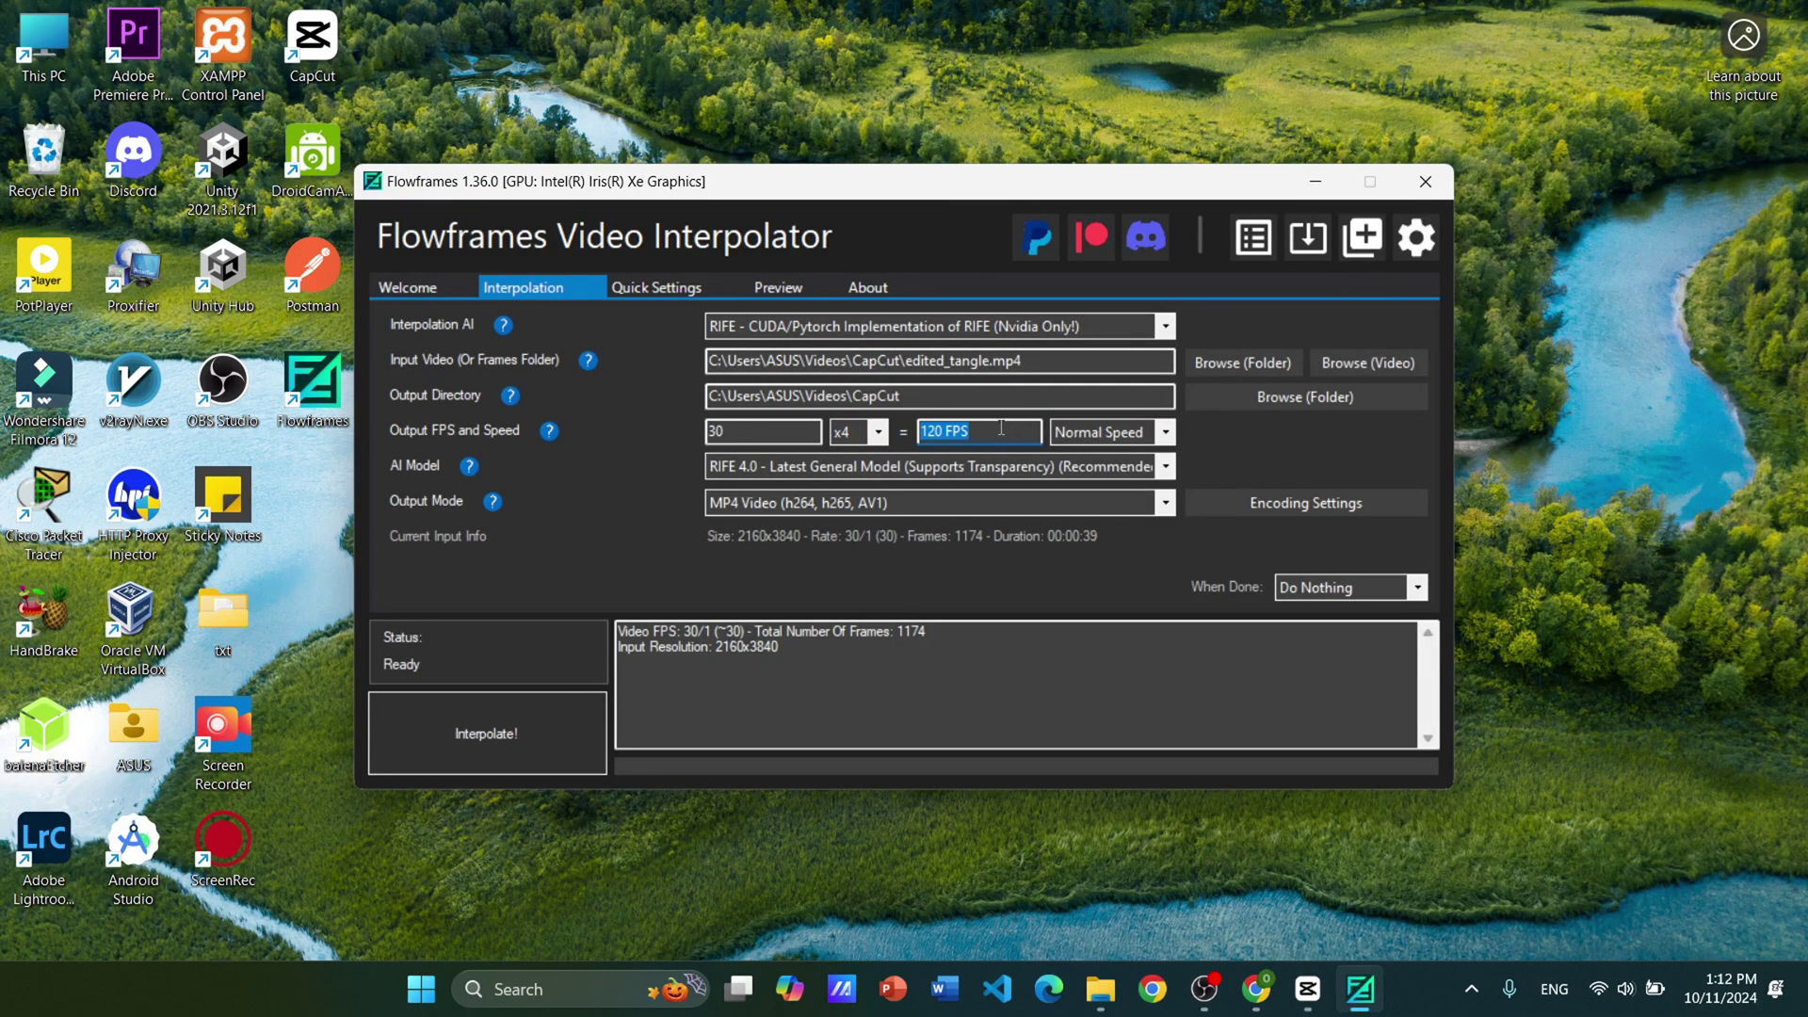
Step: Keep RIFE 4.0 and MP4 Video output, then start the interpolation
left_click(1166, 466)
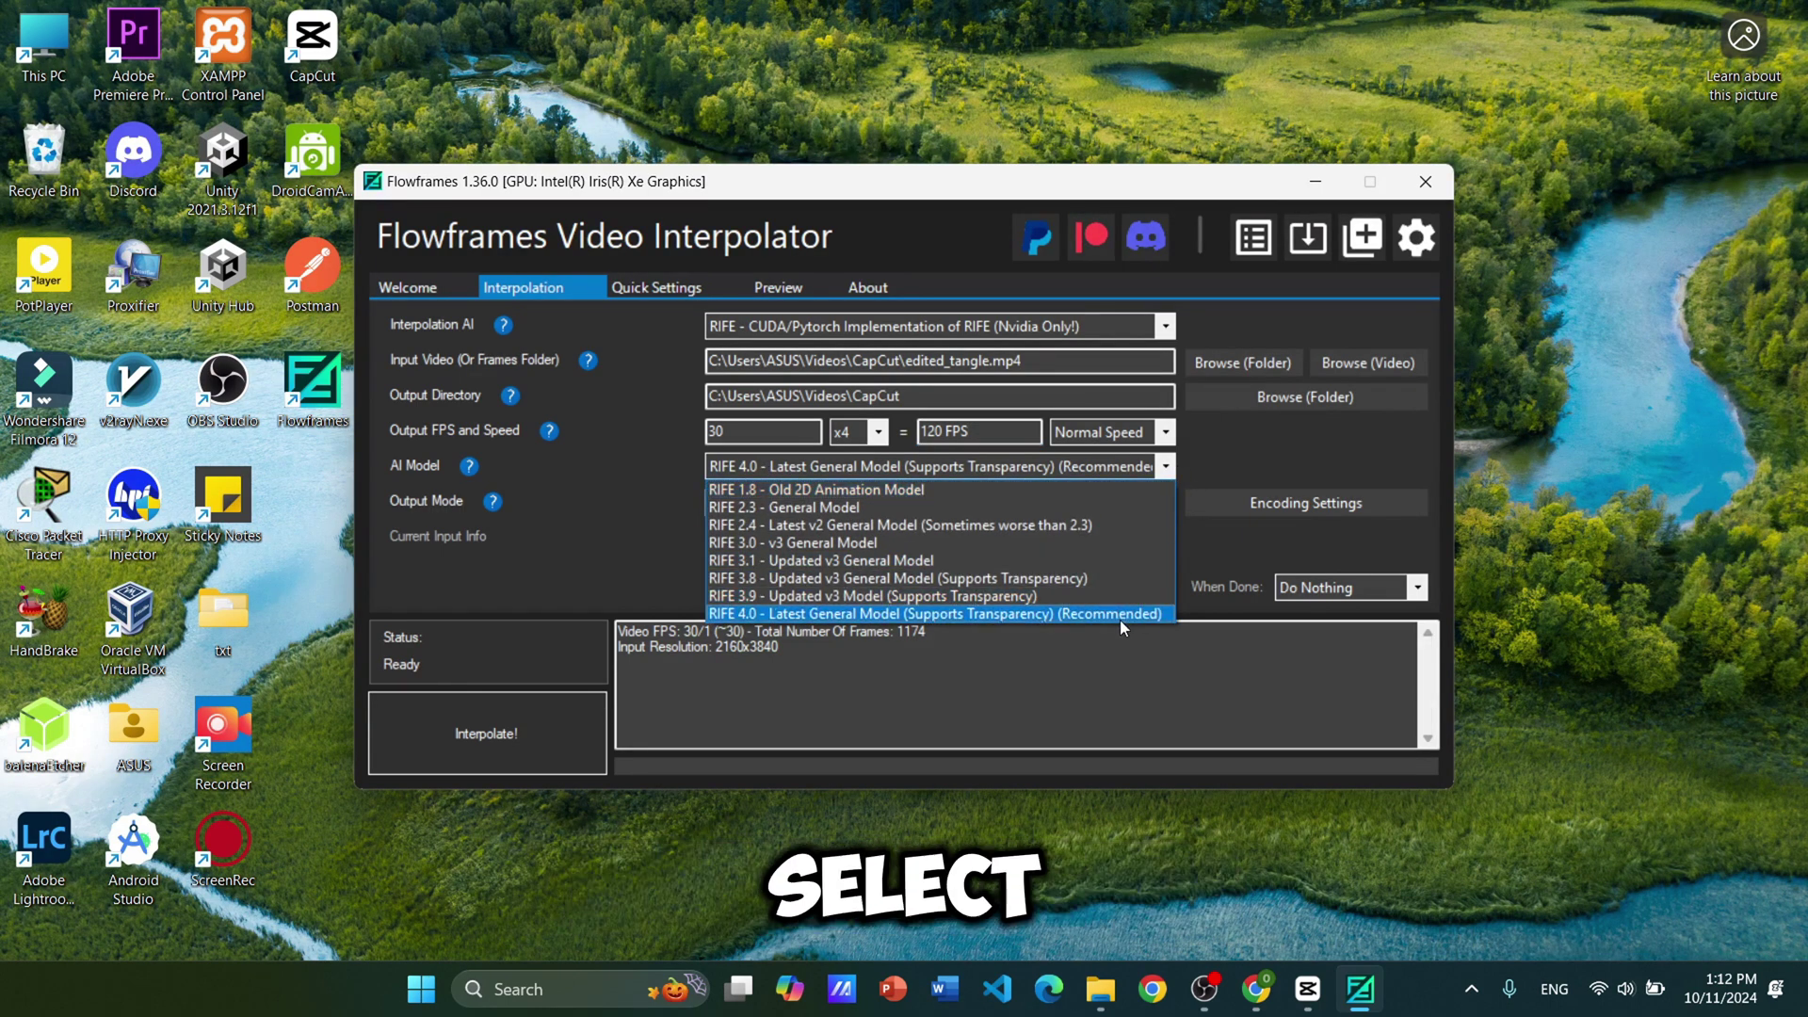
left_click(1121, 614)
left_click(1147, 505)
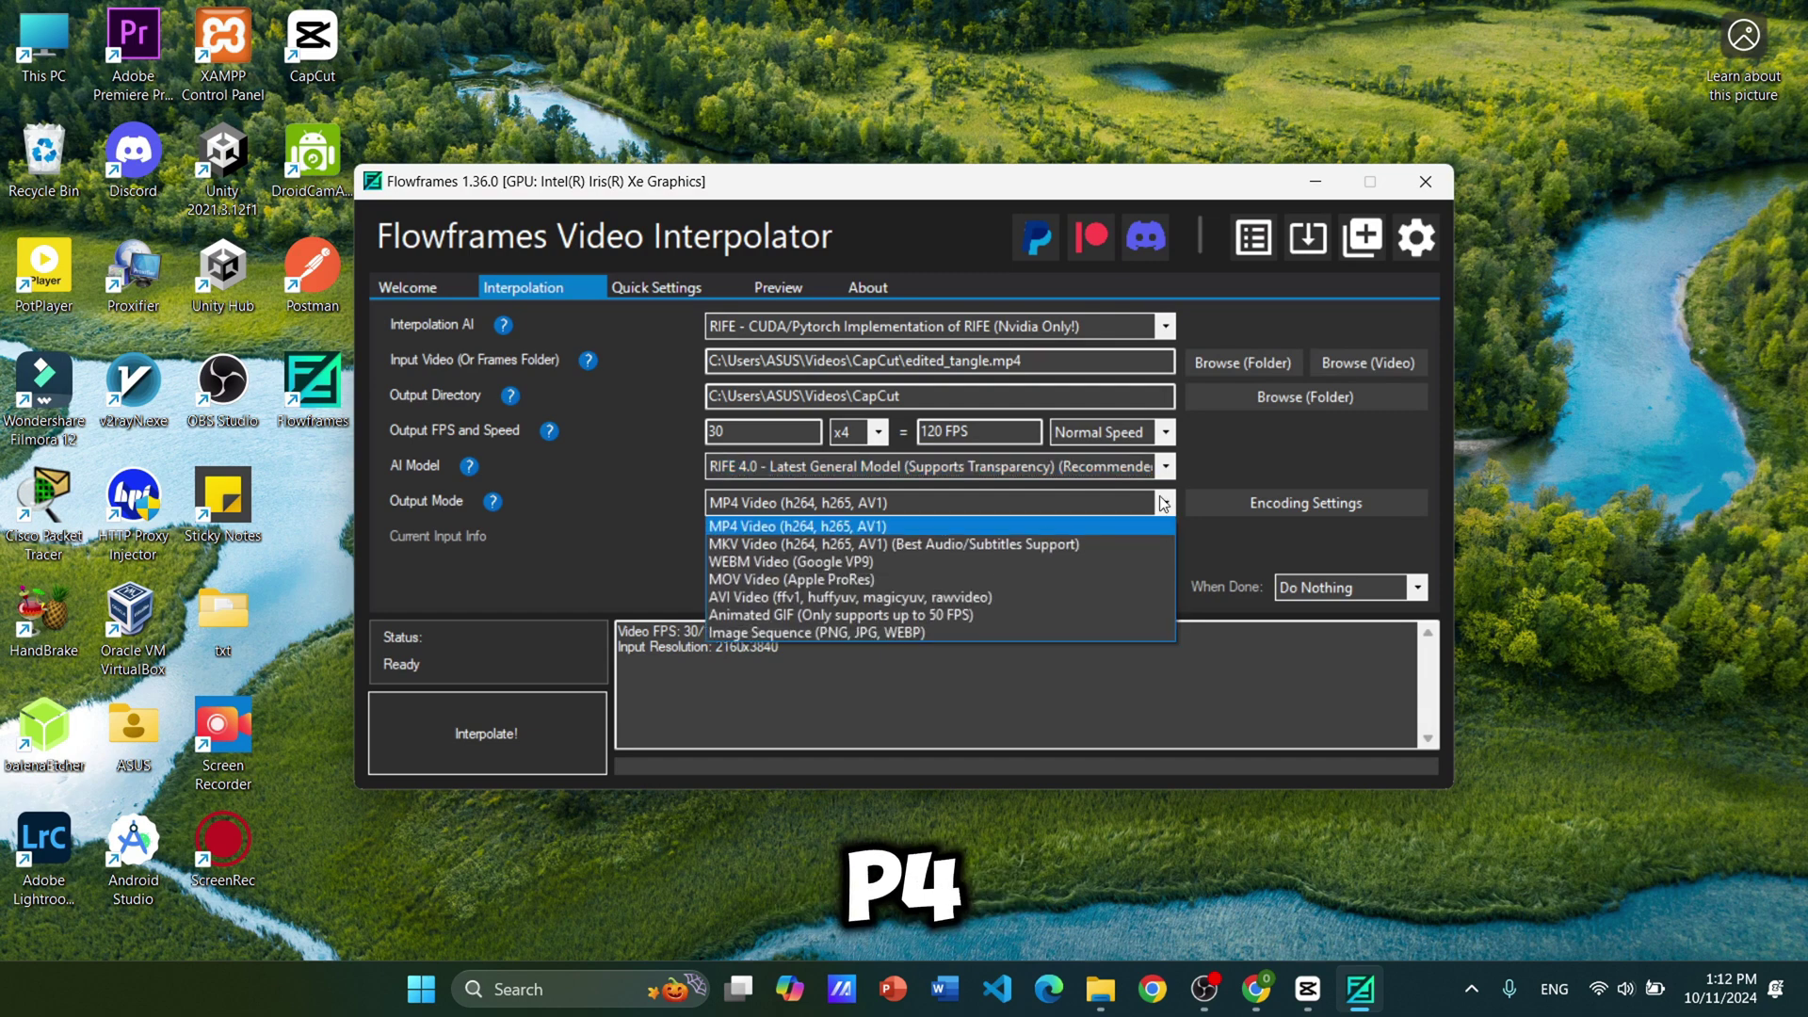
left_click(857, 525)
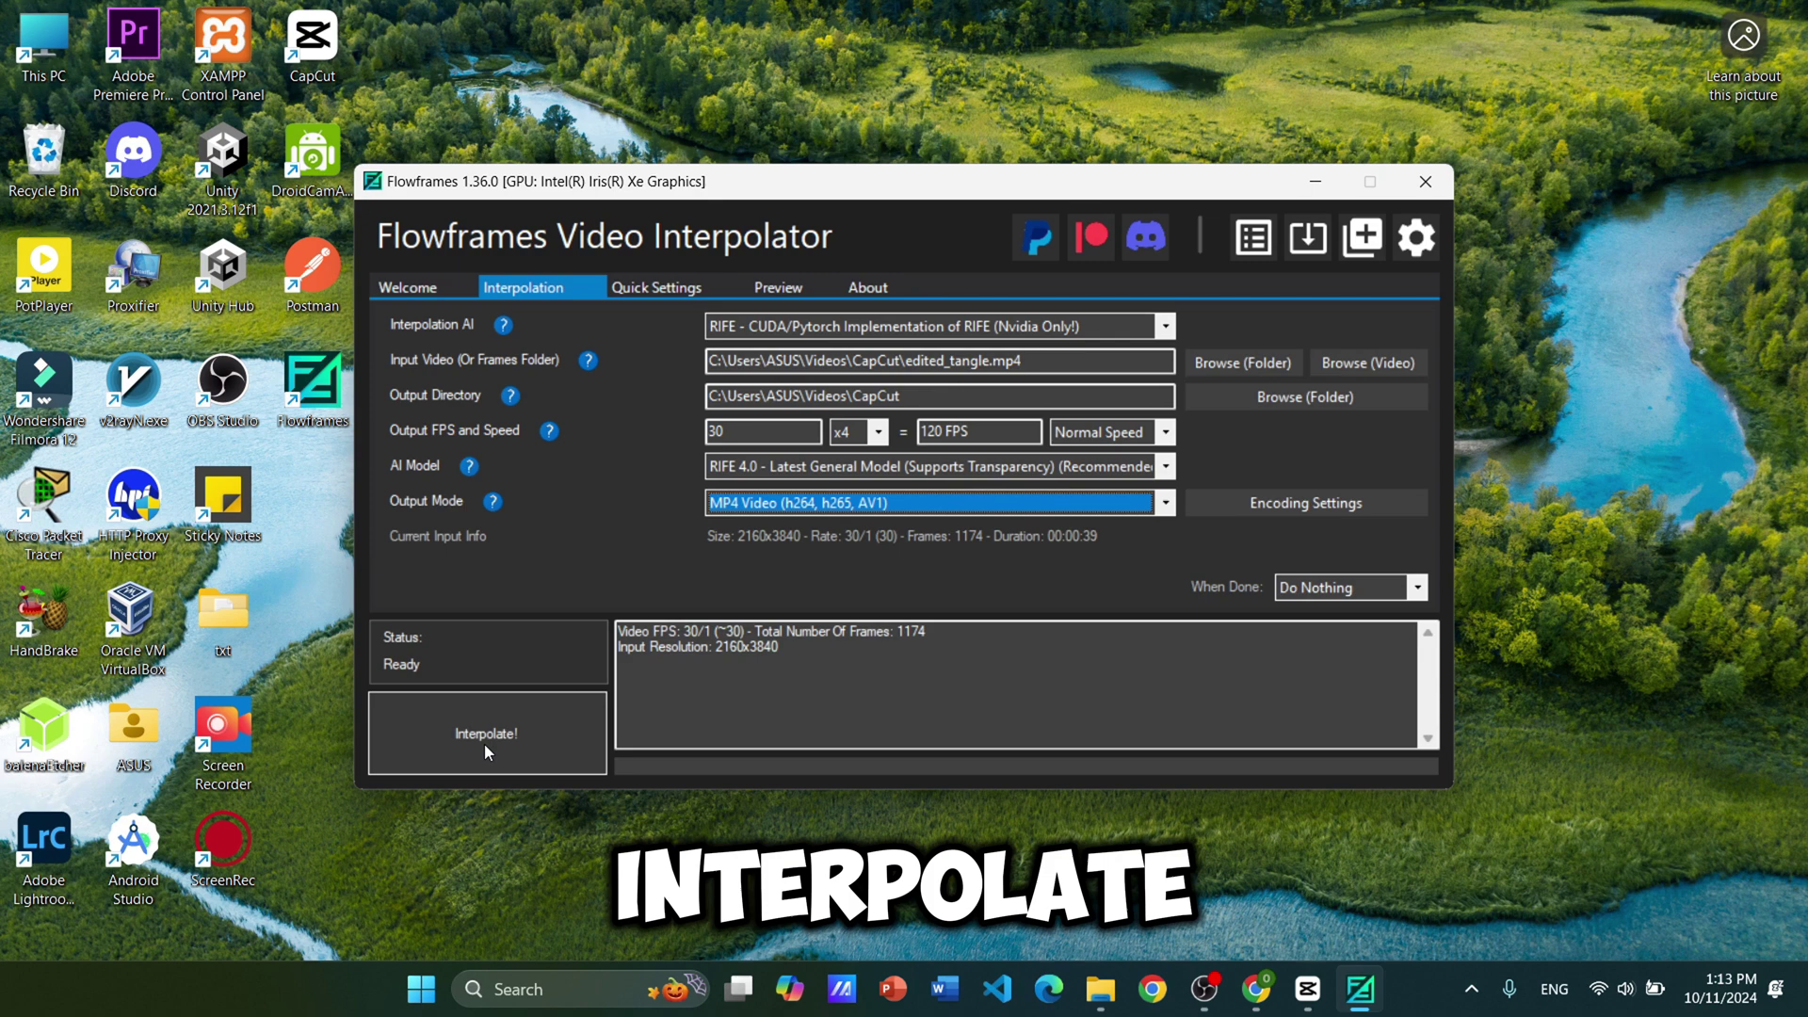
left_click(484, 744)
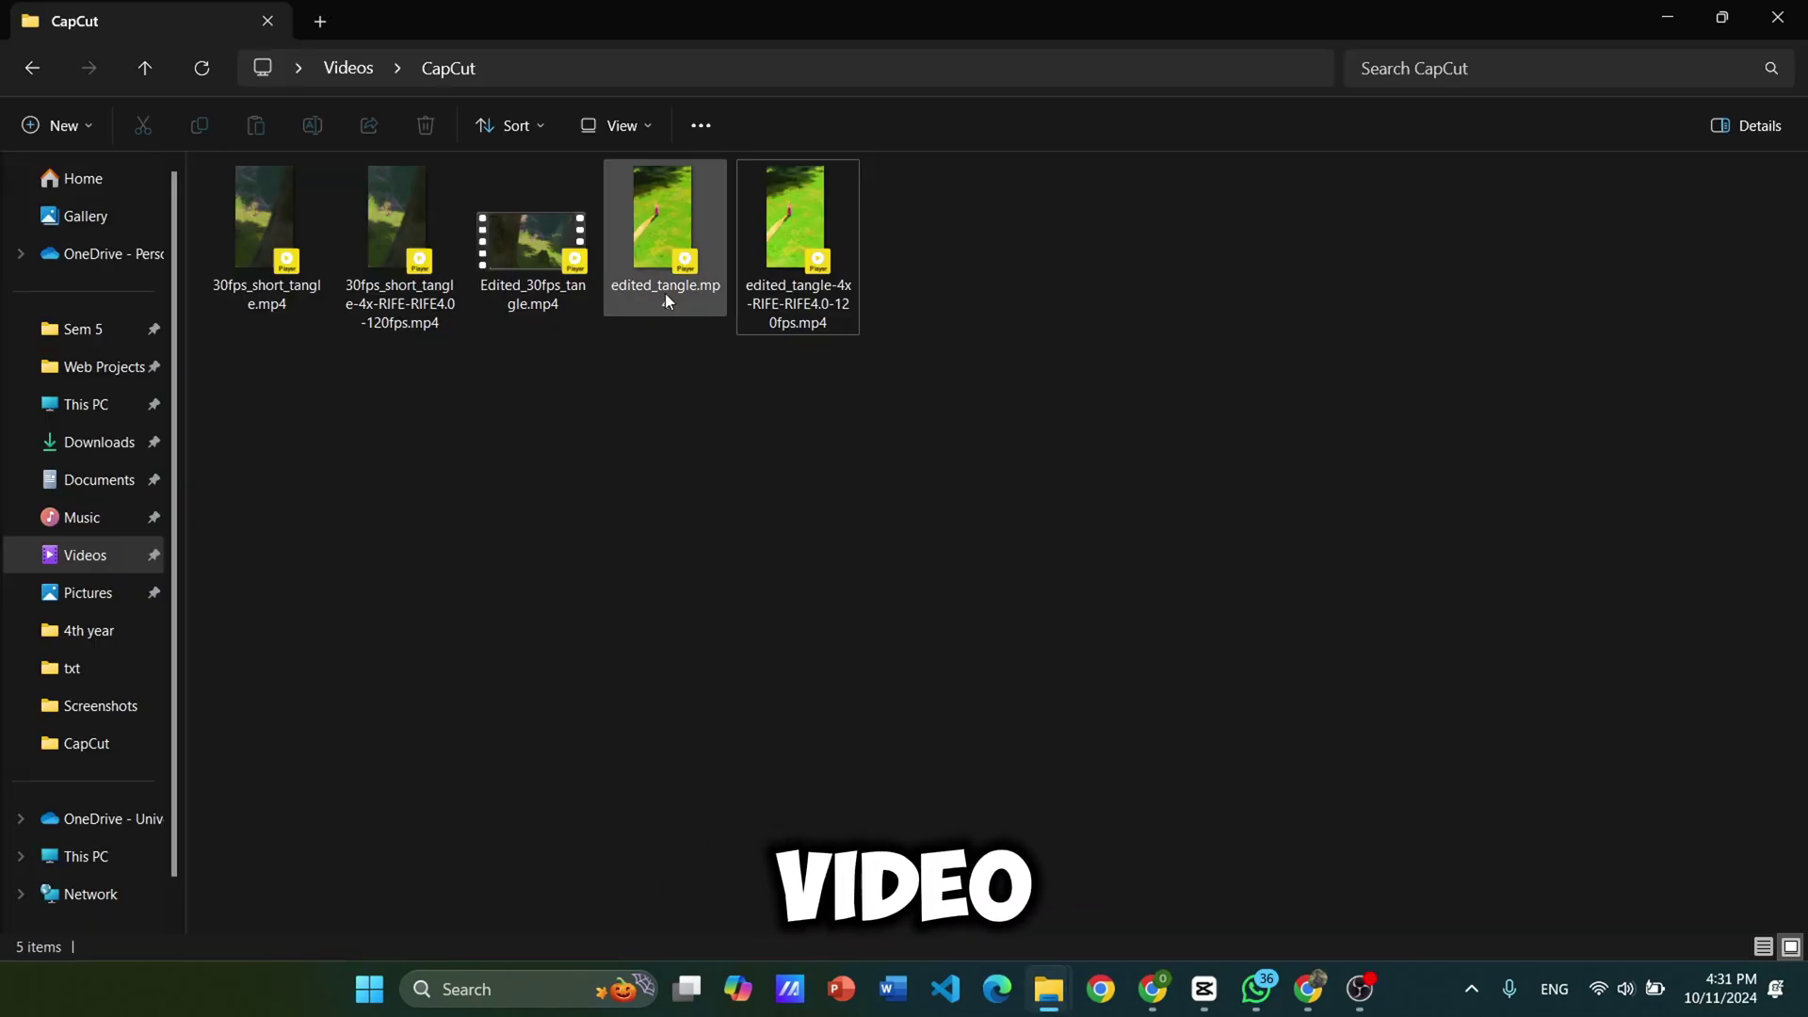
Step: Check that edited_tangle.mp4's Details show a 29.97 frames/second frame rate
left_click(665, 294)
right_click(665, 294)
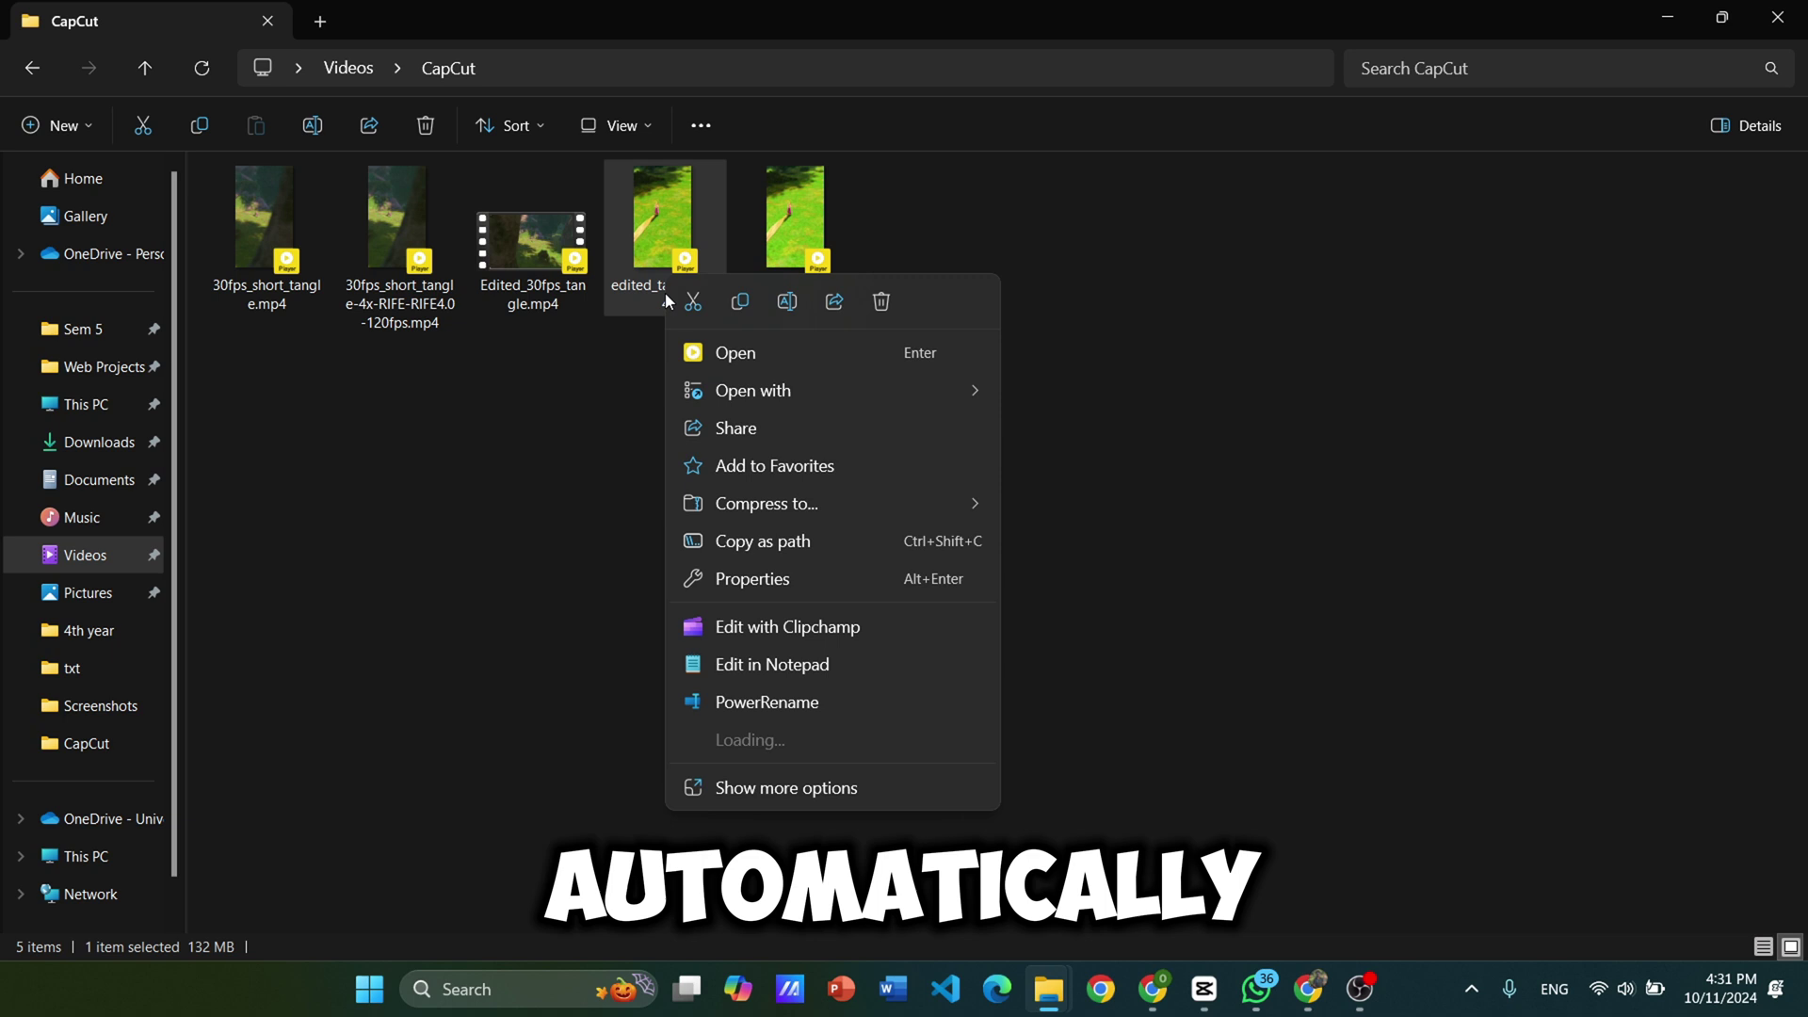
left_click(745, 579)
left_click(846, 361)
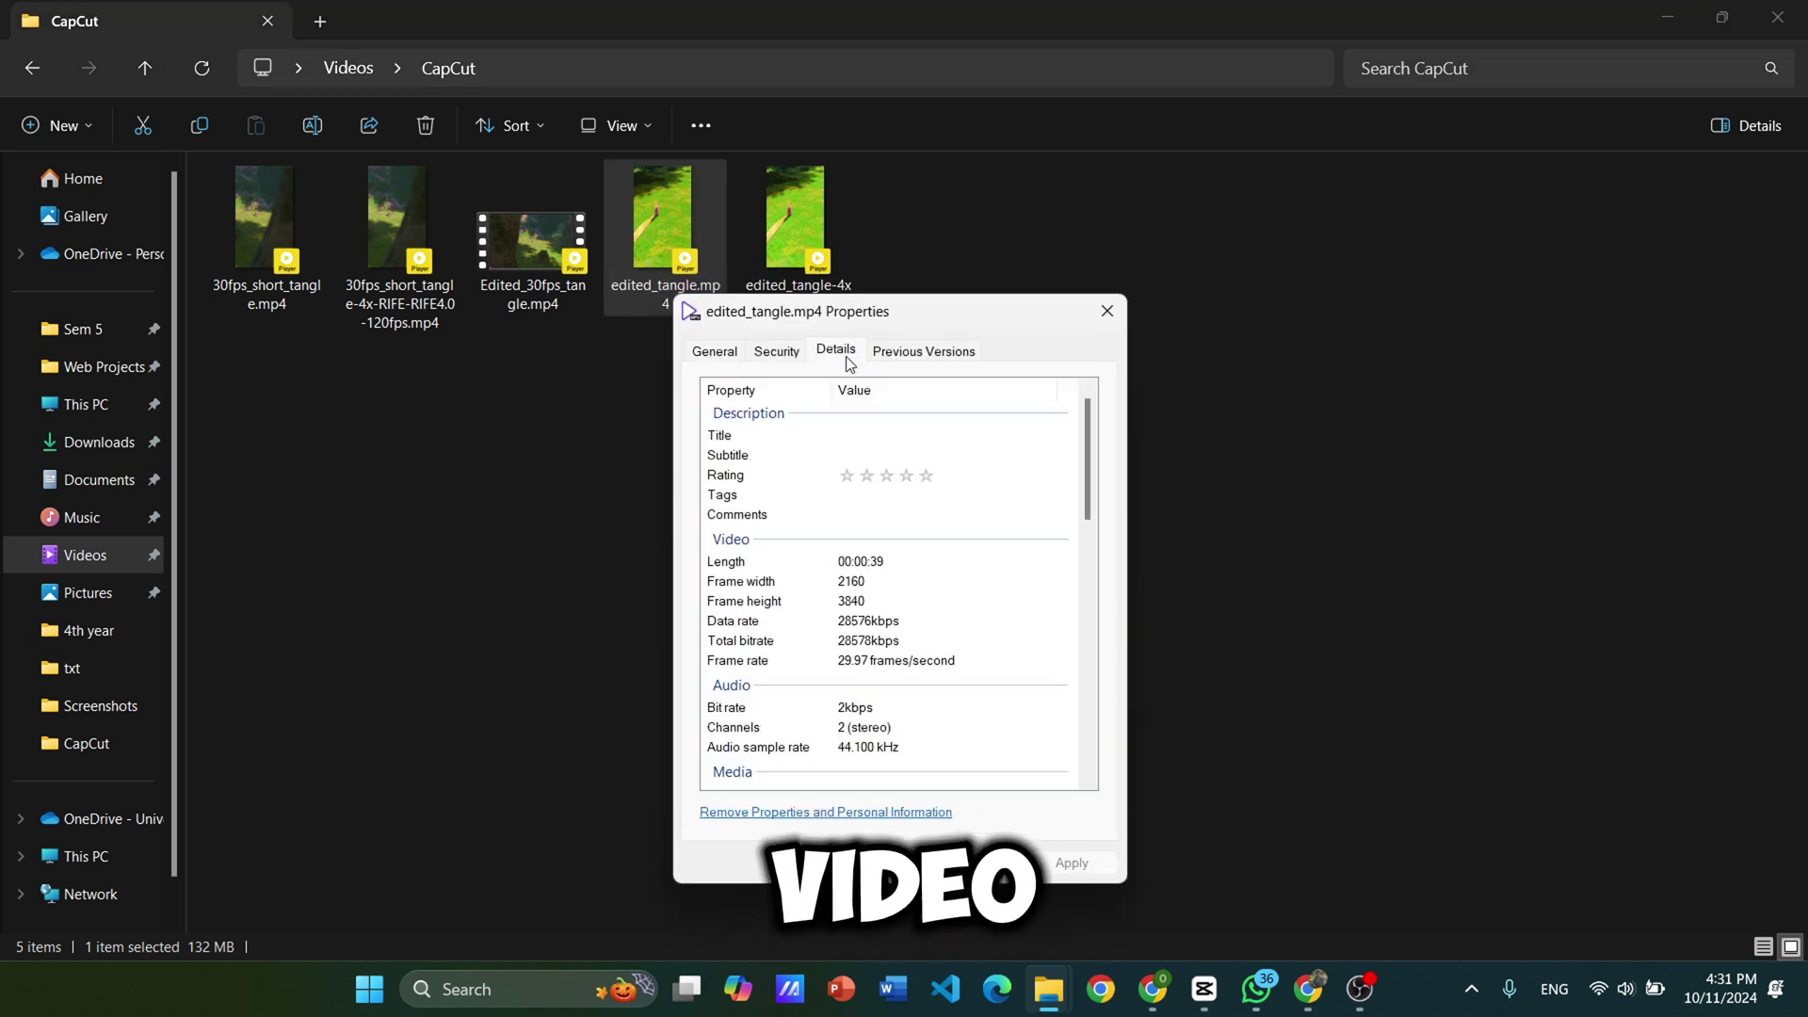
left_click(867, 664)
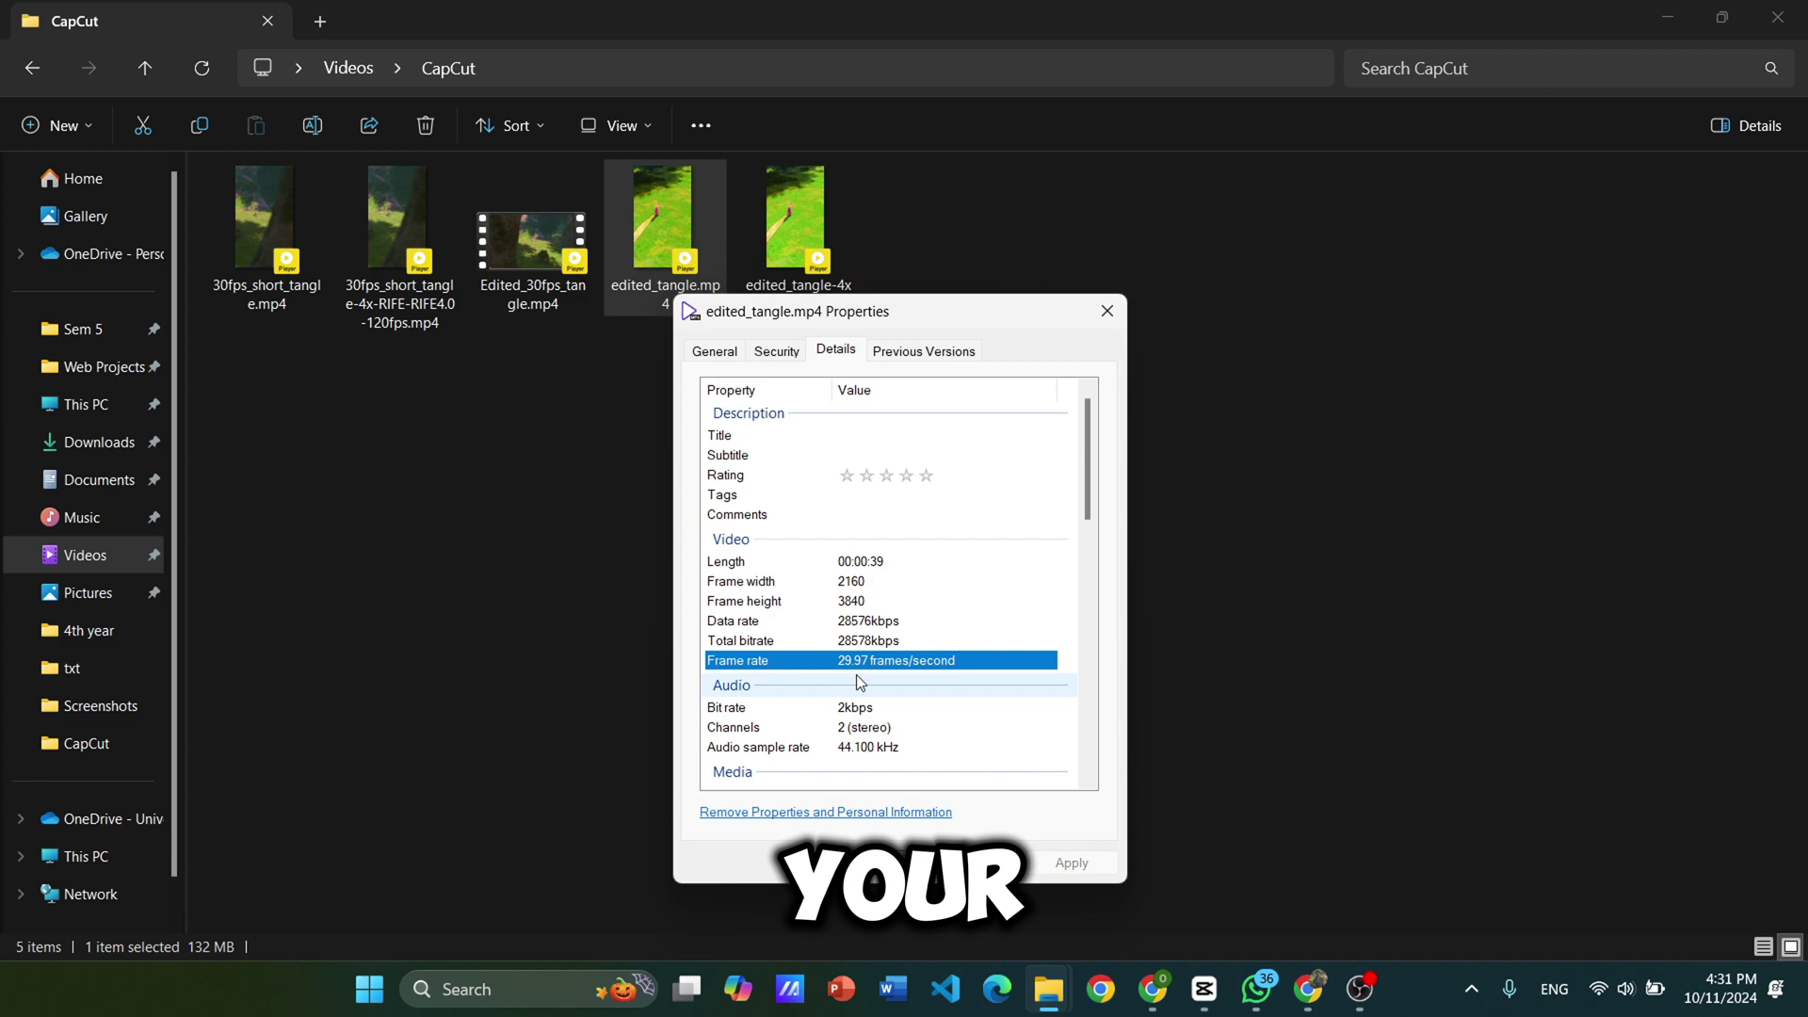
key("Escape")
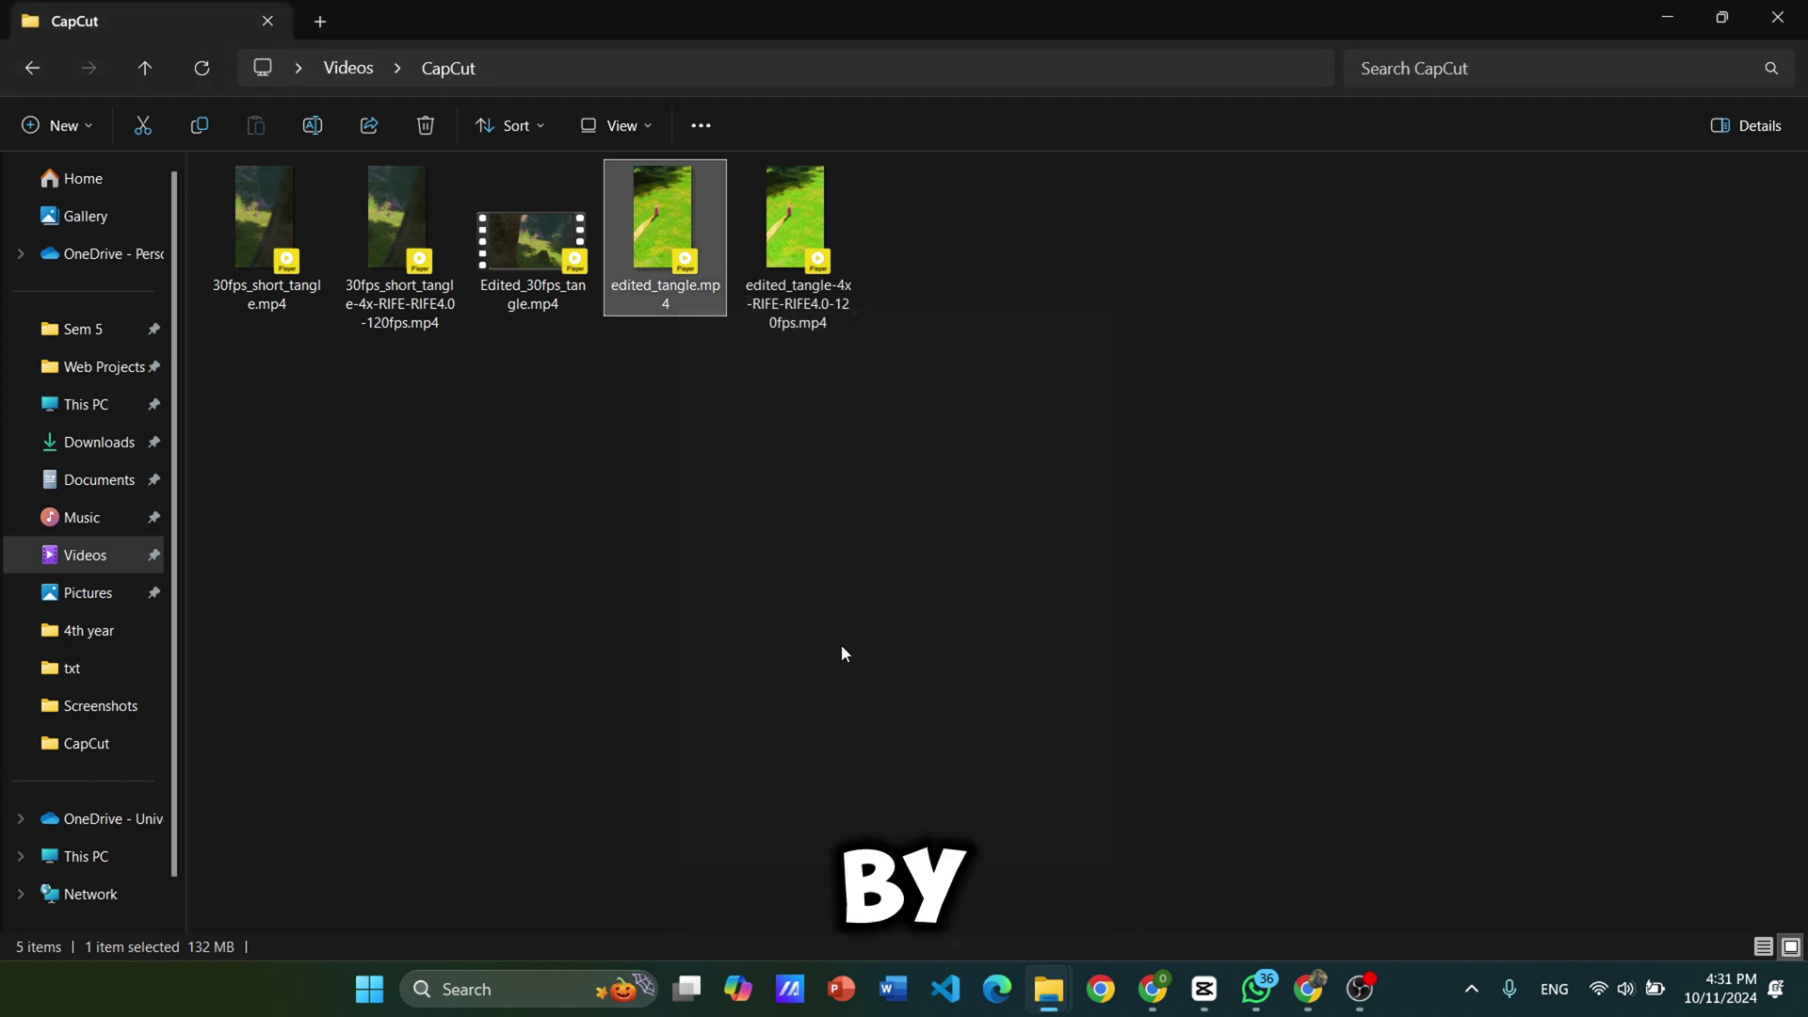
Step: Check that the interpolated file's Details show 120 frames/second
right_click(823, 322)
left_click(925, 578)
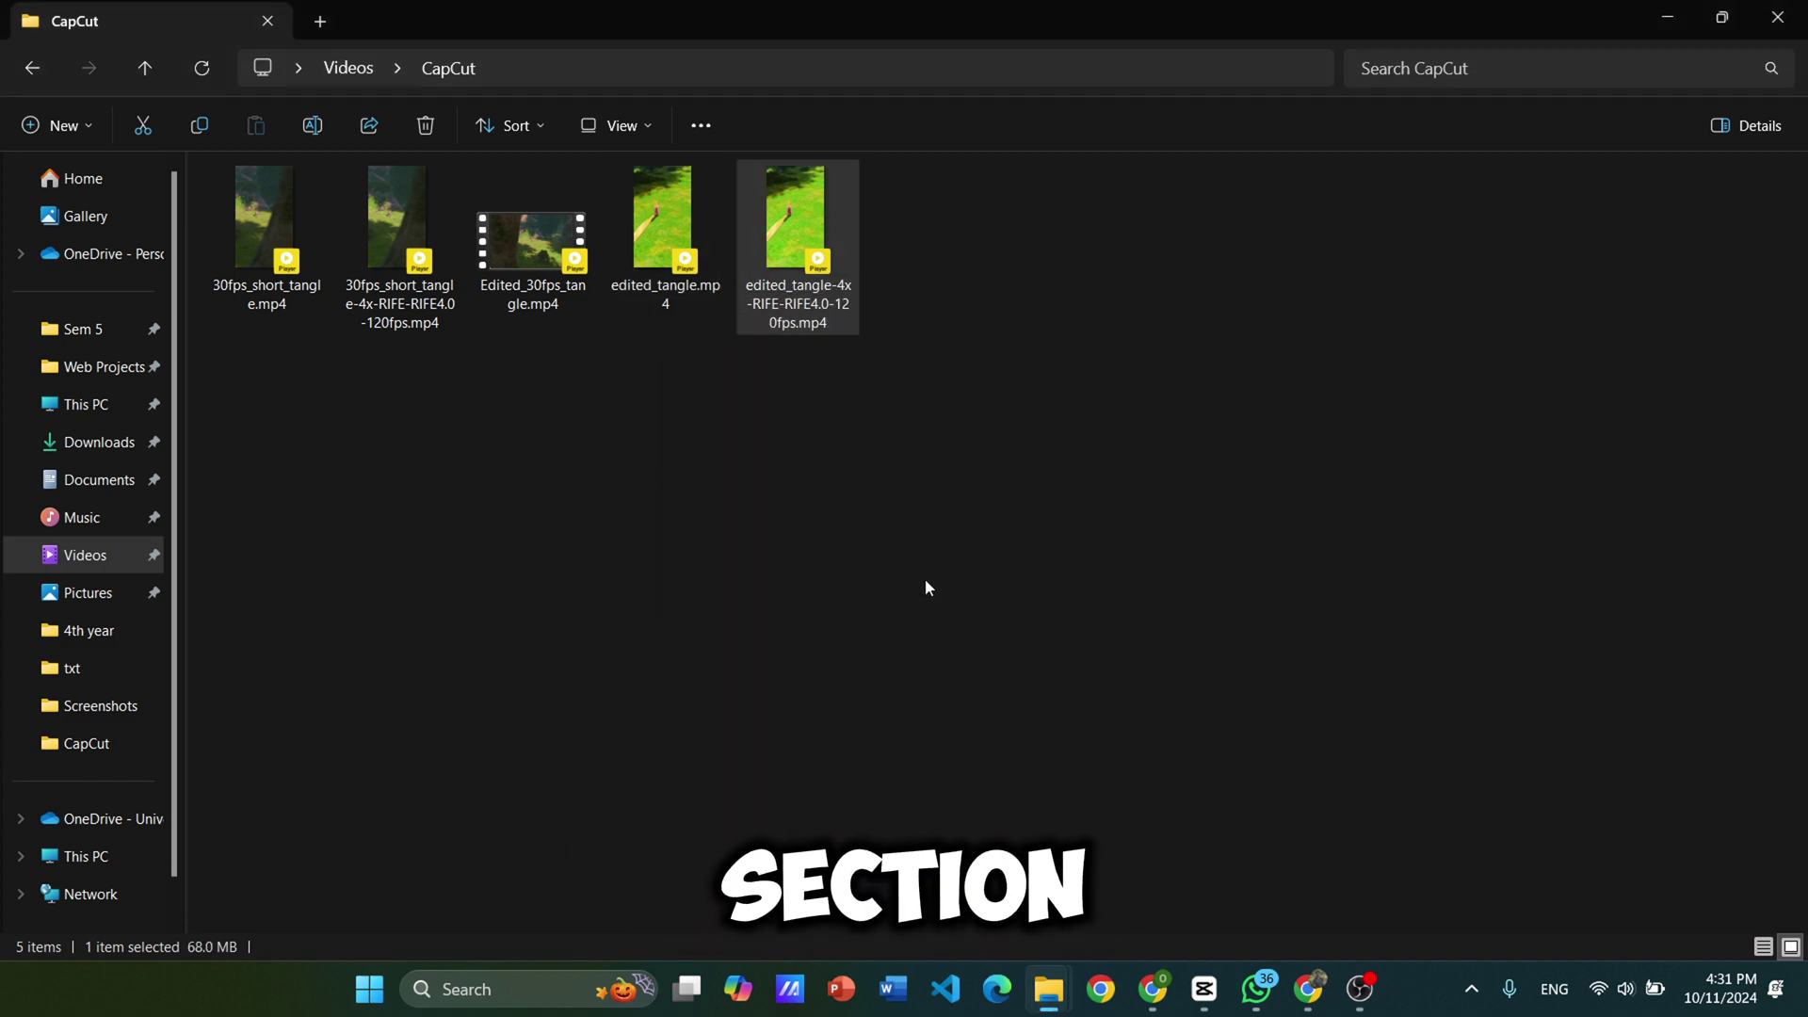
left_click(1003, 372)
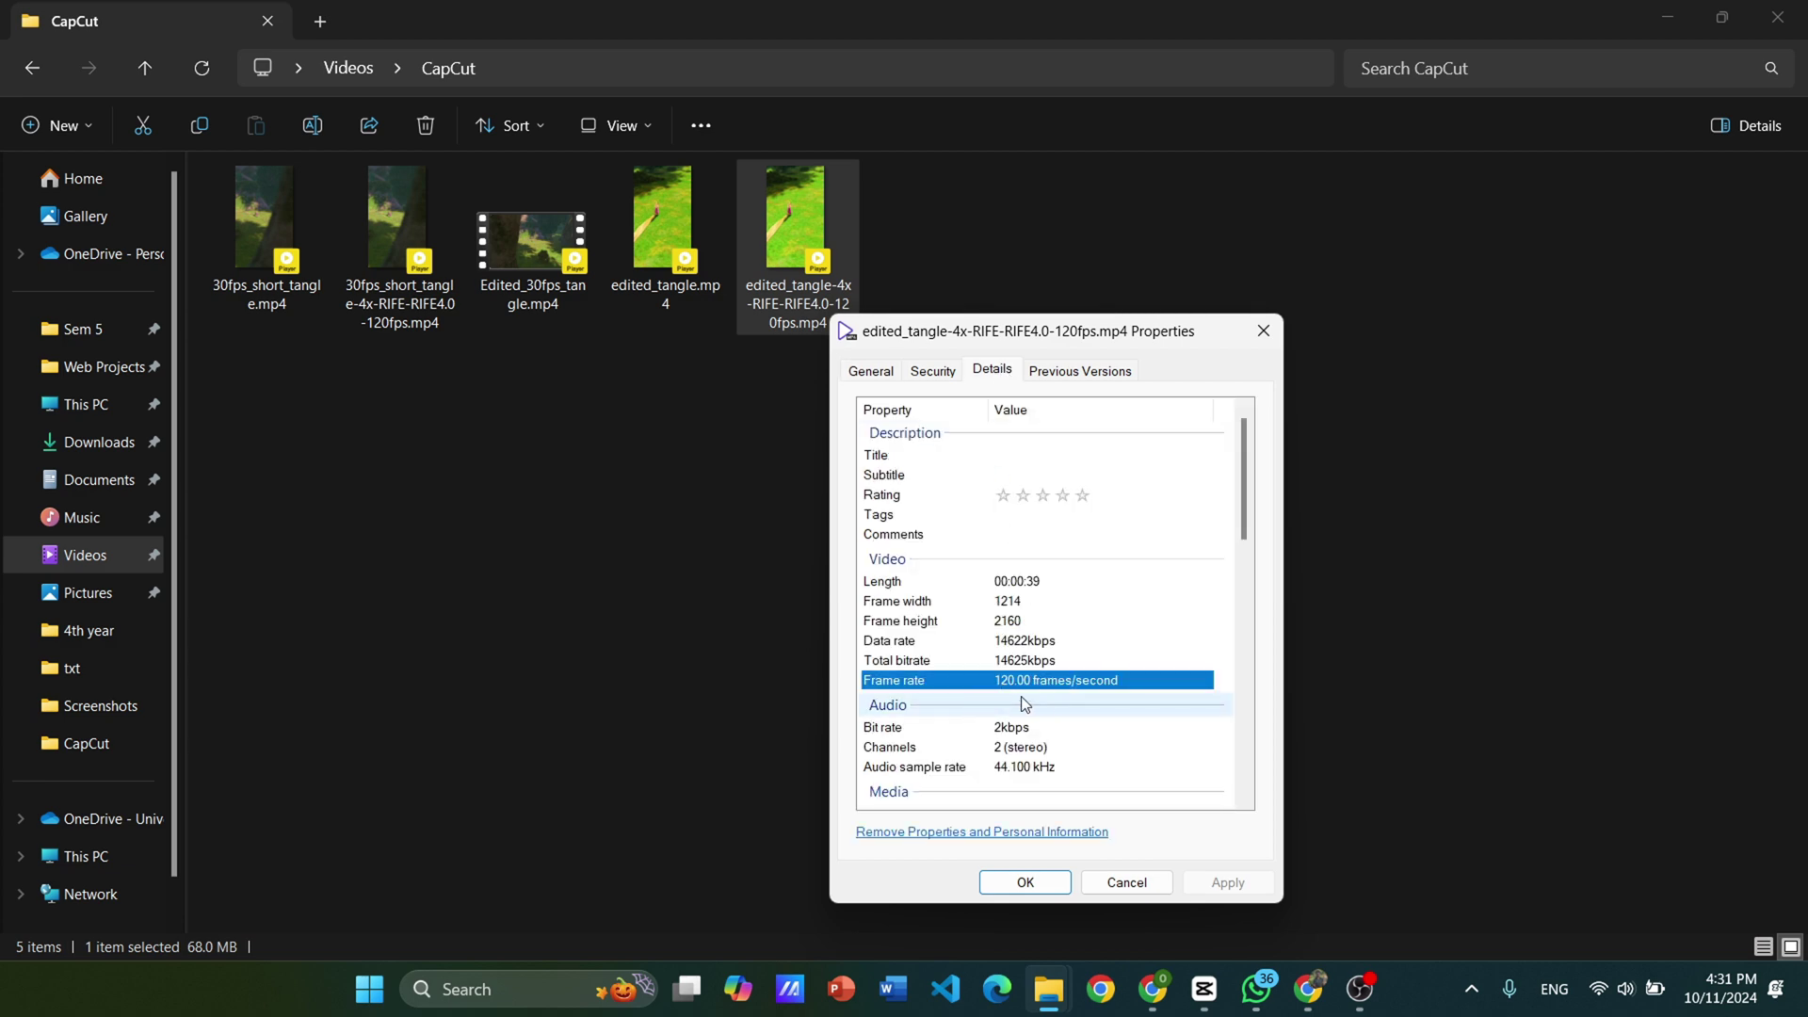
left_click(1026, 881)
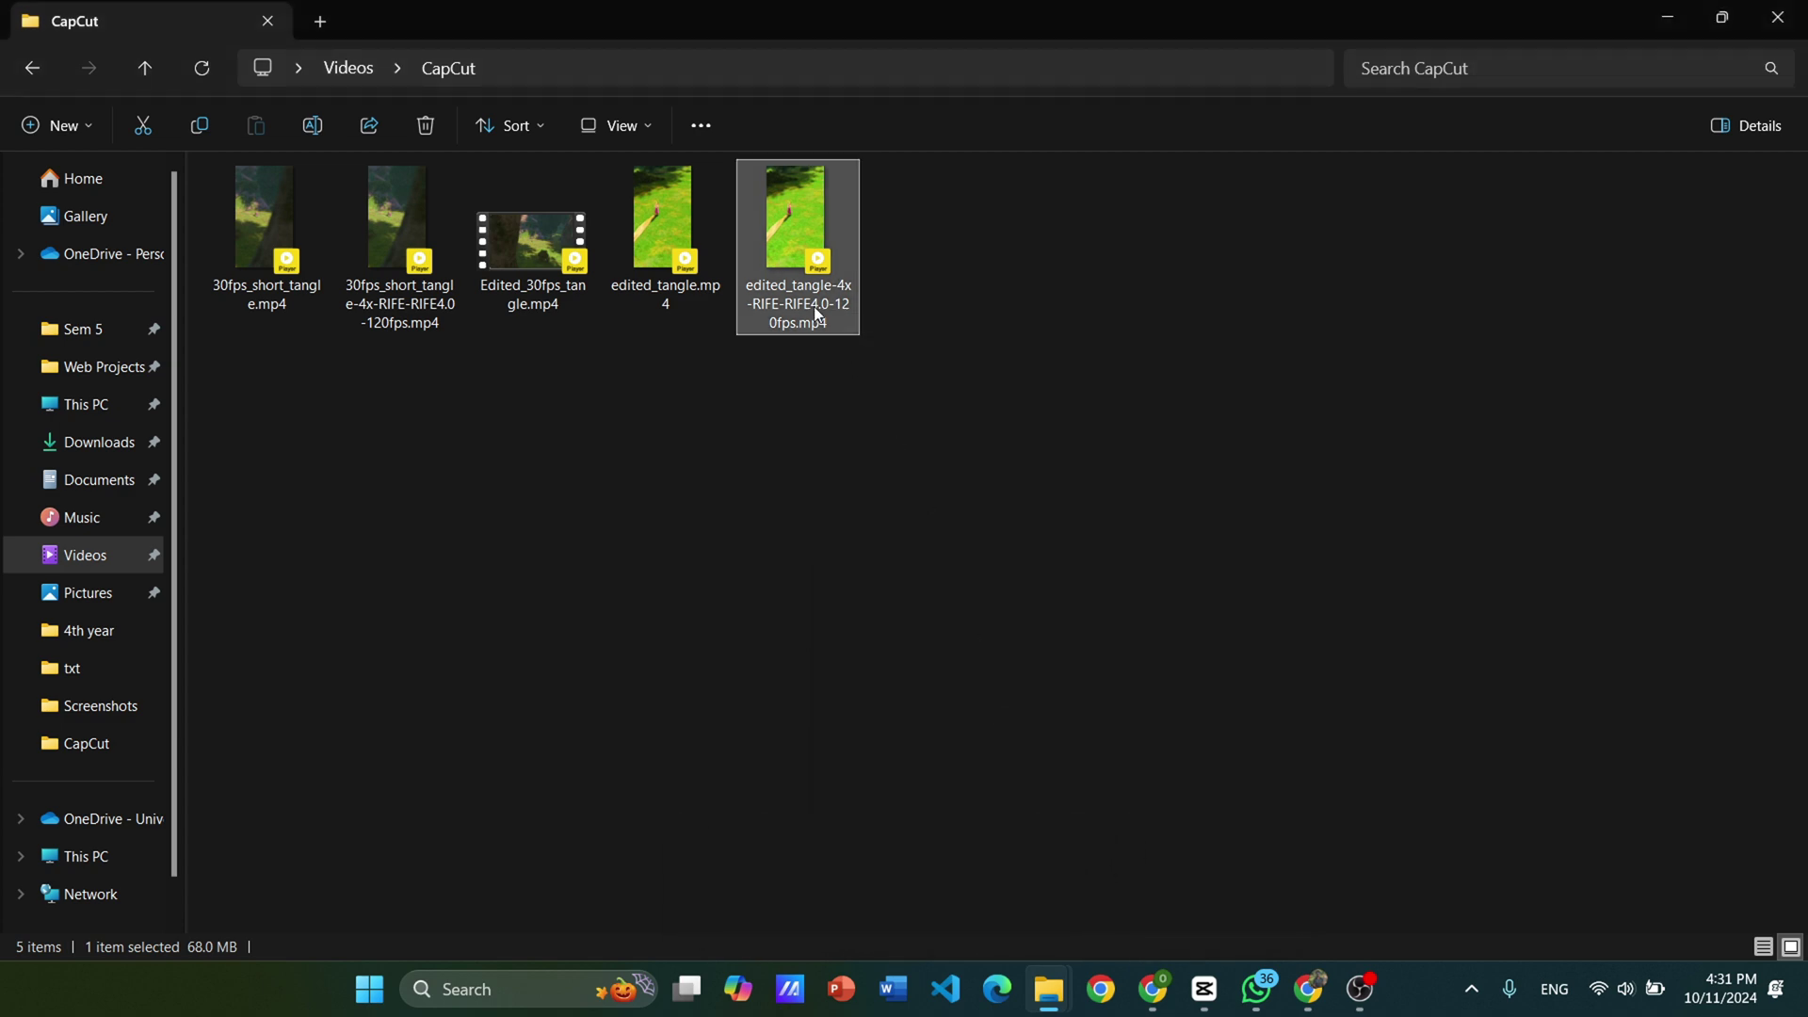